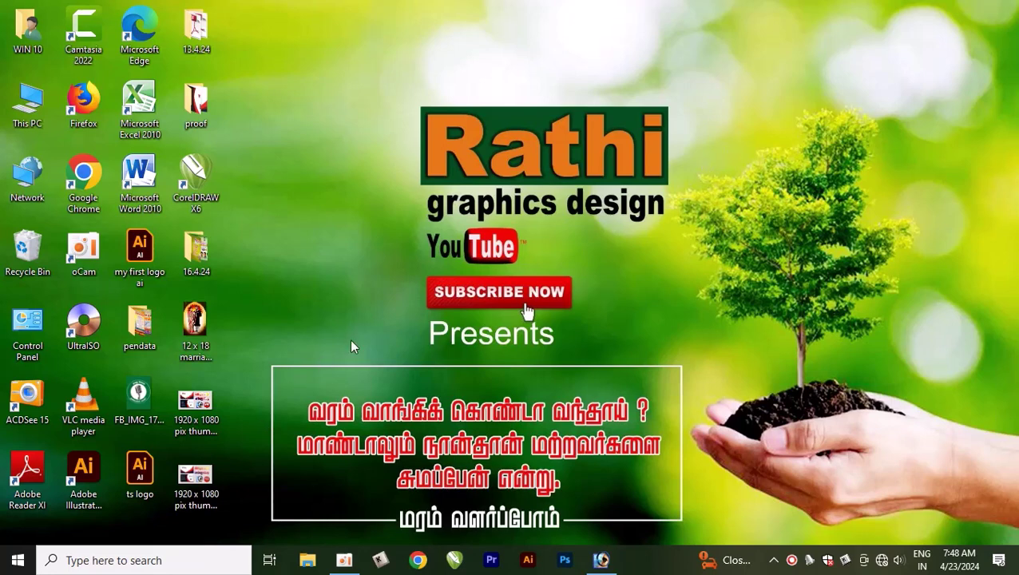
Preview the finished card image, then launch Photoshop
double_click(197, 479)
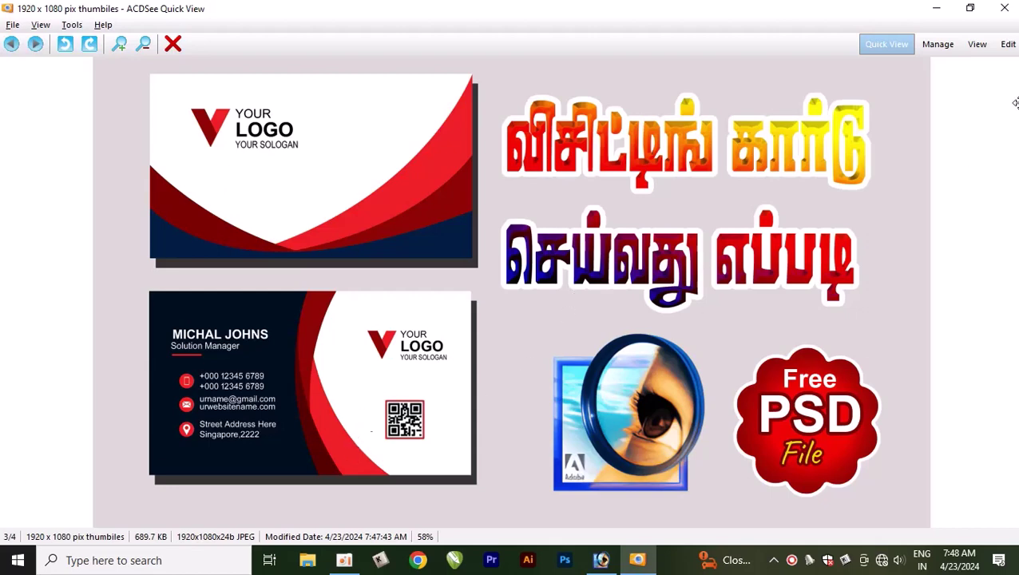
left_click(1004, 8)
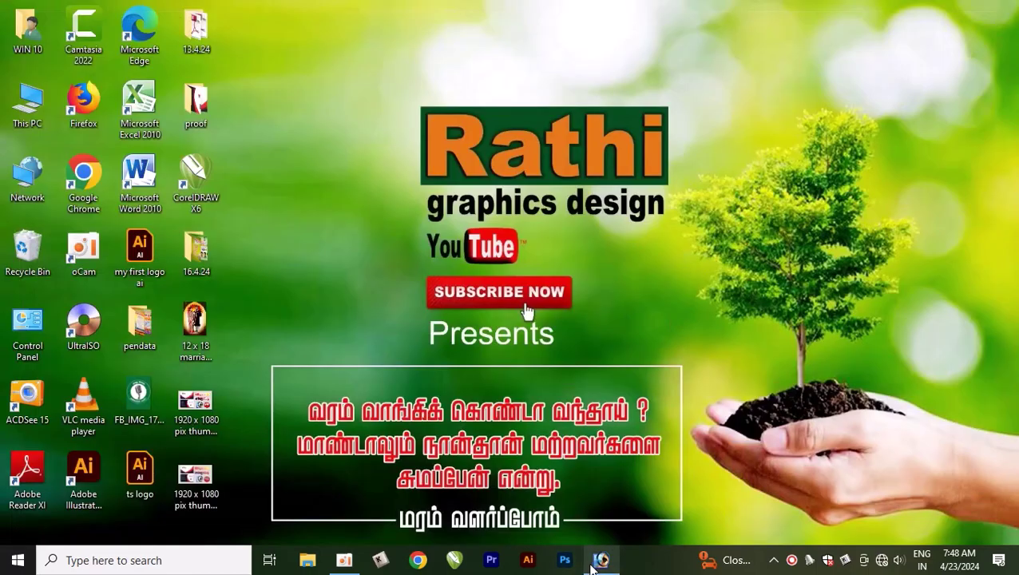
left_click(601, 560)
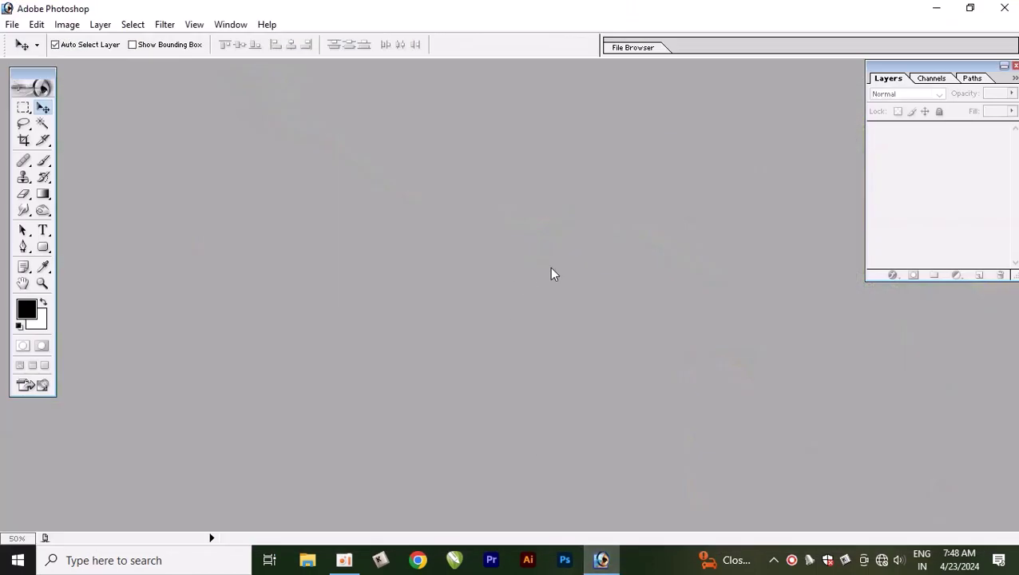
Open 'visiting card 1 frnt' and 'visiting card back 1' from the proof folder
double_click(438, 258)
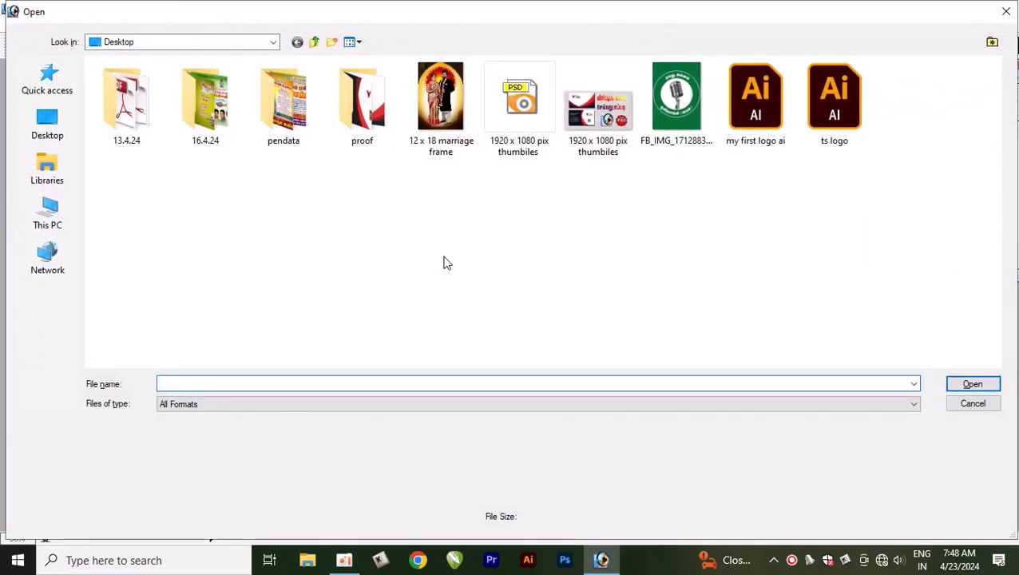
double_click(362, 104)
left_click(218, 119)
left_click(360, 134, "ctrl")
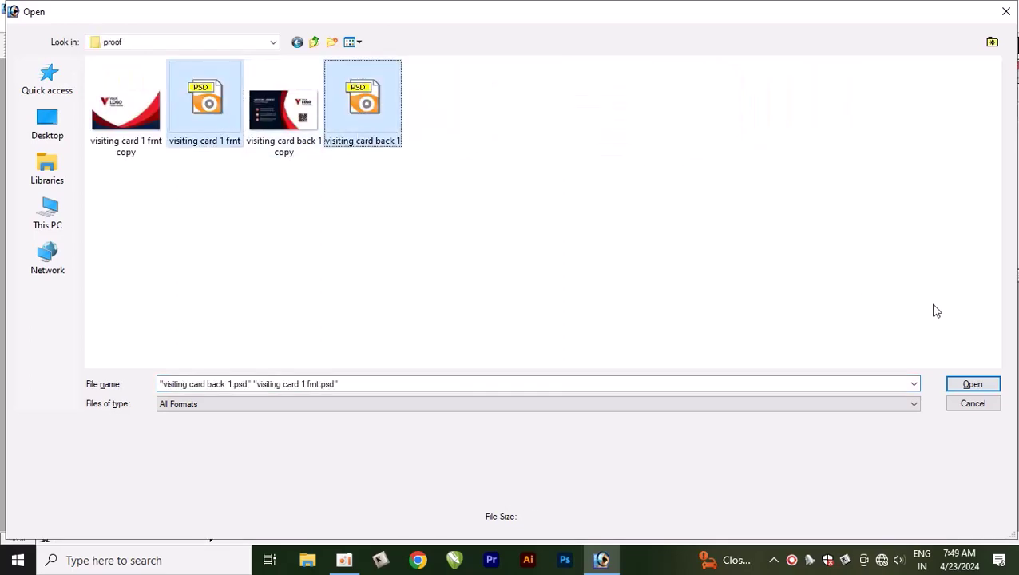
left_click(969, 384)
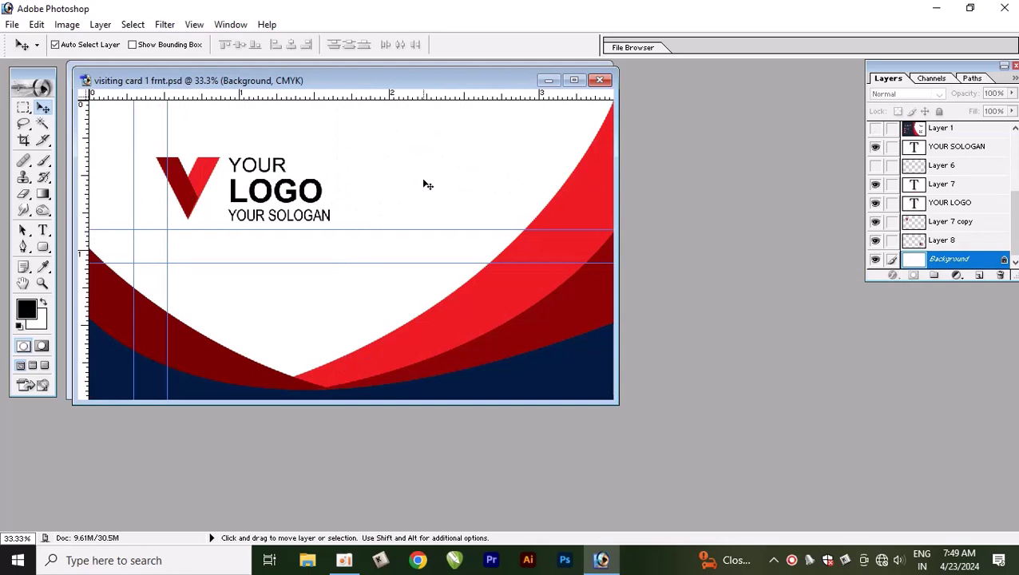
key("ctrl+n")
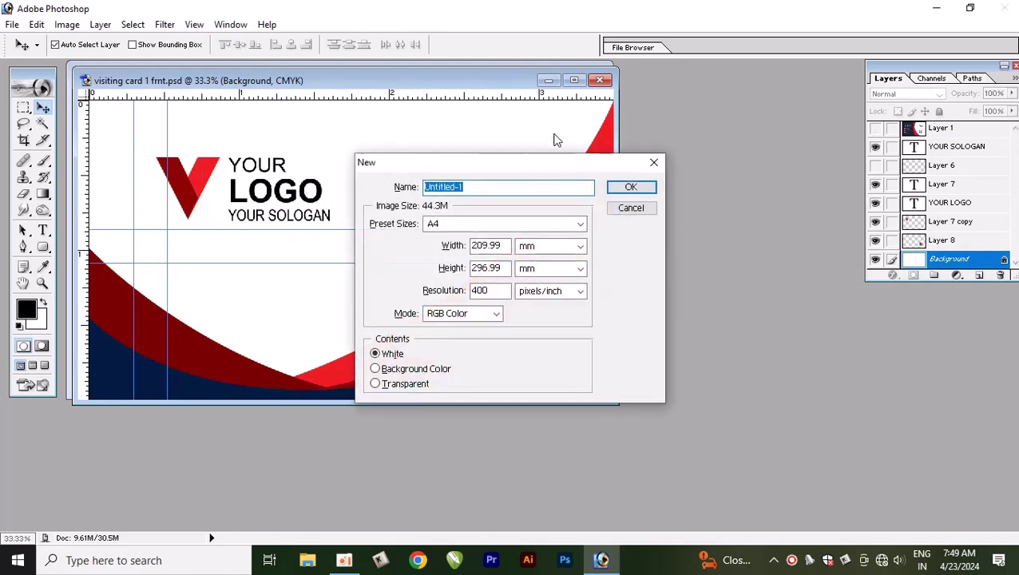
left_click(629, 211)
left_click(480, 133)
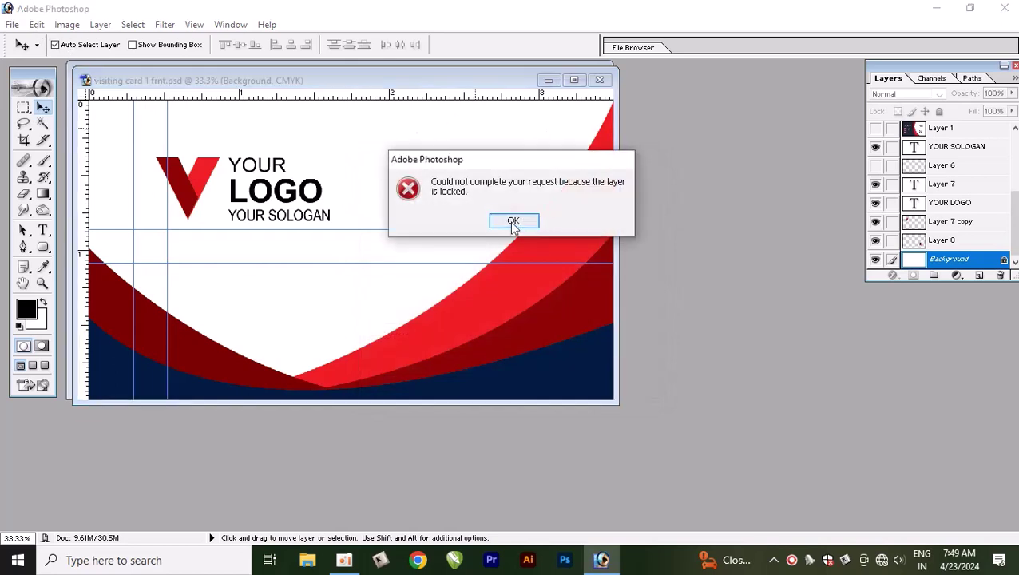
left_click(517, 221)
left_click(68, 24)
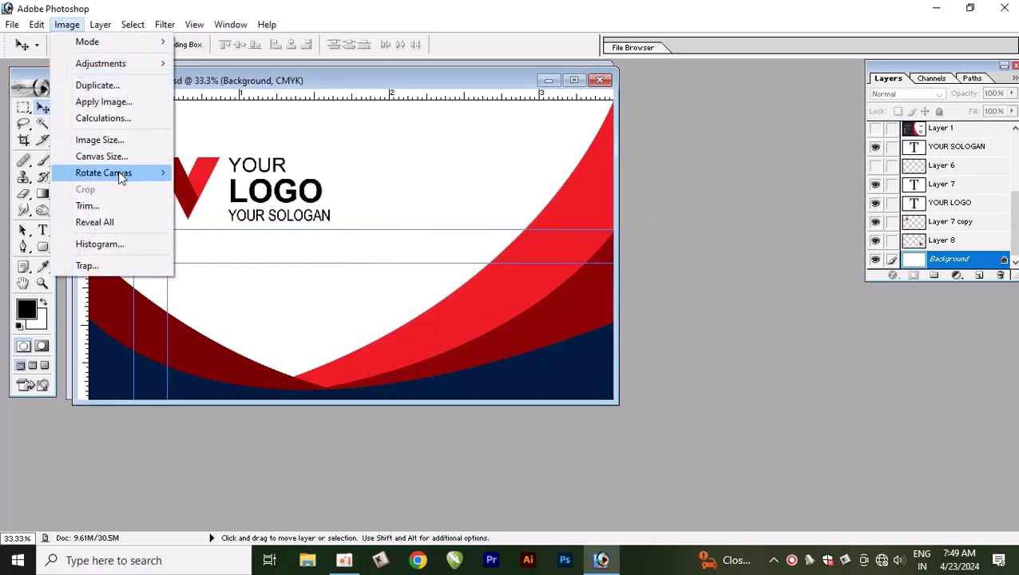
left_click(110, 140)
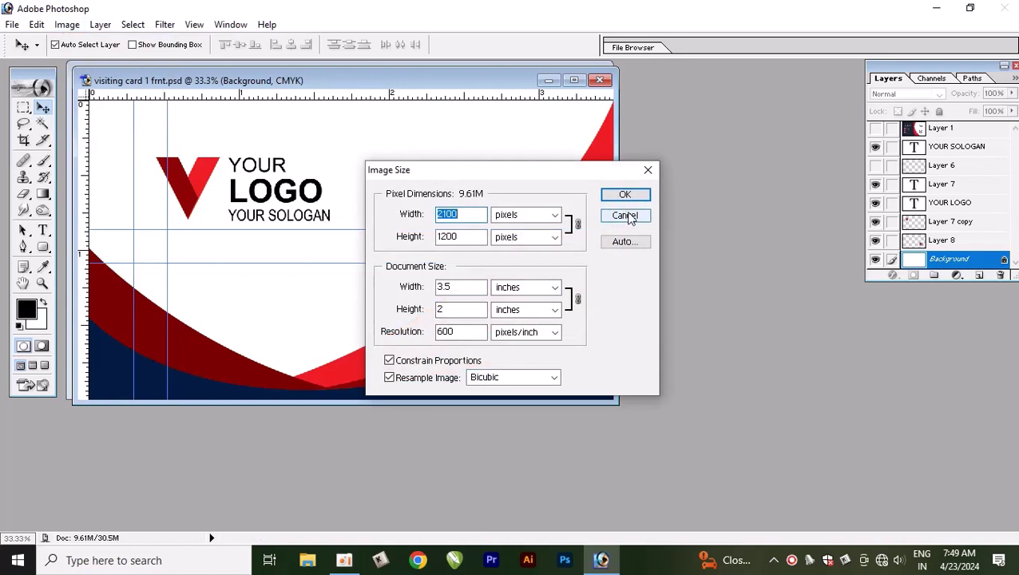
left_click(625, 216)
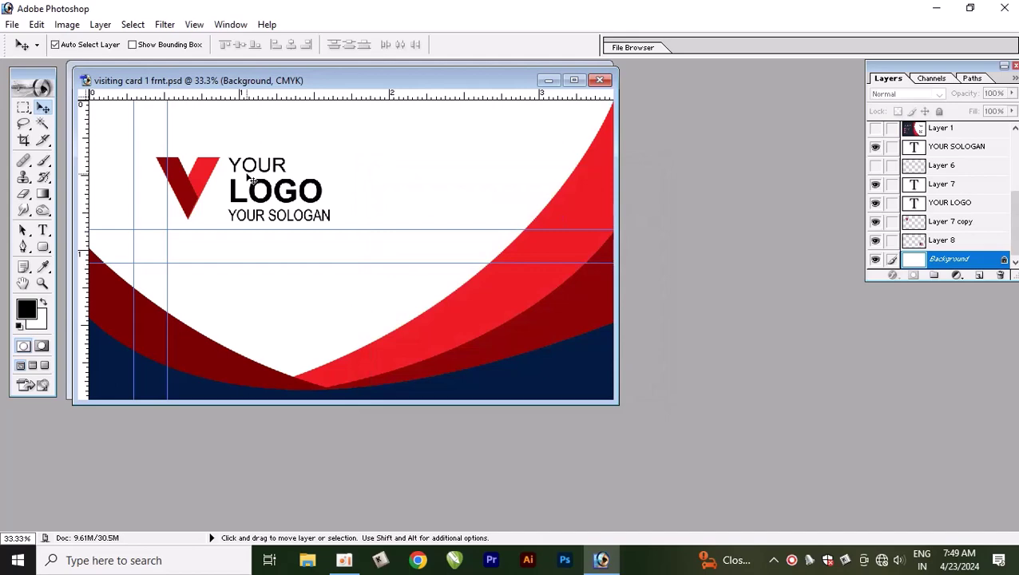
Begin a custom-size new document, 3.5 inches wide by 2 high
key("ctrl+n")
left_click(462, 226)
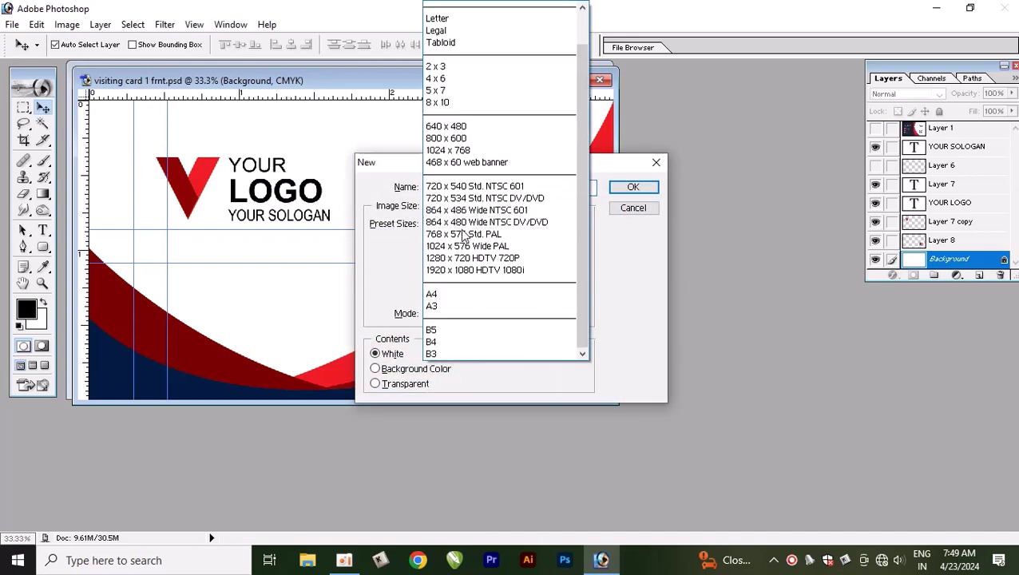
scroll(527, 172, "up", 2)
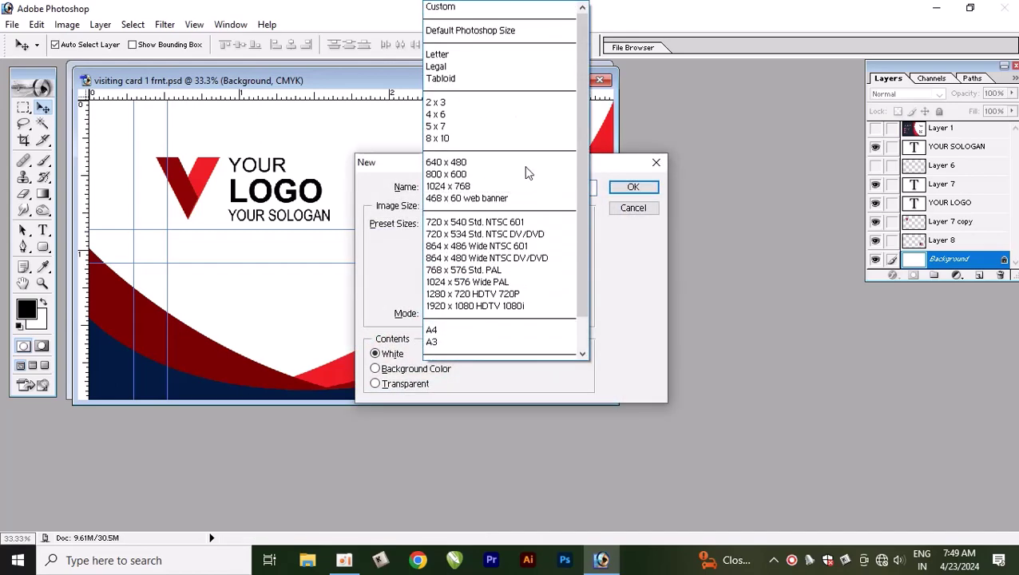
left_click(482, 12)
key("Tab")
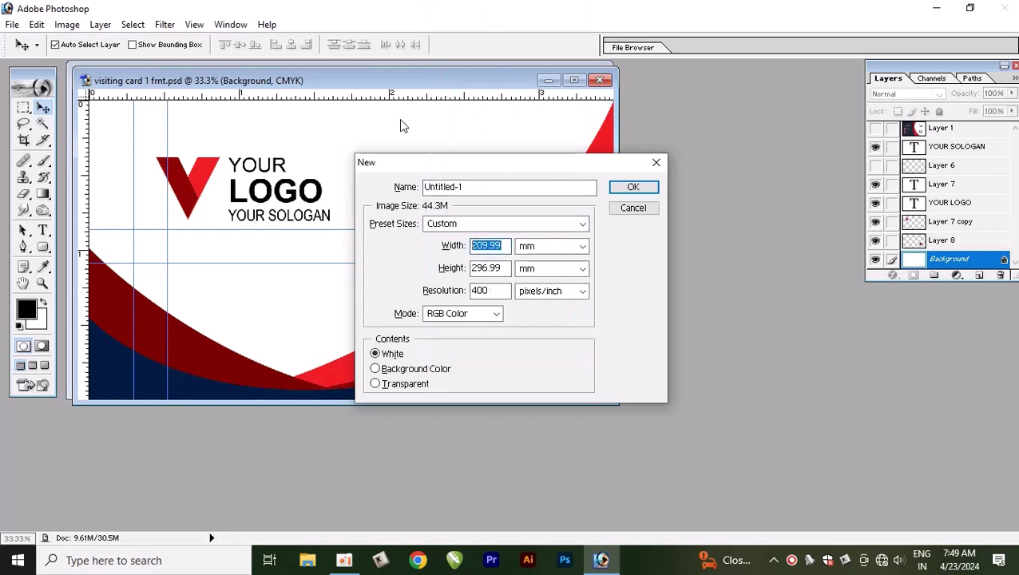
type("3.5")
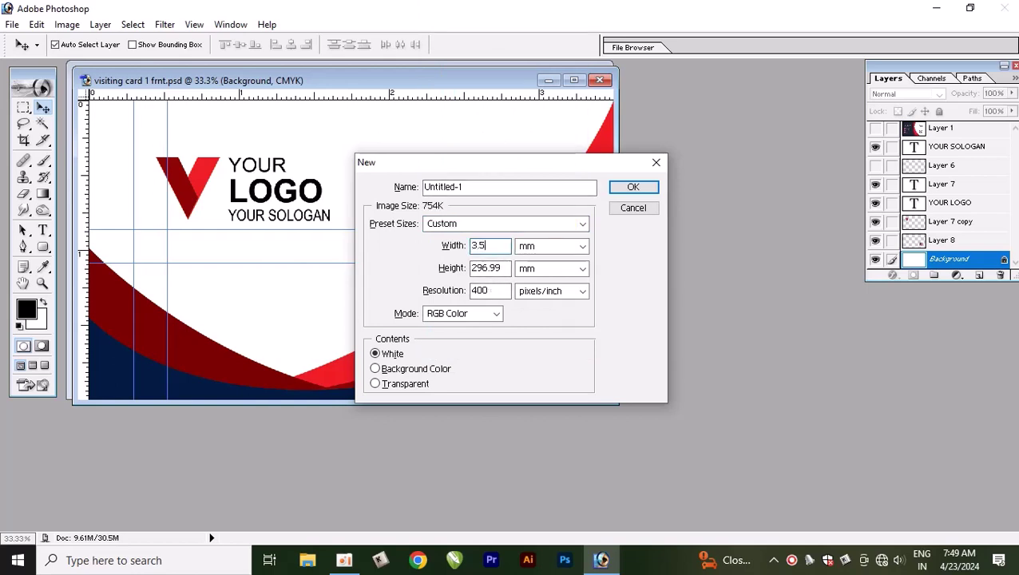
key("Tab")
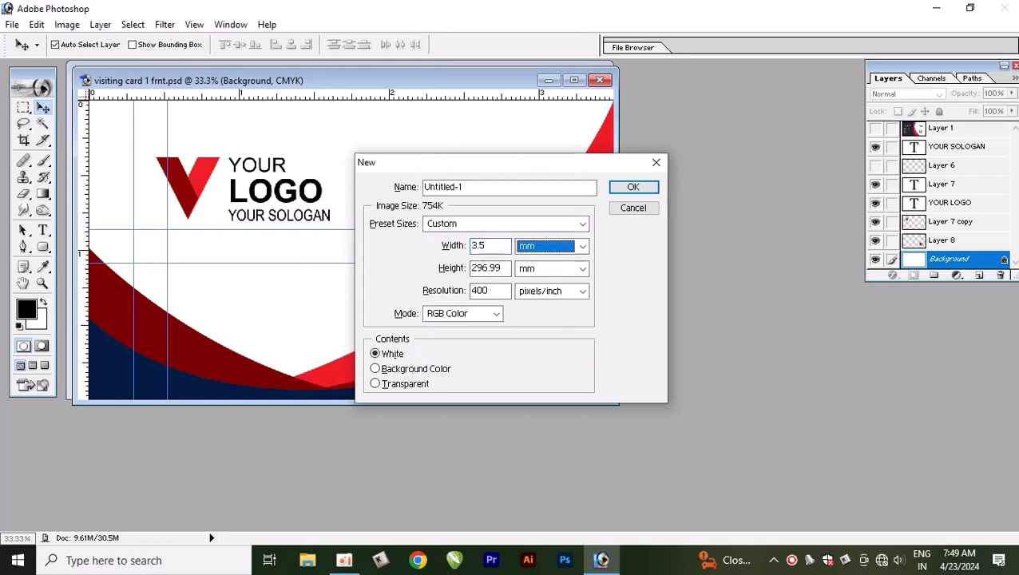
key("Up")
key("Tab")
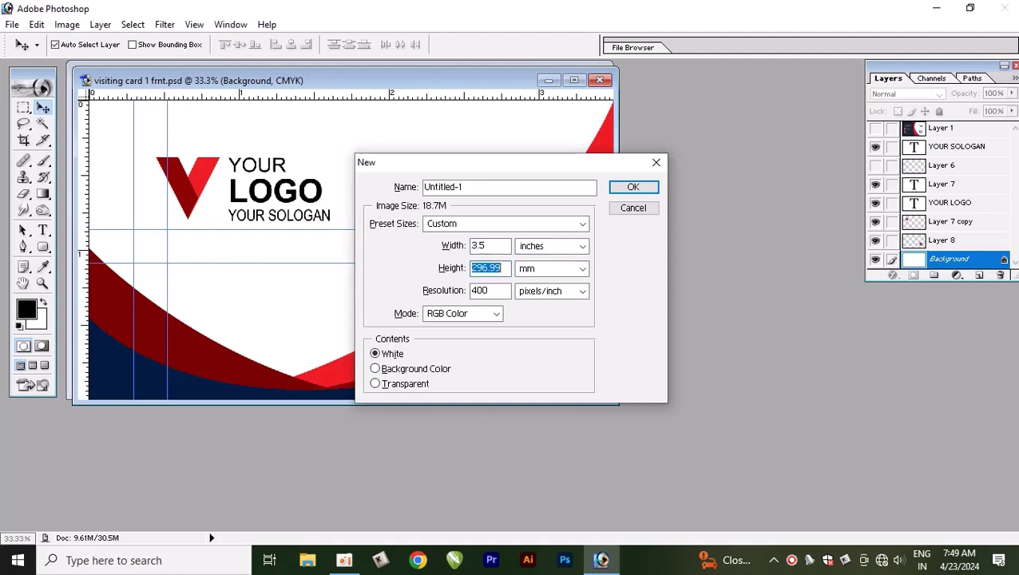
type("2")
Set height units to inches, resolution 600 pixels/inch and CMYK Color, then create it
key("Tab")
key("Up")
key("Tab")
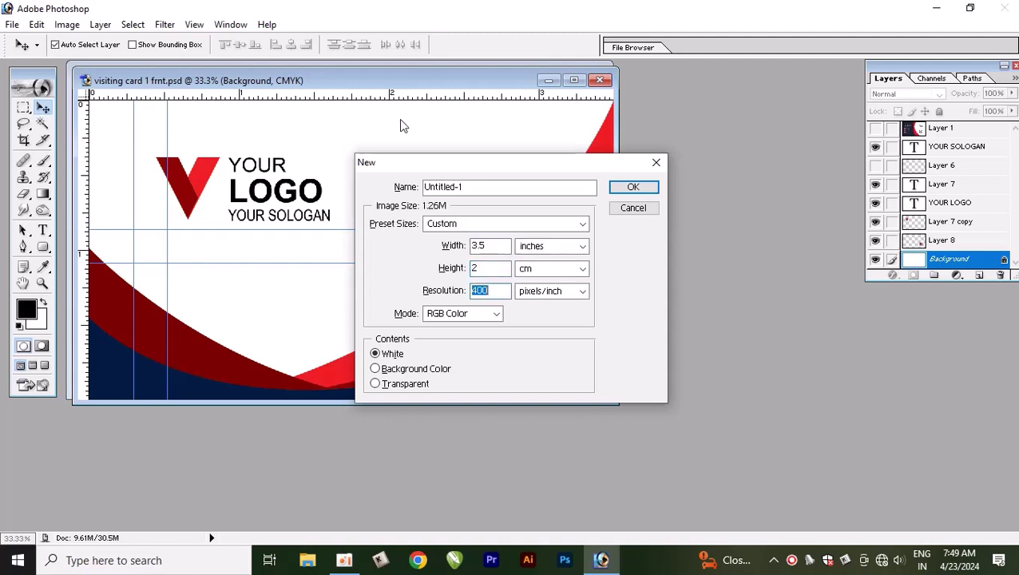
double_click(479, 268)
key("Tab")
key("Up")
key("Tab")
type("6")
key("Tab")
key("Tab")
key("Down")
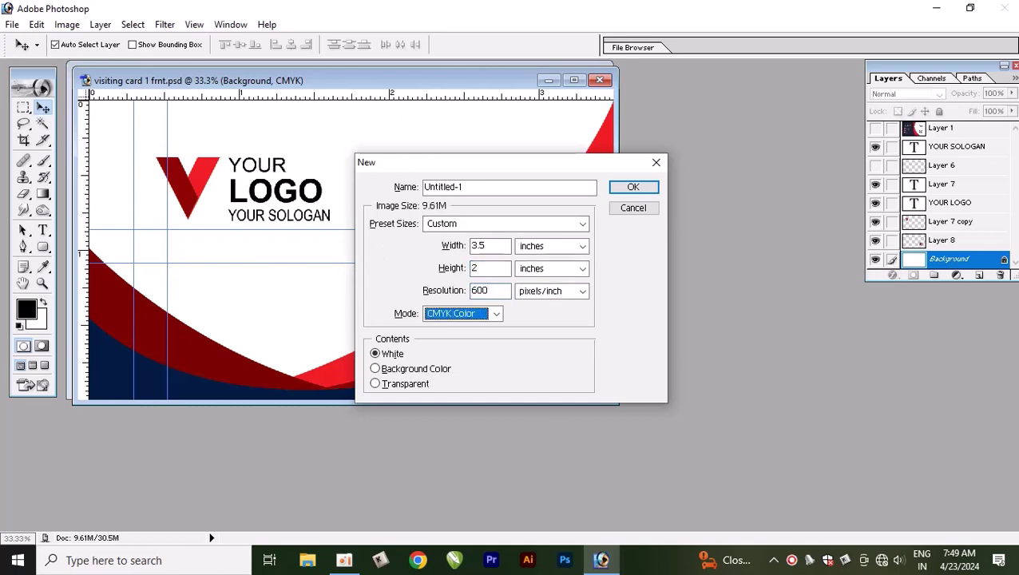
key("Tab")
key("Return")
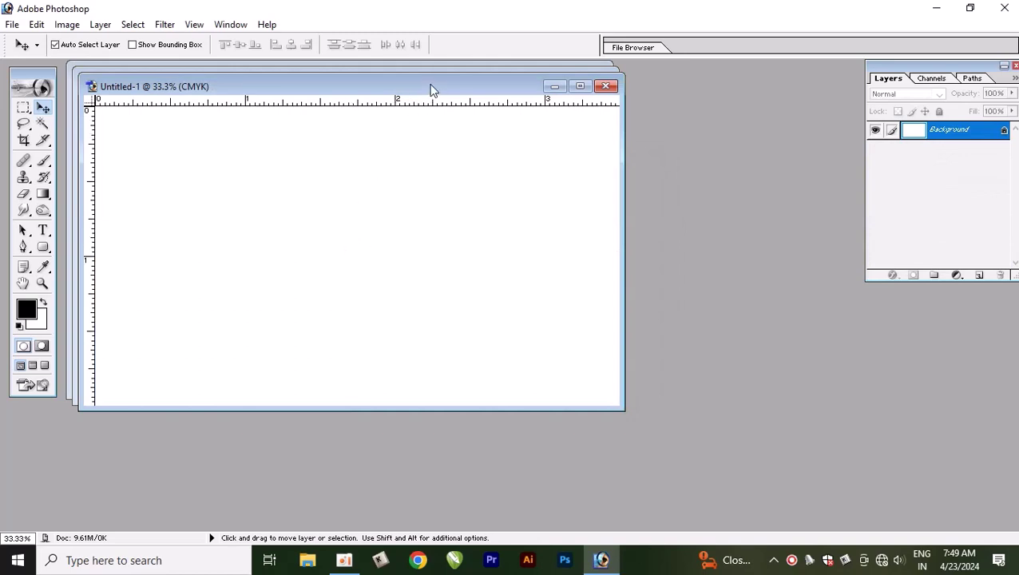
Switch the new document and front card between maximized and floating windows
double_click(432, 86)
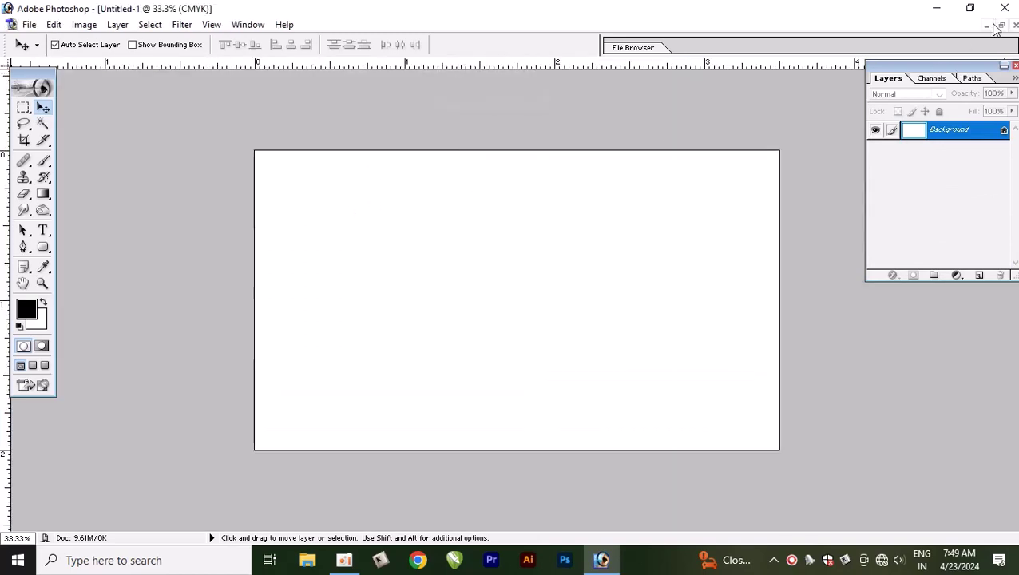
left_click(1000, 26)
left_click_drag(476, 86, 560, 201)
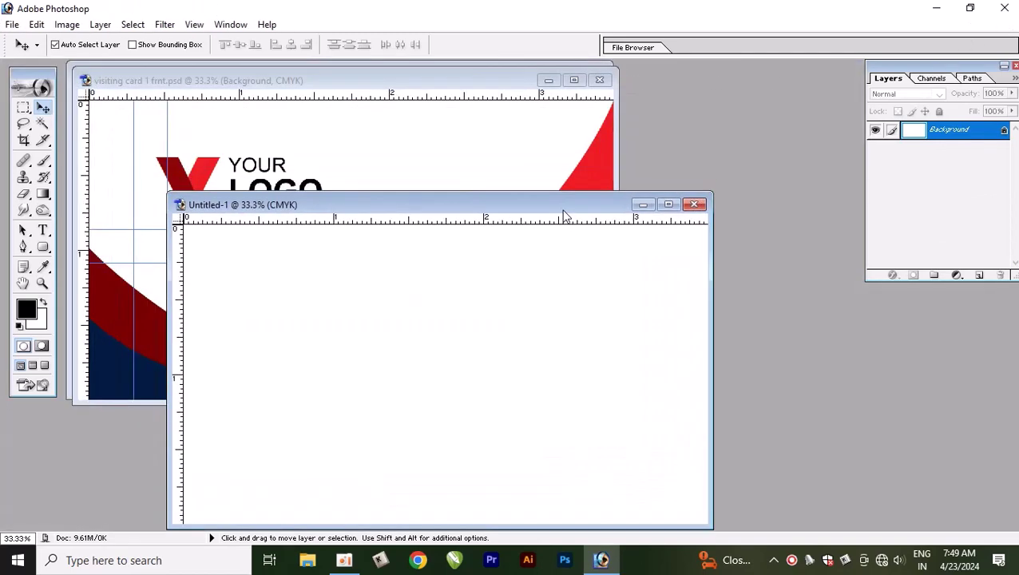
left_click(458, 127)
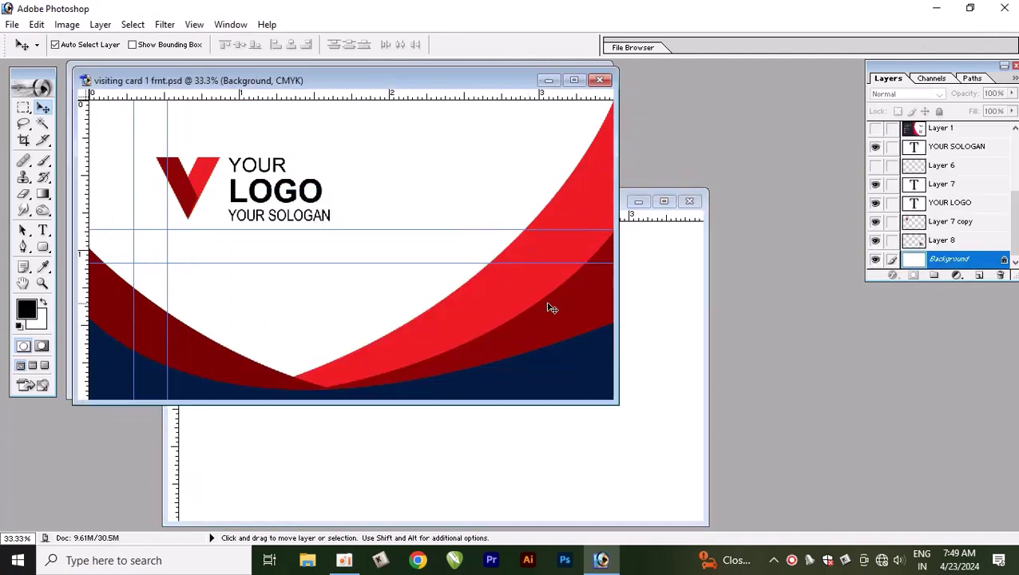
left_click(515, 477)
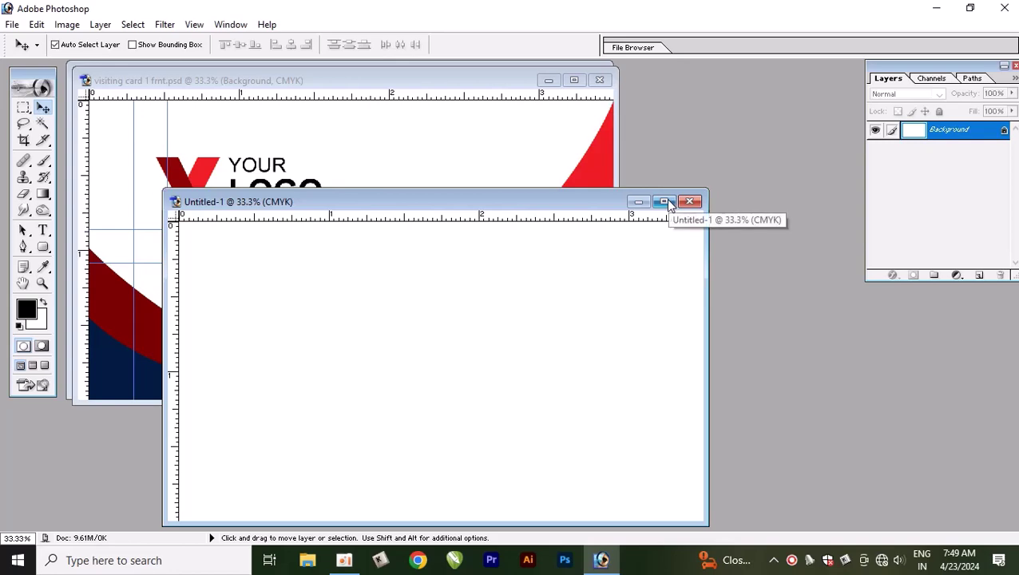
left_click(665, 201)
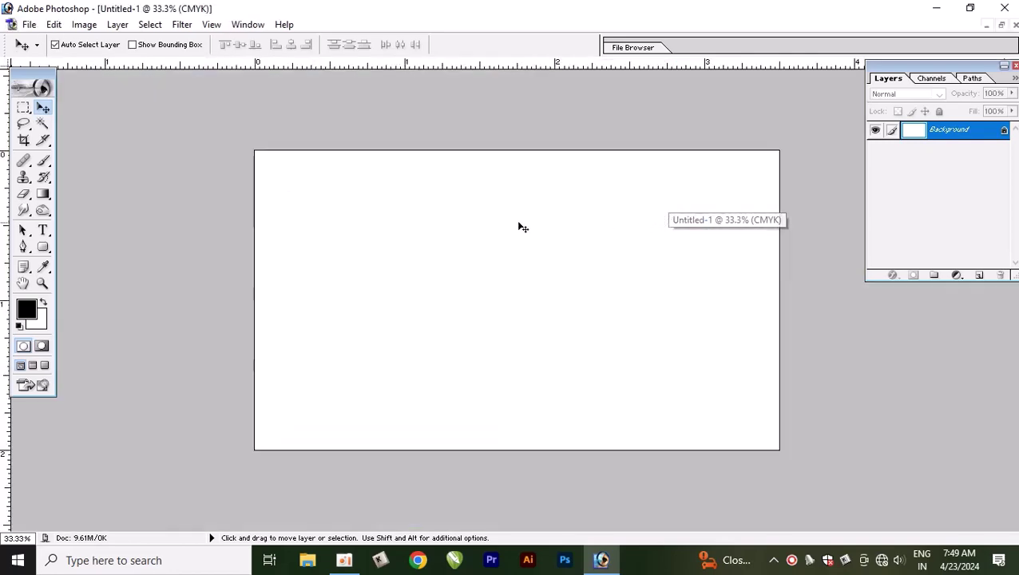
left_click(987, 26)
mouse_move(443, 77)
left_mouse_down()
mouse_move(702, 238)
mouse_move(588, 262)
left_mouse_up()
Minimize the finished back card document out of the way
left_click(542, 74)
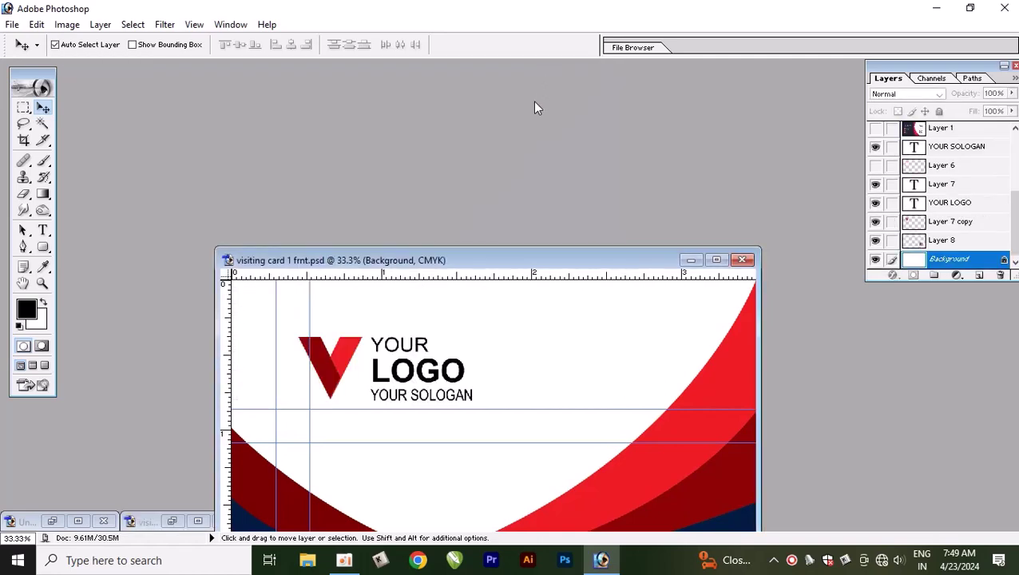
left_click(78, 520)
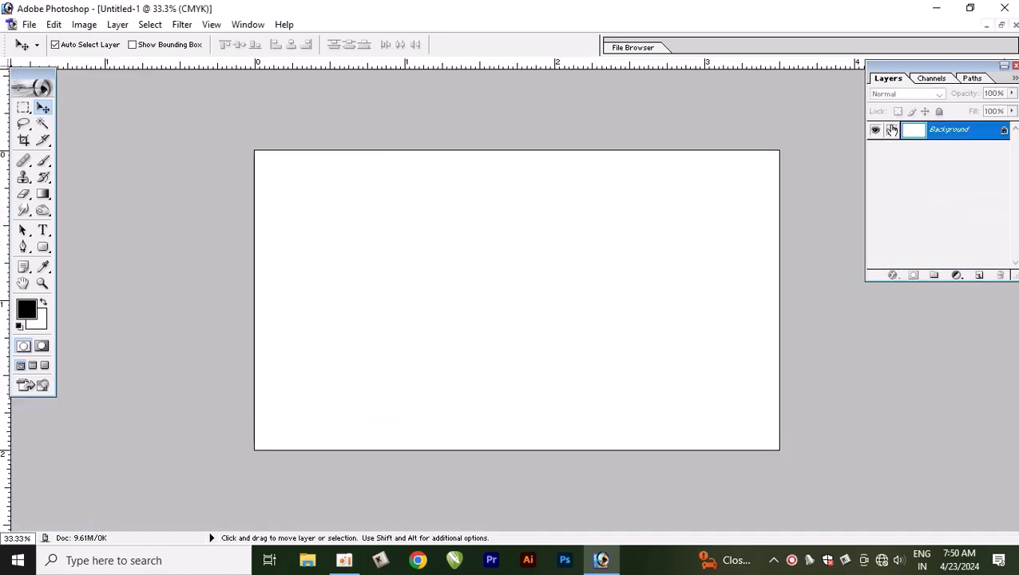
left_click(1003, 24)
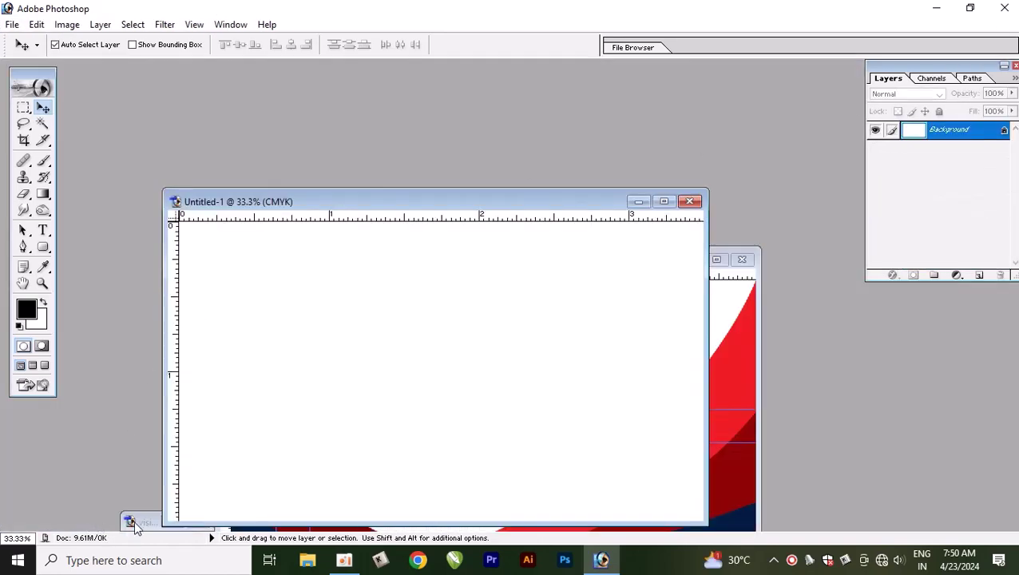
left_click(142, 521)
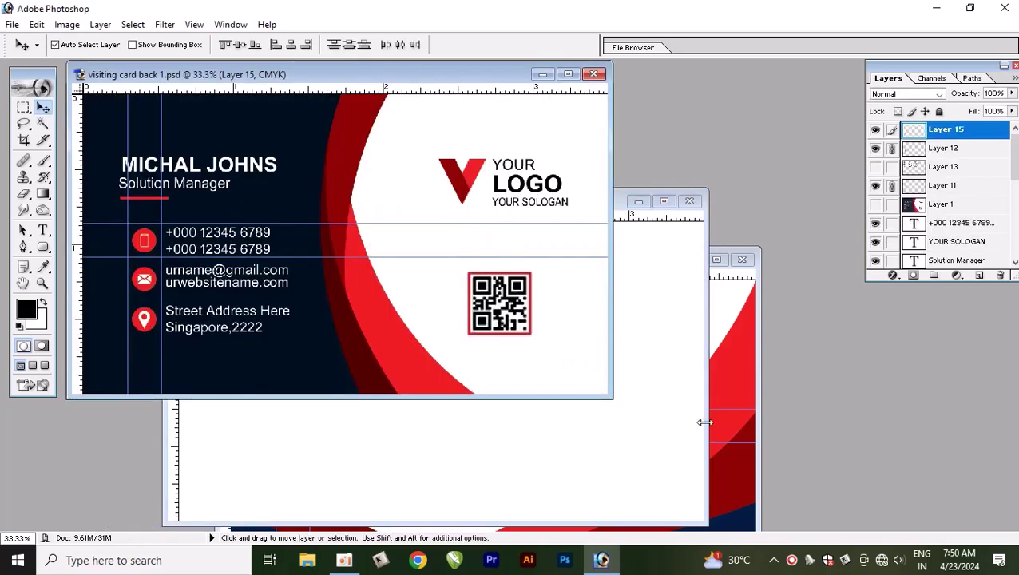
left_click(751, 366)
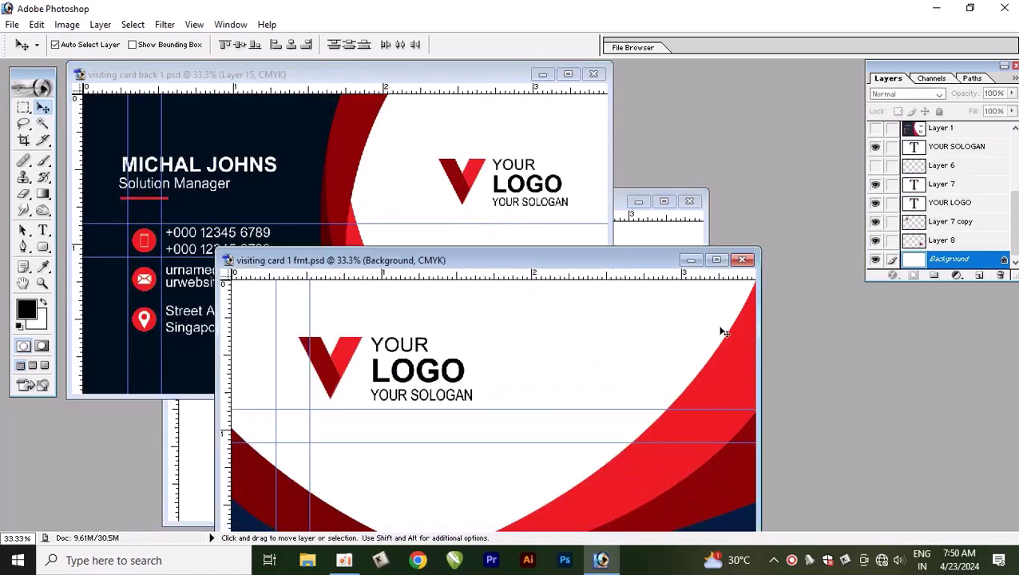
left_click(542, 74)
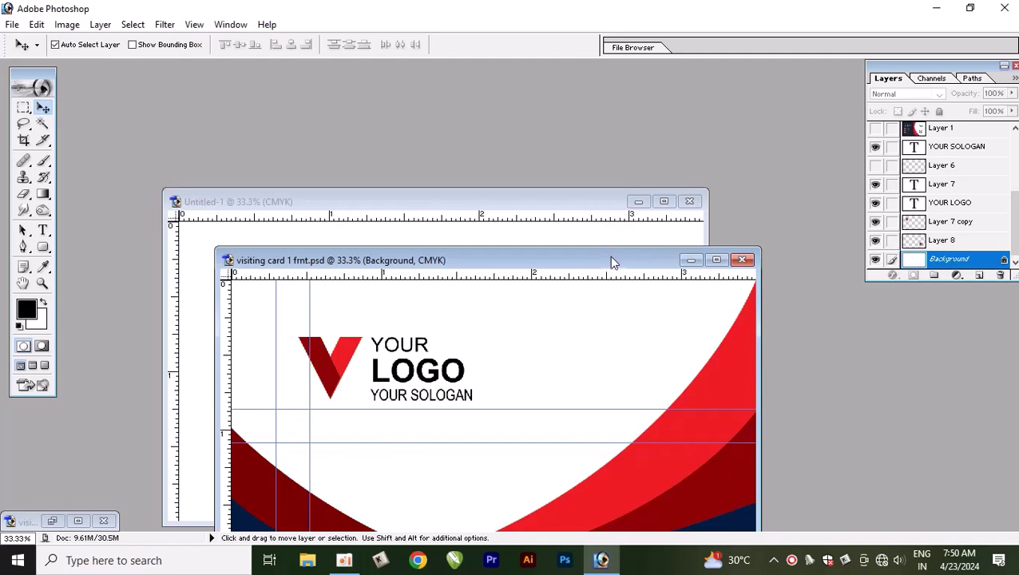
Arrange Untitled-1 beside the front card, dismiss the locked-layer error, and maximize Untitled-1
left_click_drag(611, 260, 854, 92)
left_click(291, 332)
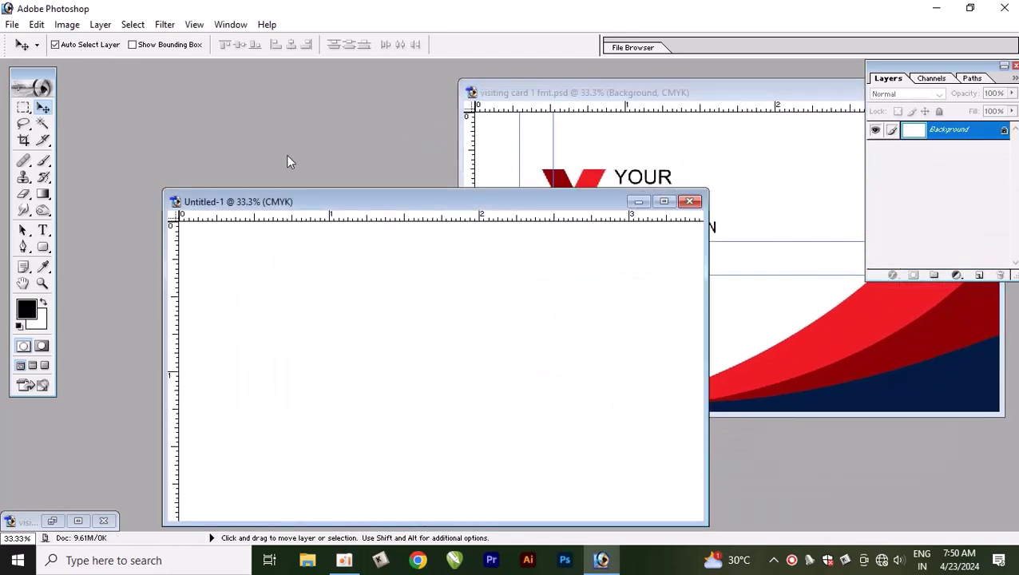
left_click_drag(367, 203, 289, 99)
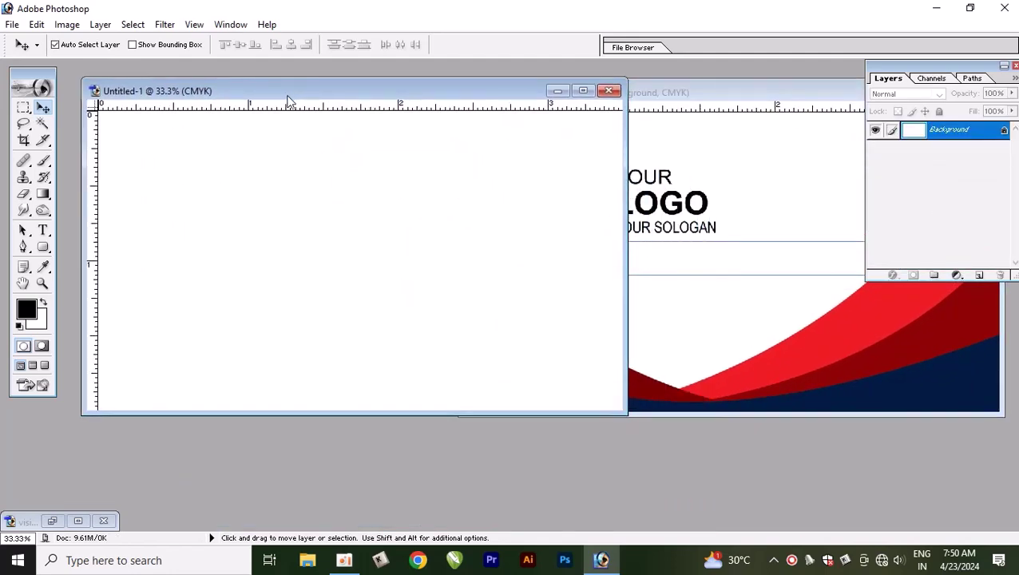
left_click(1014, 67)
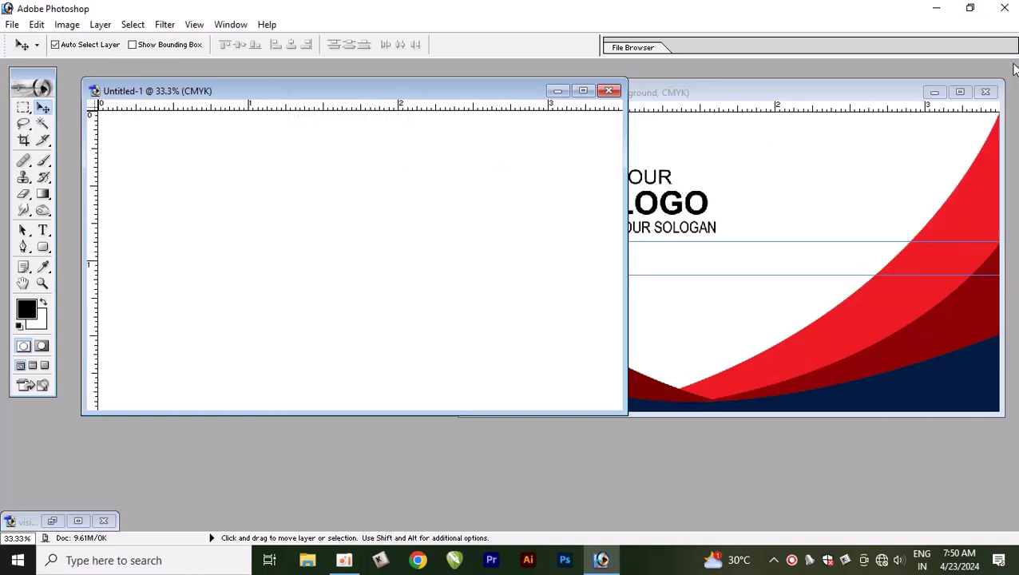
left_click_drag(656, 190, 466, 196)
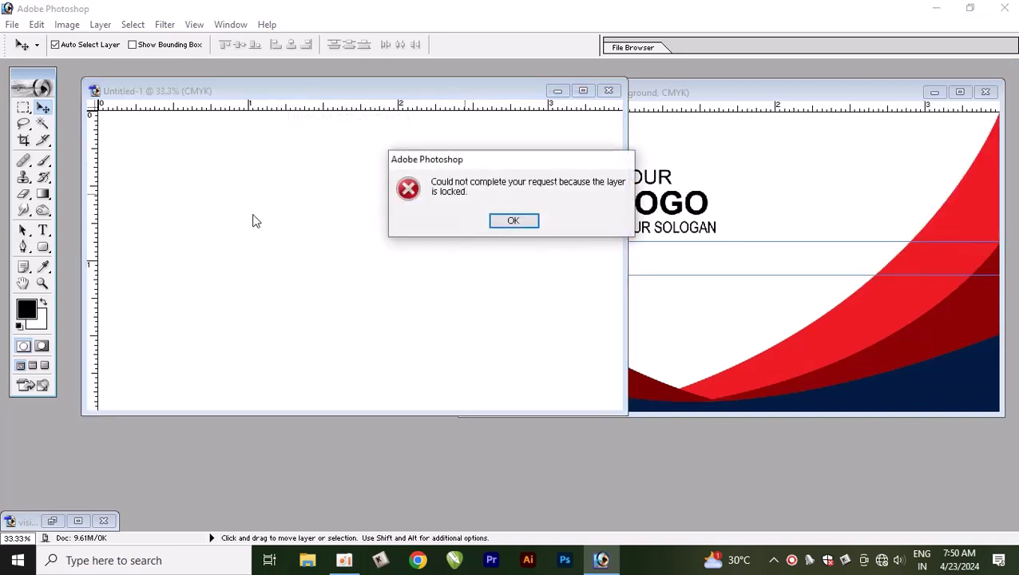
left_click(495, 224)
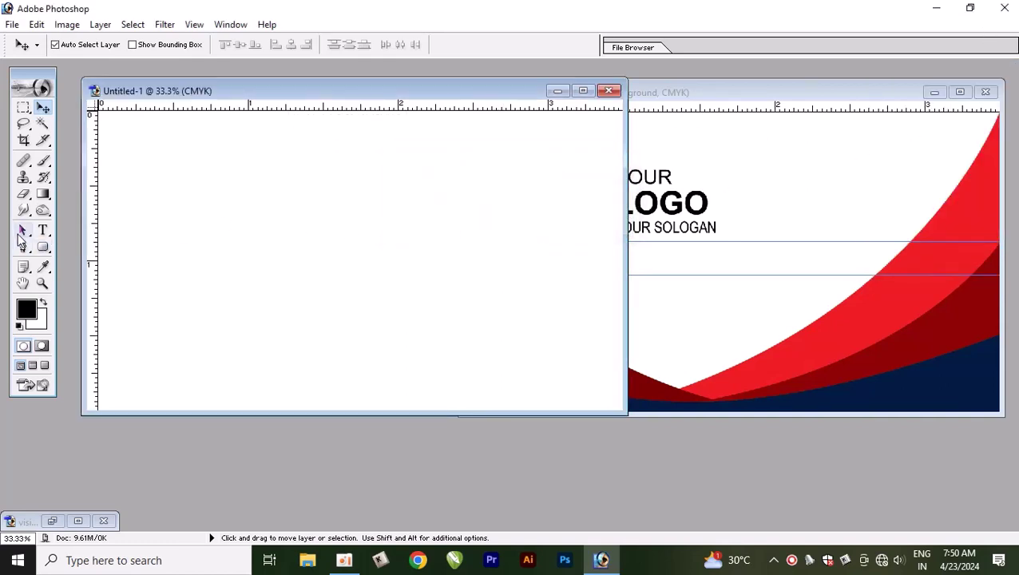
left_click(23, 246)
left_click(583, 91)
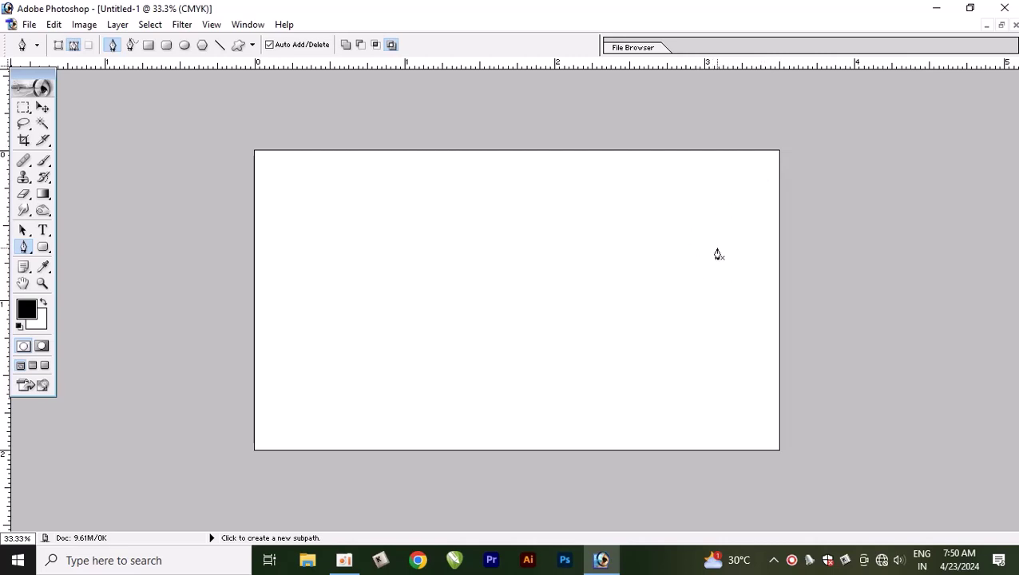
Draw a closed pen curve from the top-right corner to mid-bottom edge and make it a selection
left_click(780, 152)
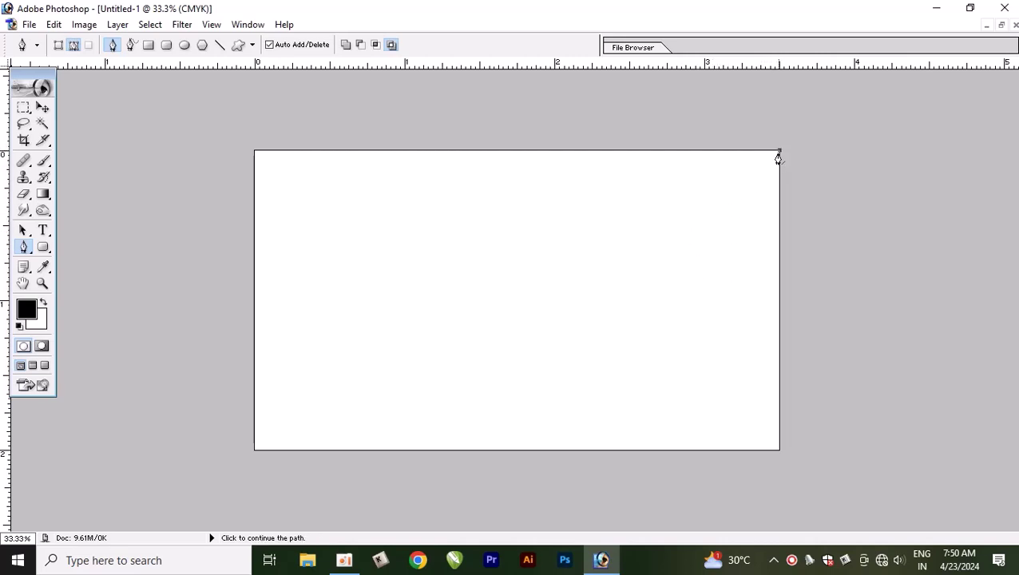
left_click(524, 451)
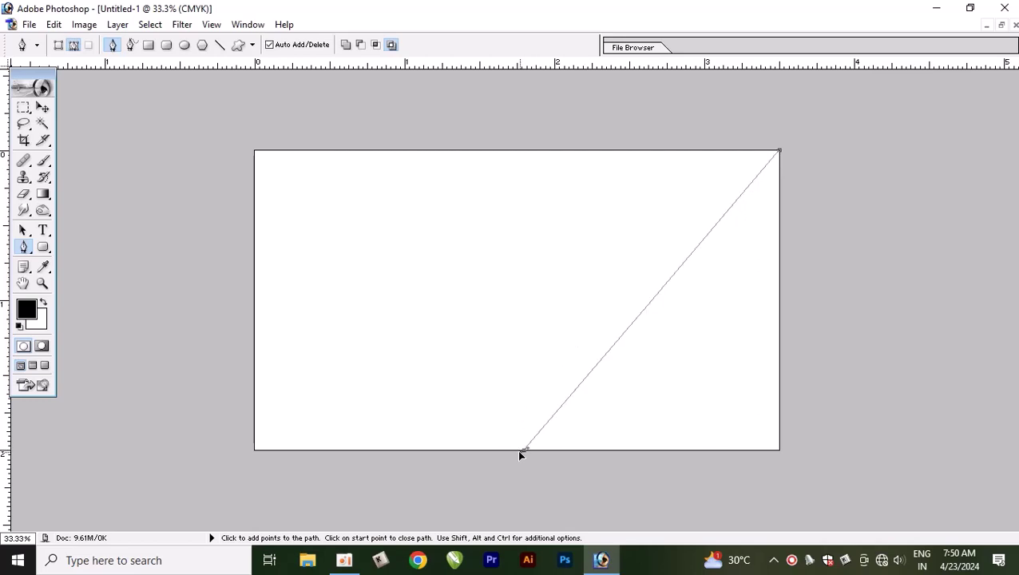
left_click_drag(524, 452, 432, 478)
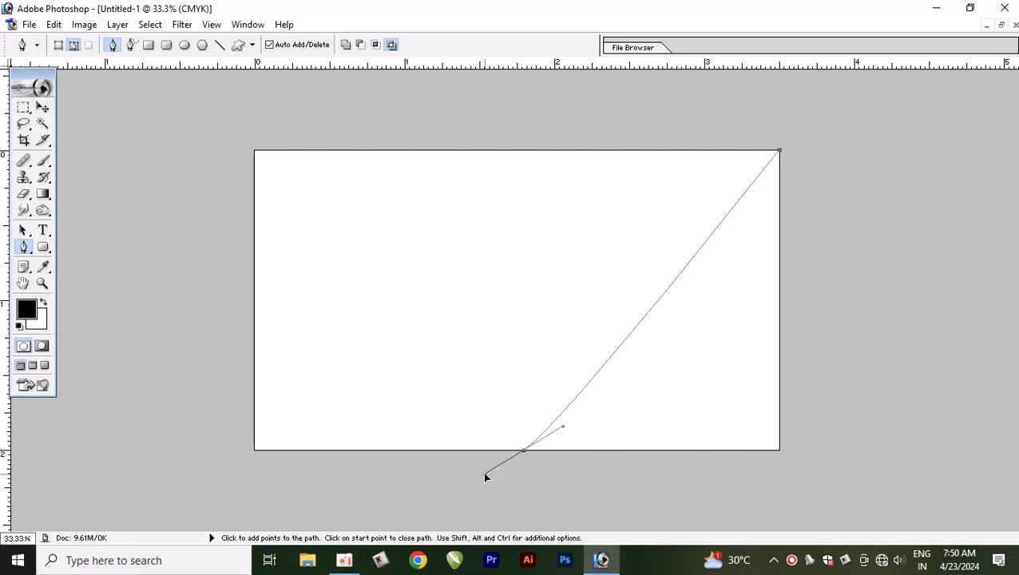
left_click(524, 450, "alt")
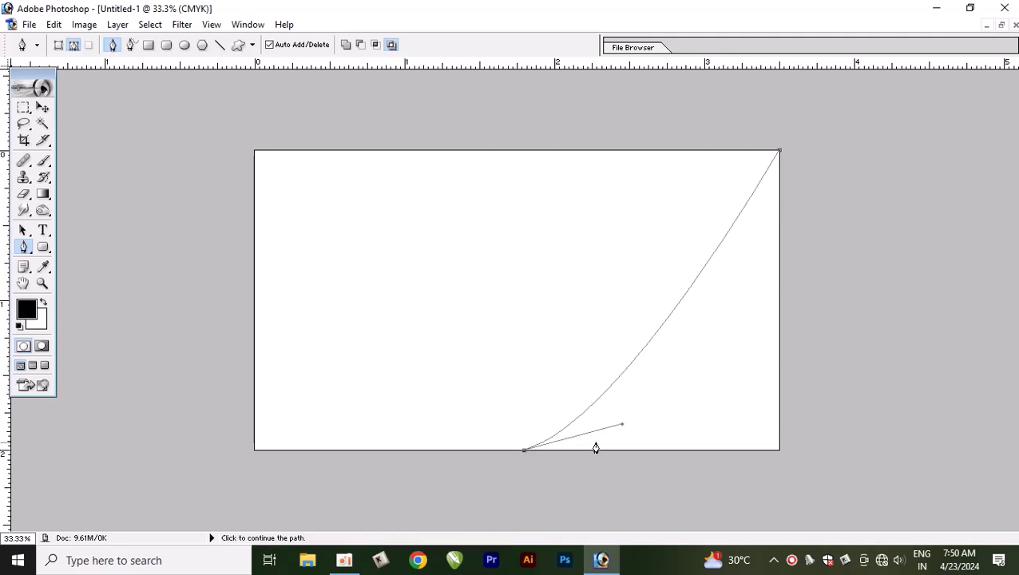
mouse_move(622, 424)
left_mouse_down()
mouse_move(725, 396)
mouse_move(745, 413)
left_mouse_up()
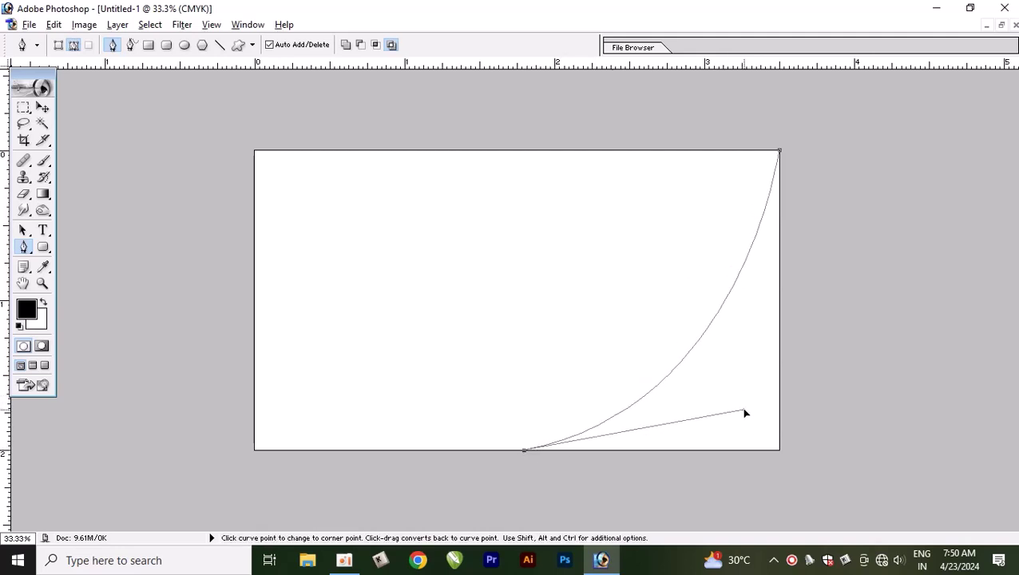
left_click(524, 468)
left_click(817, 473)
left_click_drag(818, 236, 815, 215)
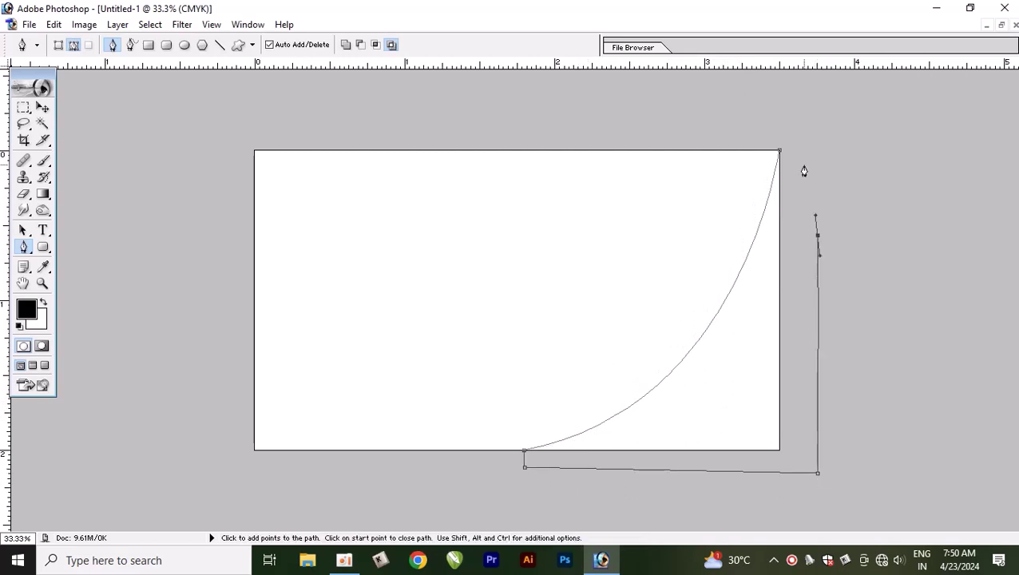
left_click(802, 134)
key("ctrl+Return")
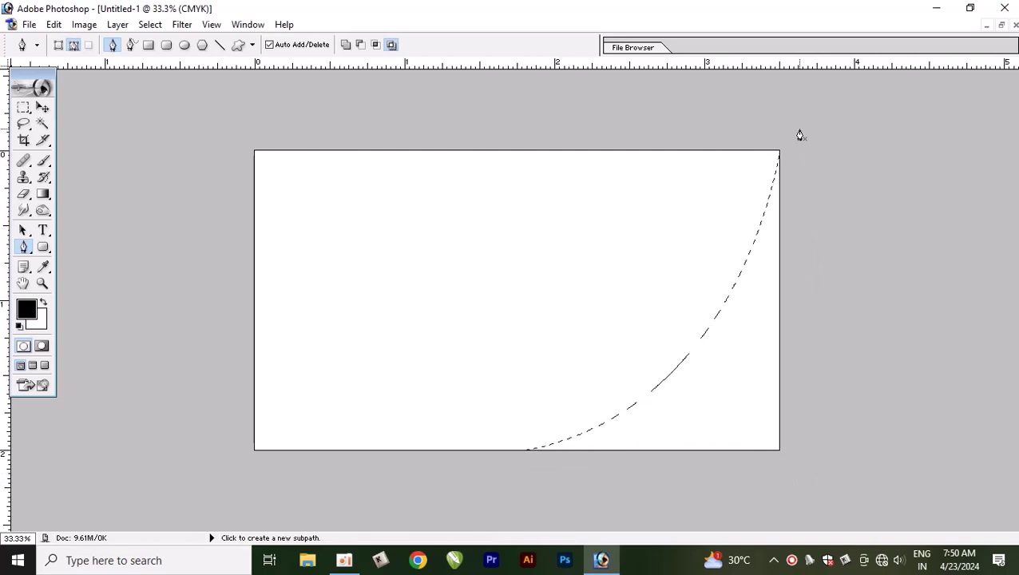
Fill the curved selection with black on a new Layer 1 and deselect
key("ctrl+shift+n")
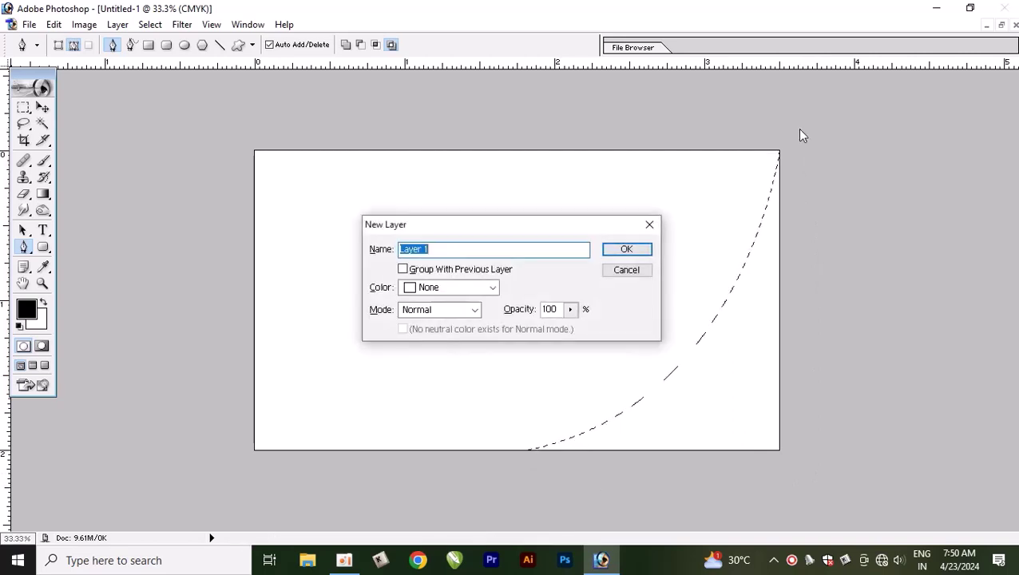
key("Return")
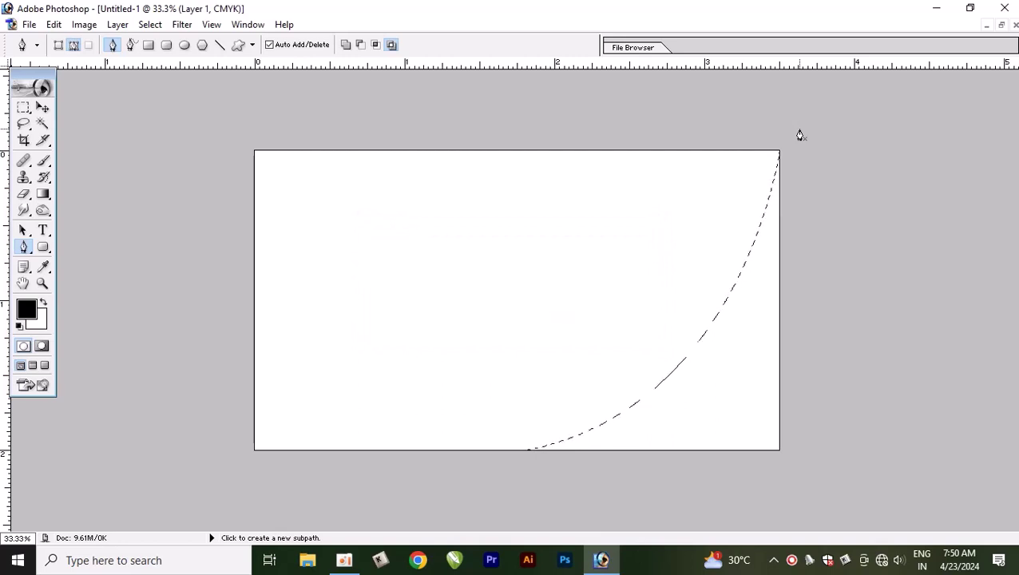
key("alt+BackSpace")
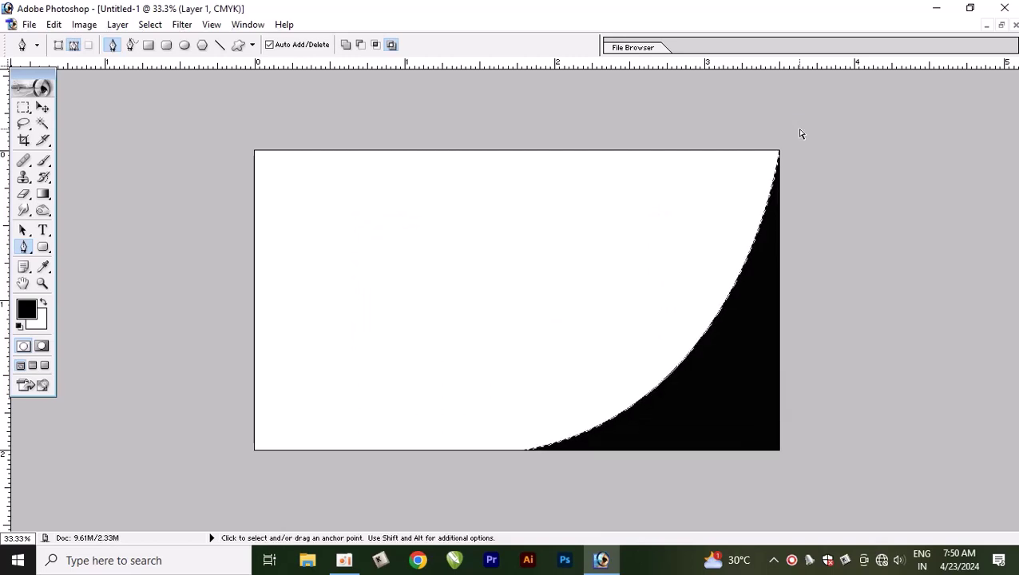
key("ctrl+d")
key("v")
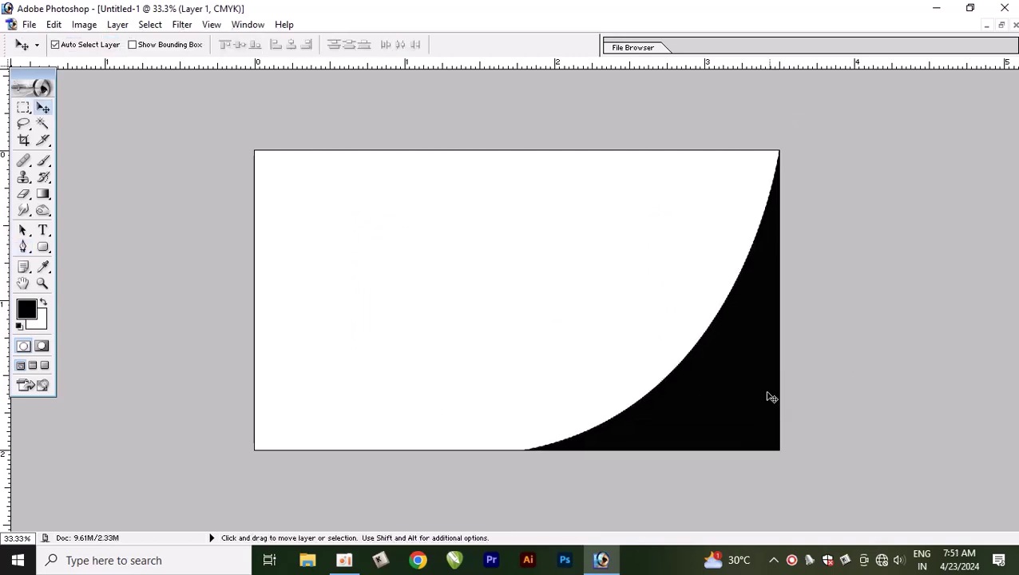
Undo an accidental move, compare with the front card, and maximize Untitled-1 again
left_click_drag(767, 397, 666, 359)
key("ctrl+z")
left_click(1003, 26)
left_click(822, 288)
left_click(392, 303)
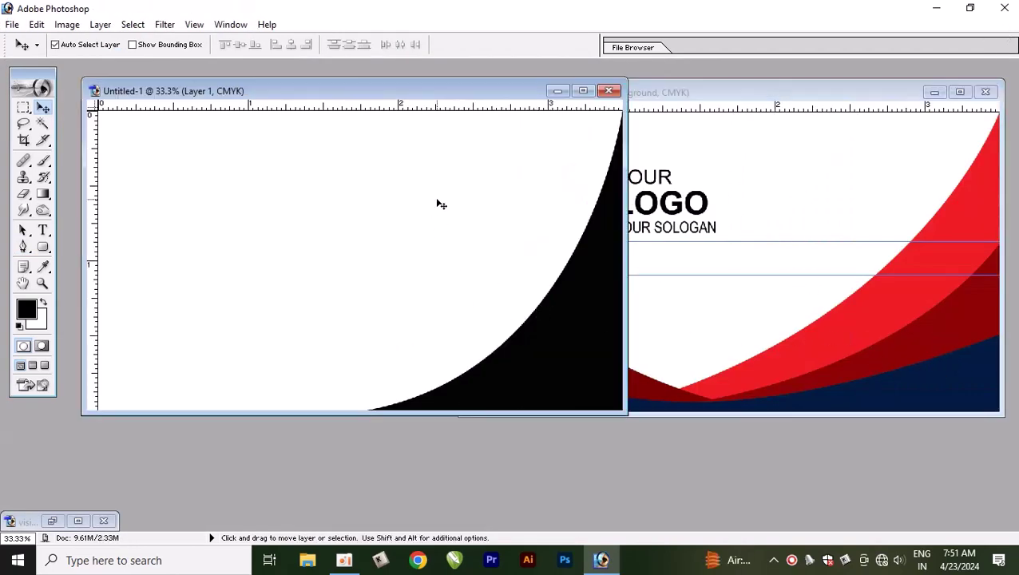
key("ctrl+e")
left_click(583, 90)
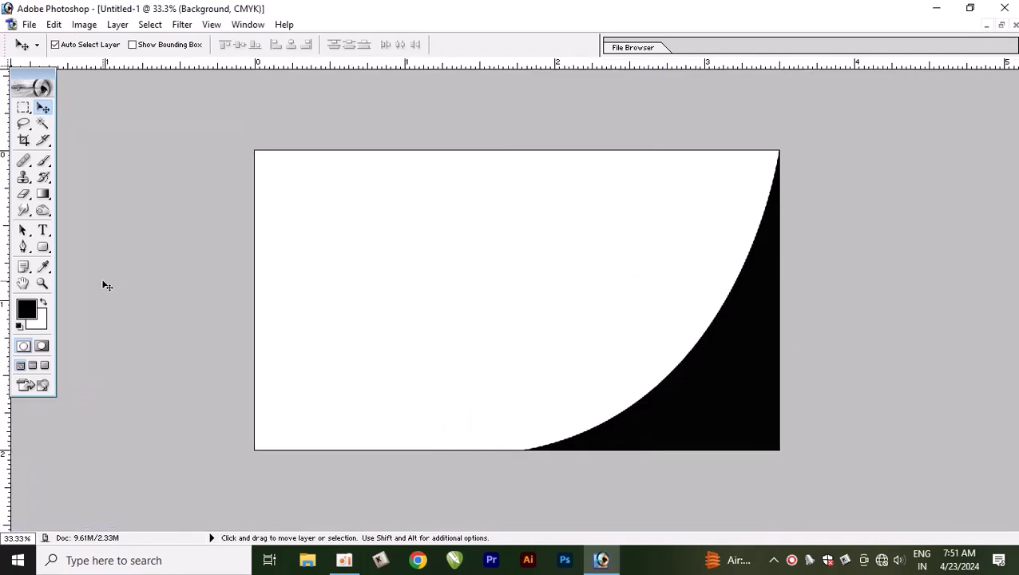
key("ctrl+j")
Duplicate the black curve layer and set the foreground colour to dark red
mouse_move(723, 368)
left_mouse_down()
mouse_move(701, 365)
mouse_move(724, 364)
left_mouse_up()
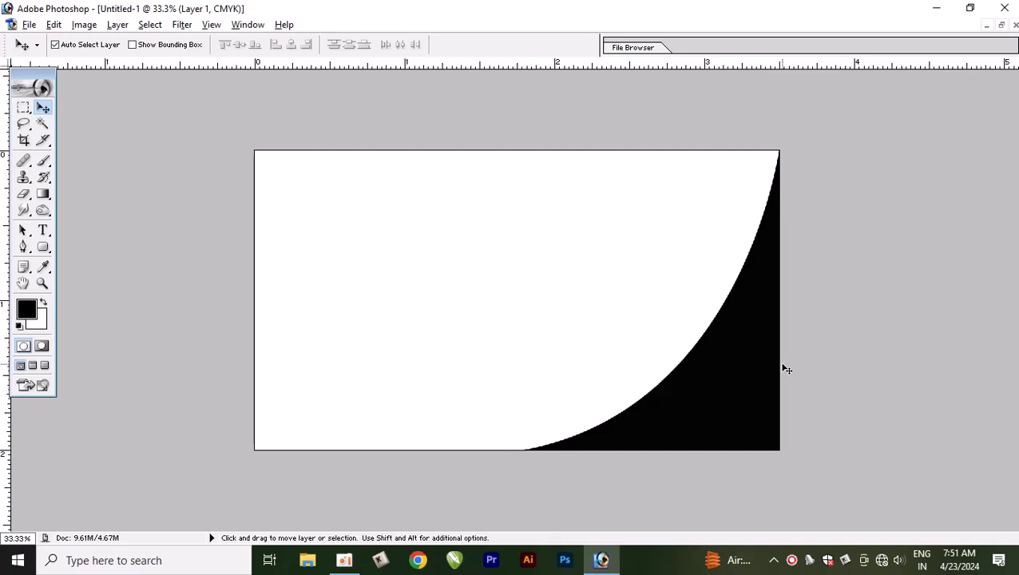
key("ctrl+j")
left_click(26, 323)
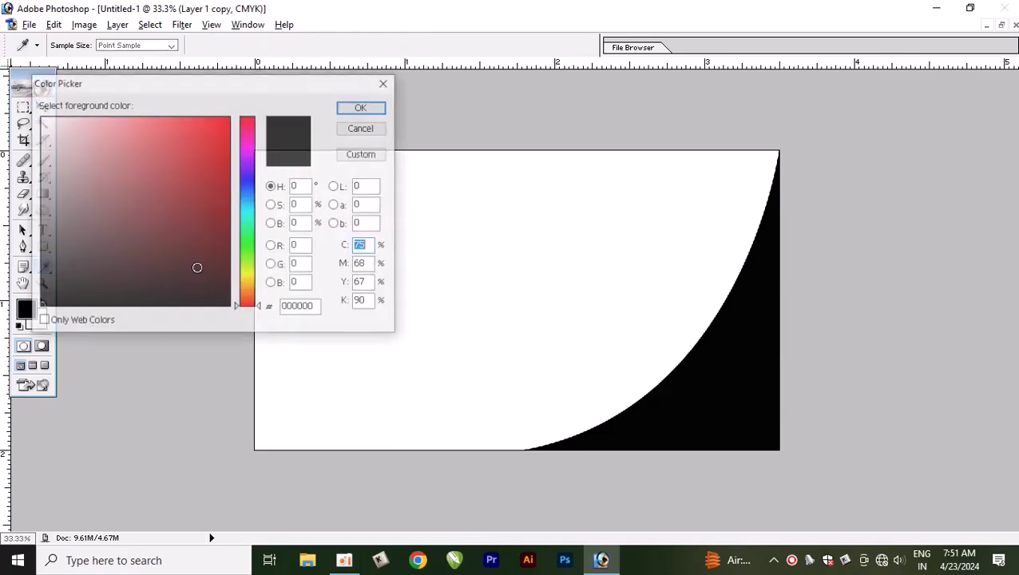
left_click(209, 213)
left_click(363, 107)
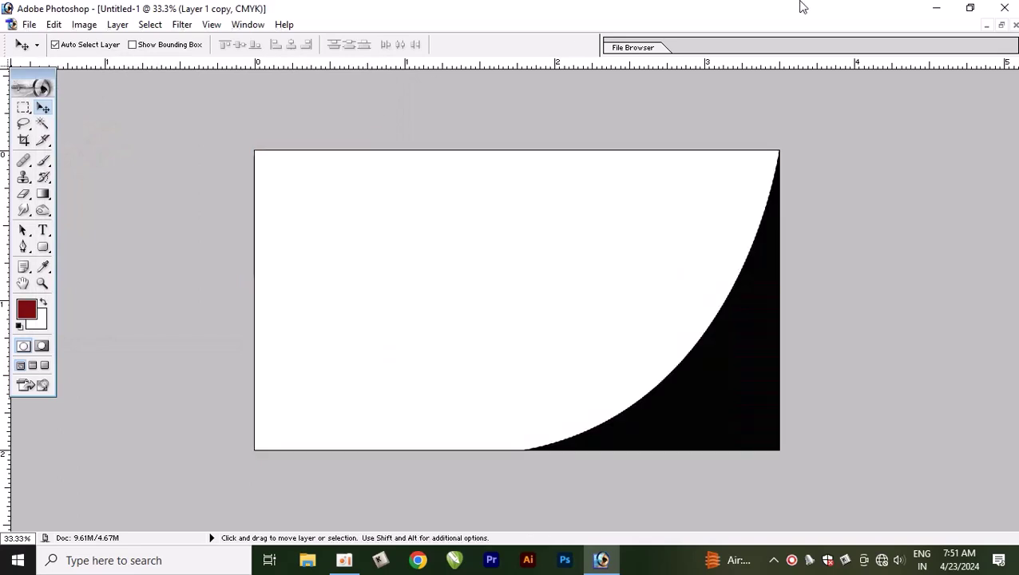
Fill the copy's curve shape with dark red and shift it slightly left
key("F7")
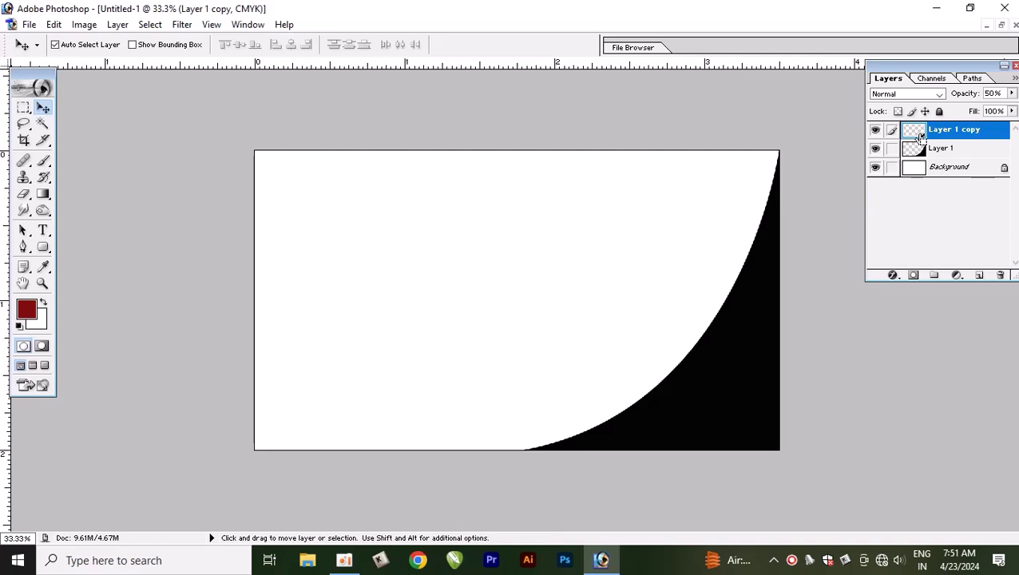
left_click(919, 136, "ctrl")
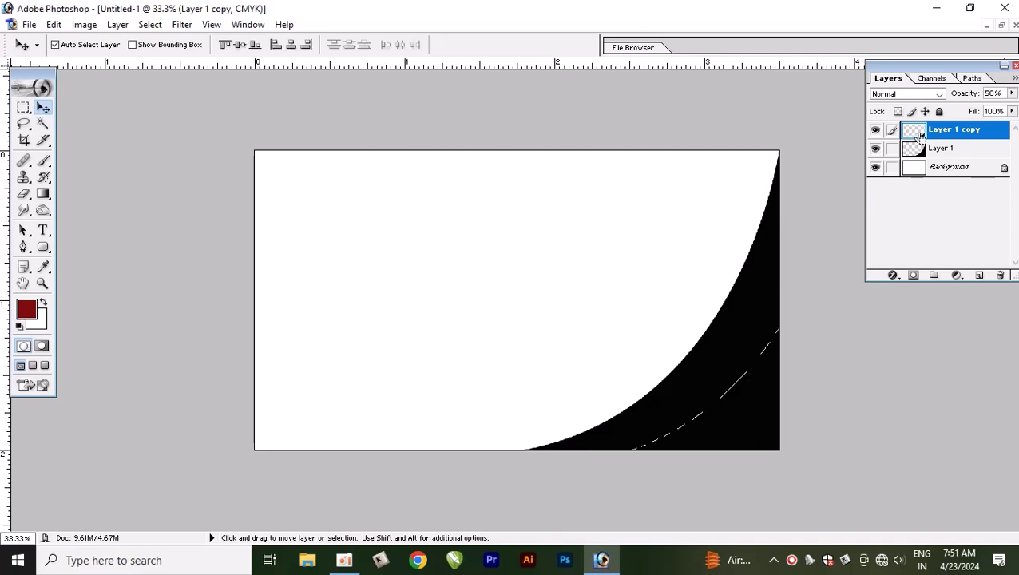
key("alt+BackSpace")
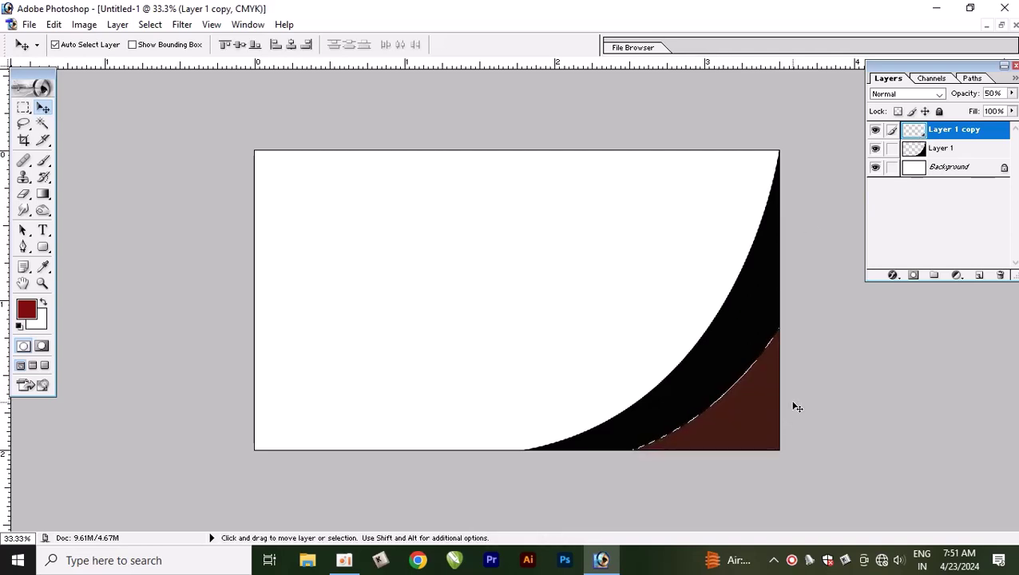
key("ctrl+d")
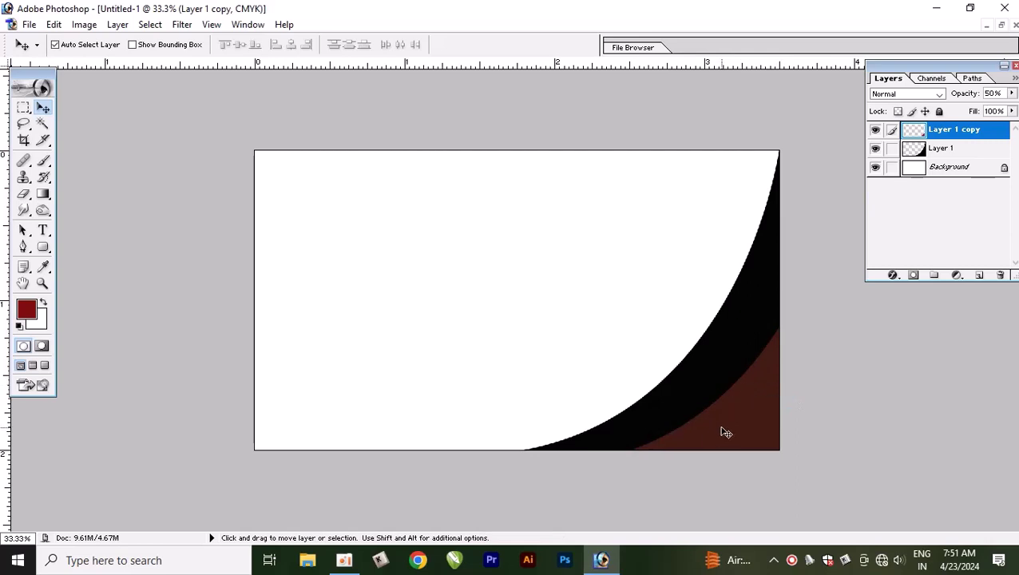
left_click_drag(723, 432, 697, 429)
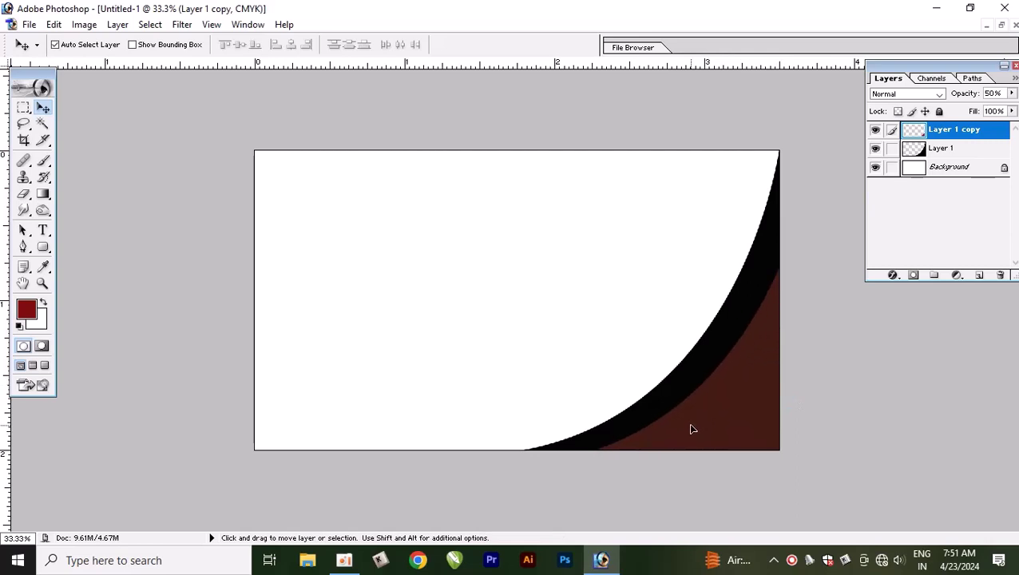
key("ctrl+t")
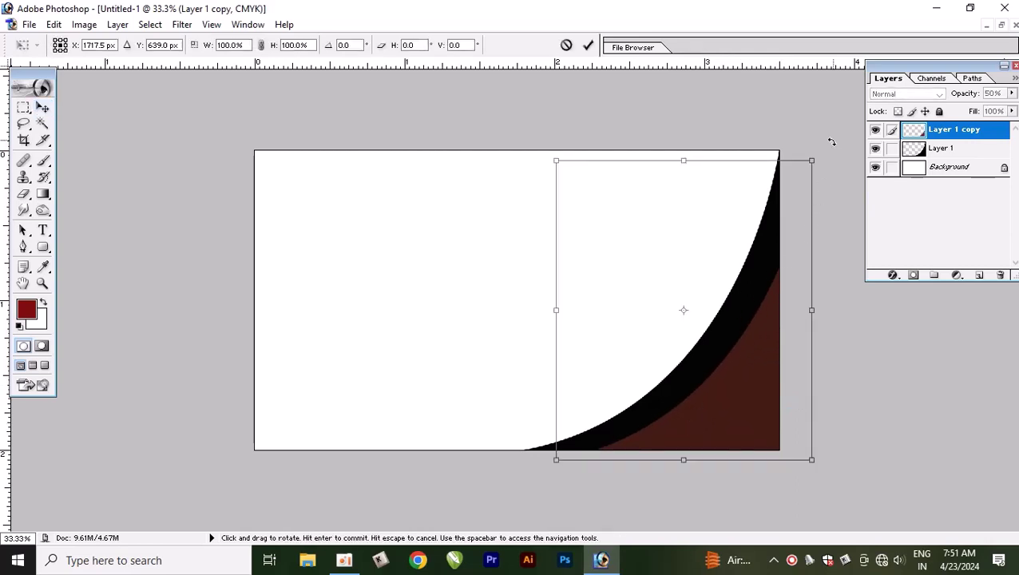
Rotate the maroon shape about 4° and shift it up-left over the black curve
left_click_drag(831, 140, 845, 156)
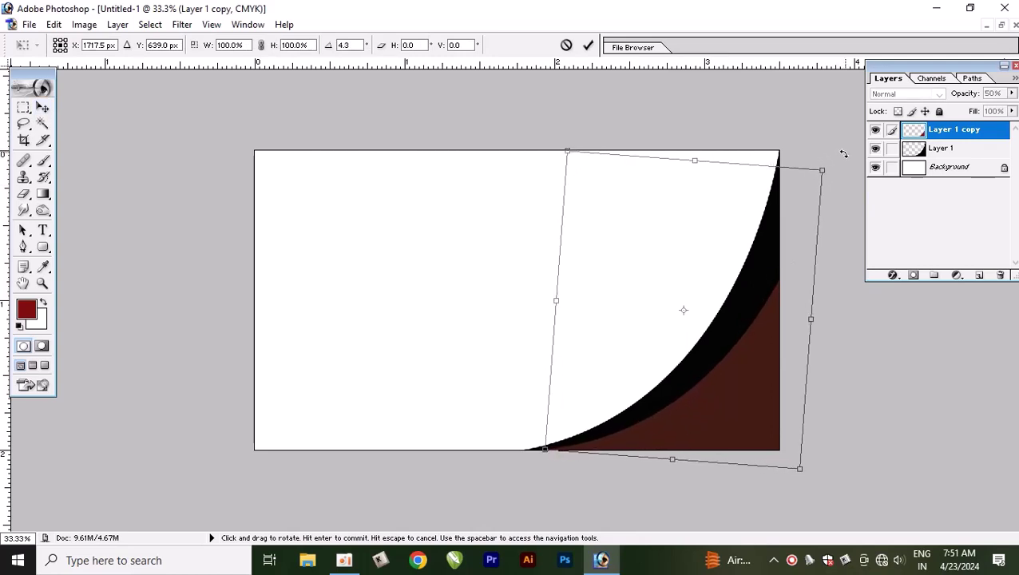
key("Return")
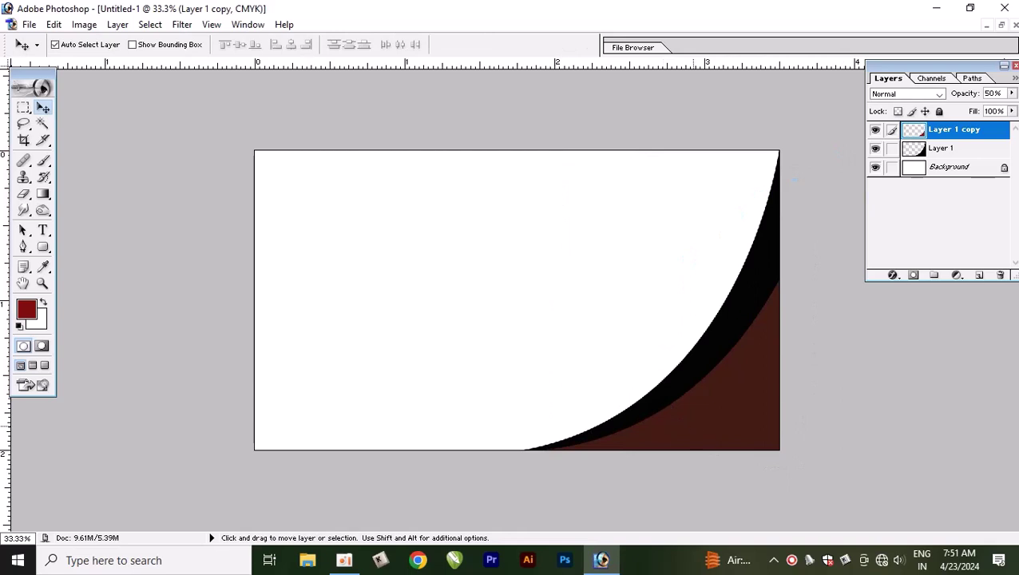
left_click_drag(691, 428, 675, 429)
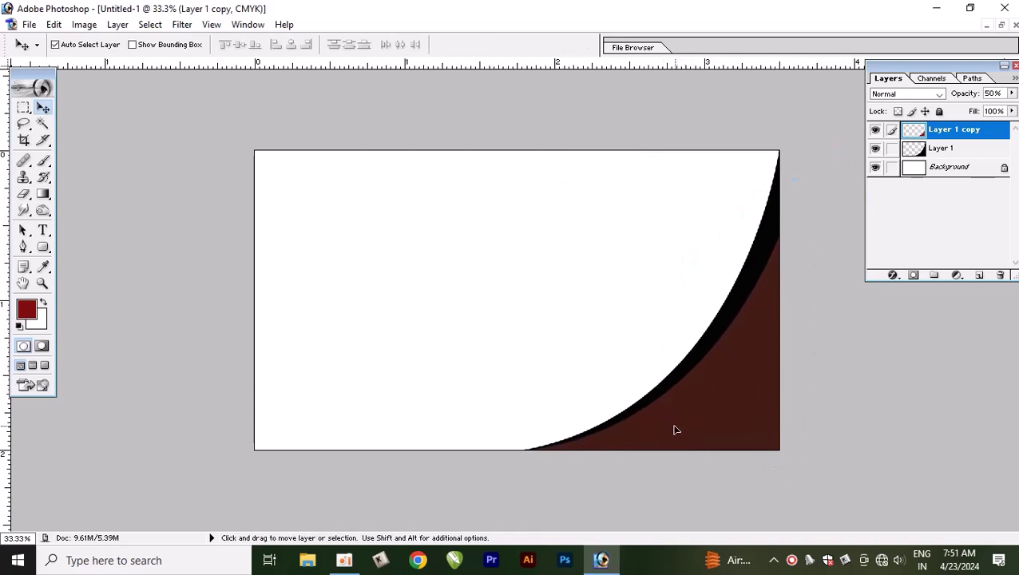
left_click_drag(673, 427, 718, 346)
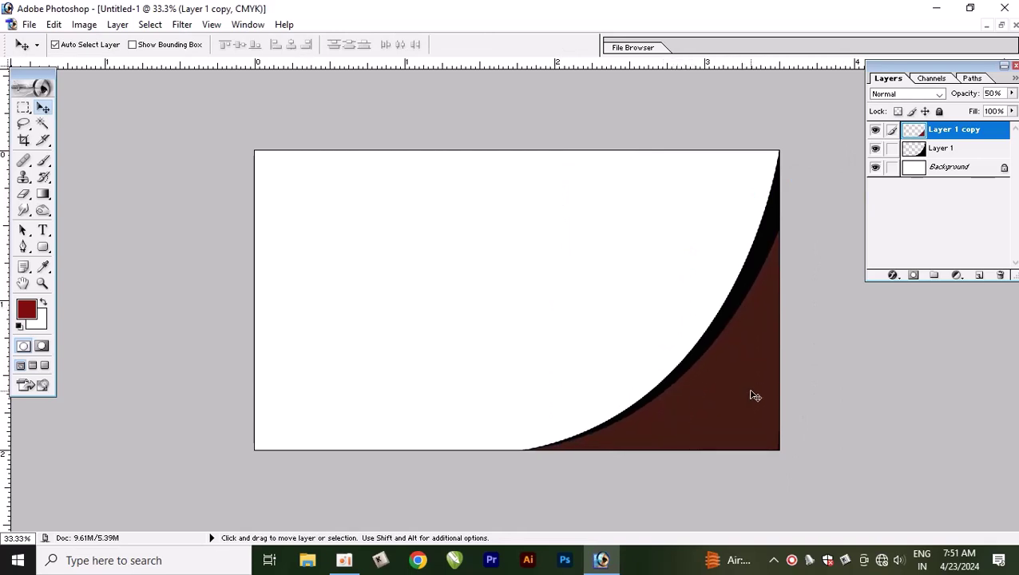
Scale the maroon shape slightly larger so only a thin black band shows
key("ctrl+t")
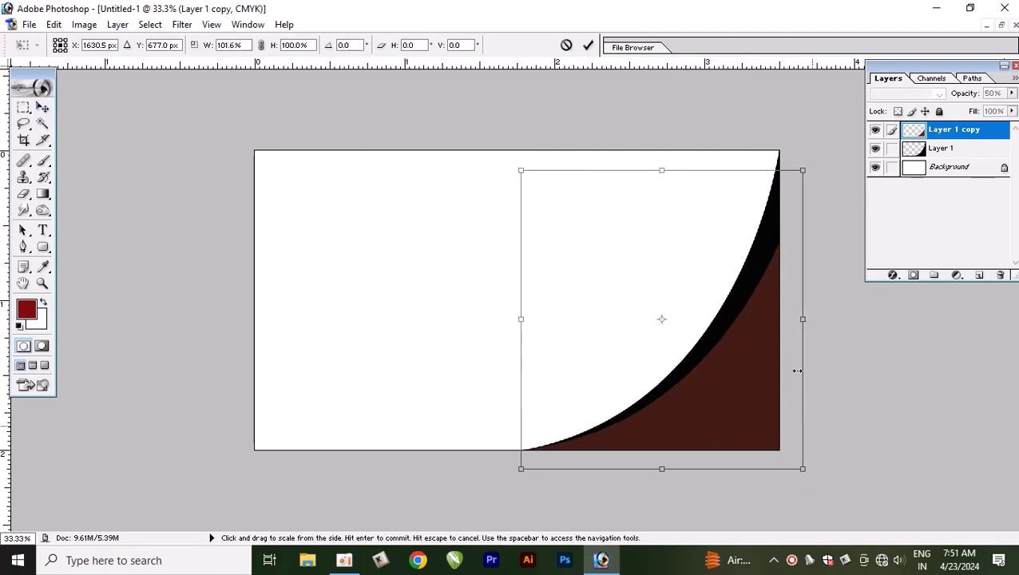
mouse_move(809, 166)
left_mouse_down()
mouse_move(810, 151)
mouse_move(802, 170)
left_mouse_up()
key("Return")
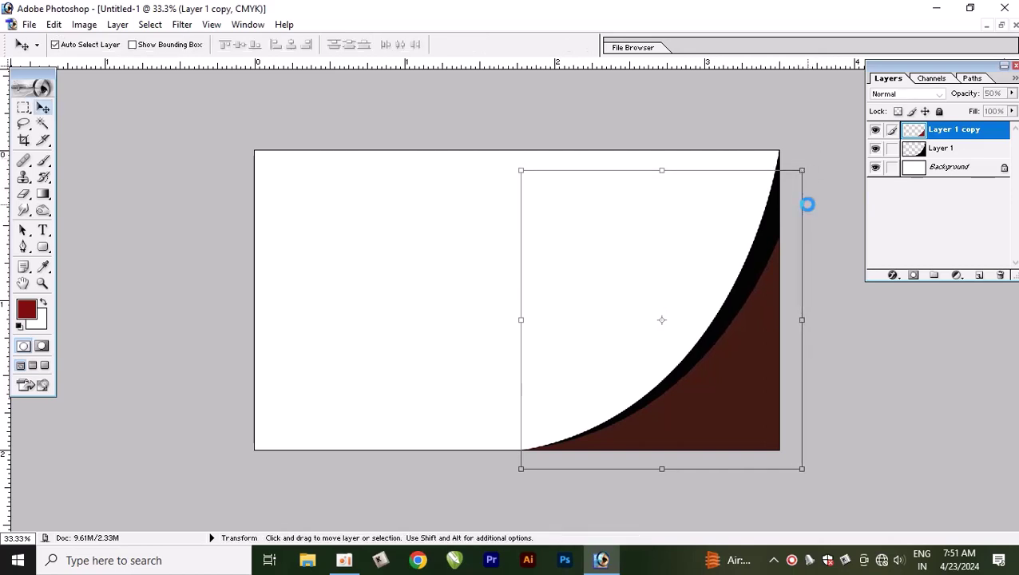
left_click(487, 257)
left_click(769, 230)
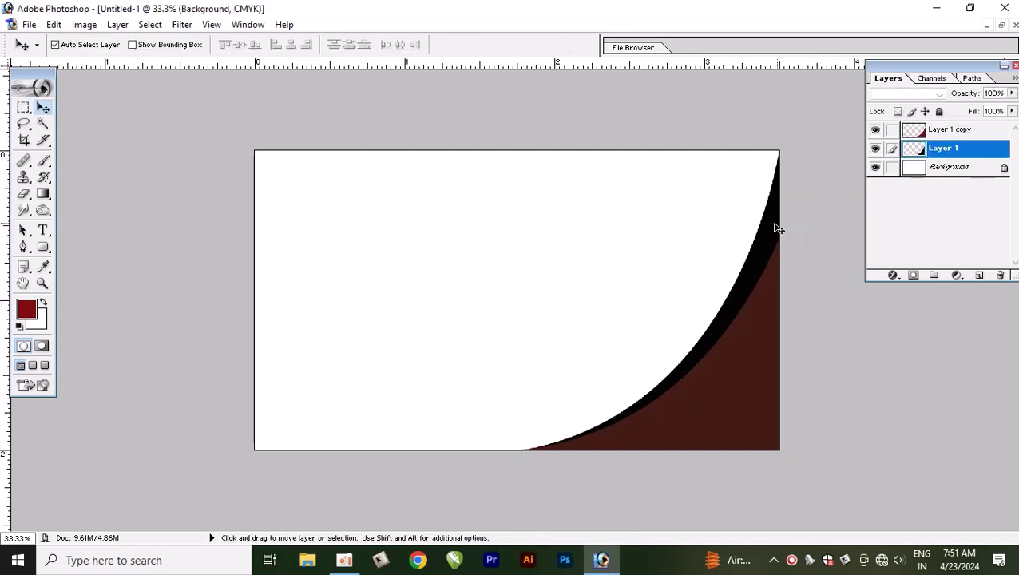
Flip a Layer 1 duplicate horizontally onto the card's left edge, then duplicate the maroon Layer 1 copy
left_click(726, 373)
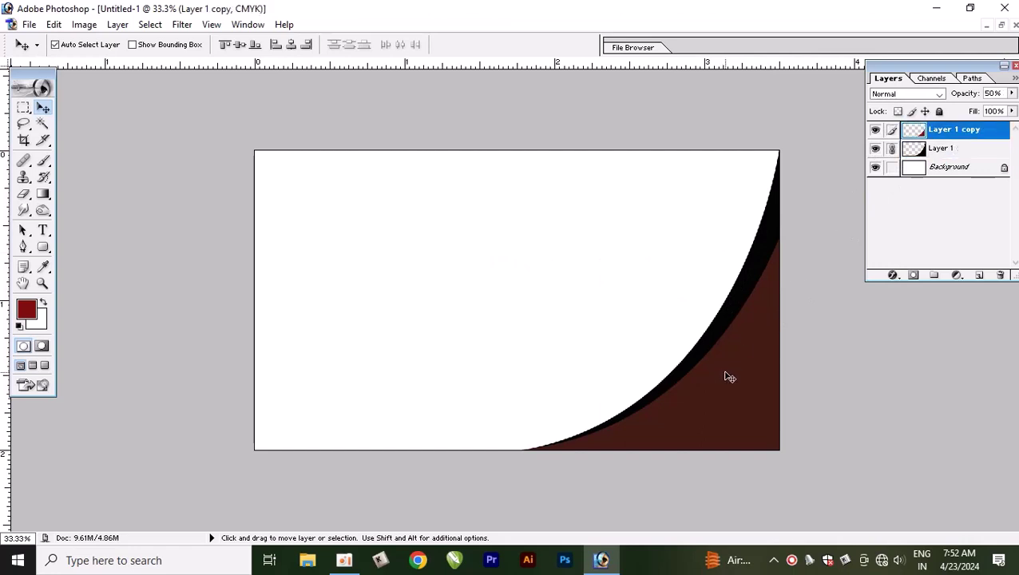
left_click(766, 232)
key("ctrl+j")
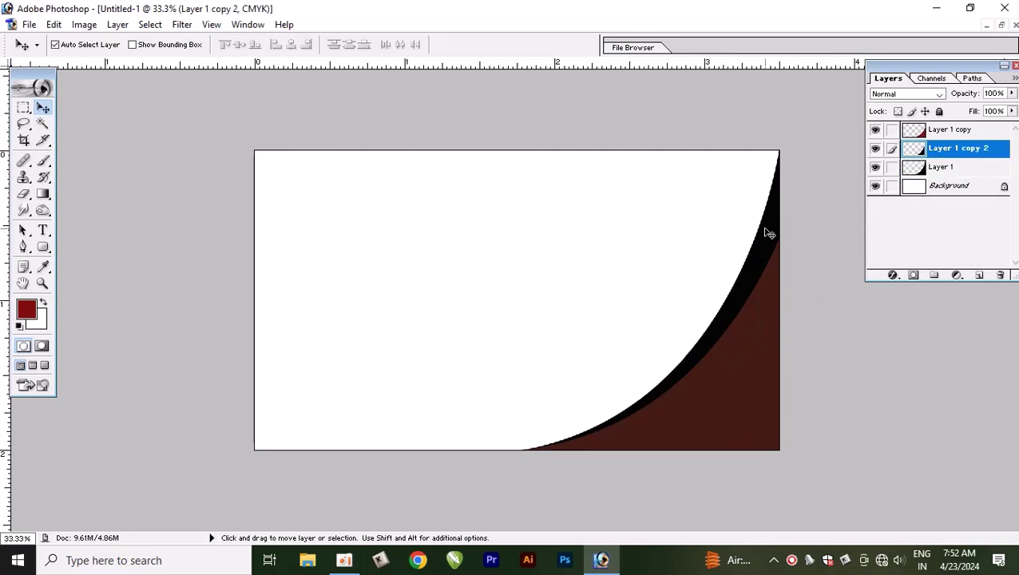
key("ctrl+t")
right_click(765, 231)
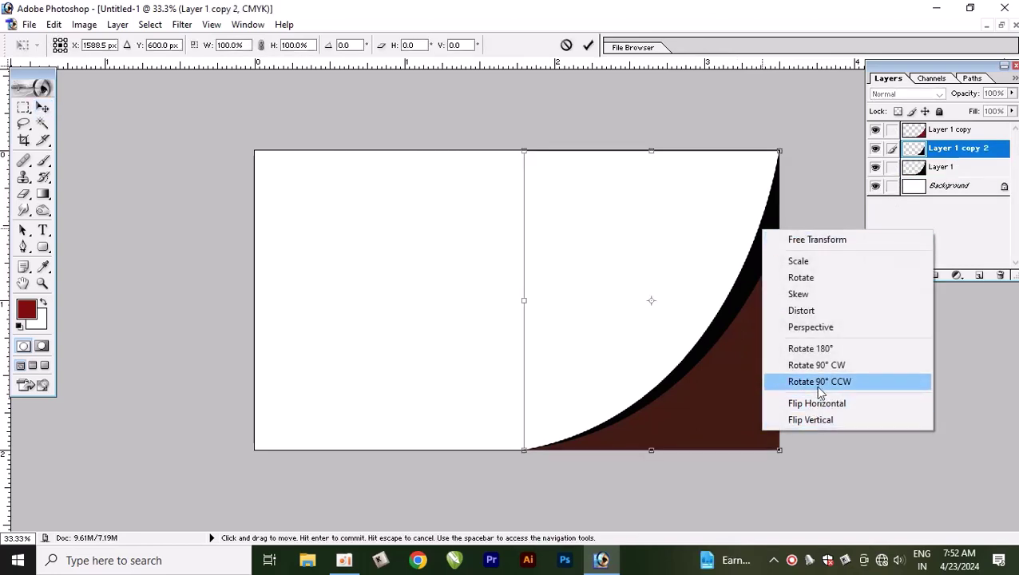
left_click(822, 403)
left_click_drag(542, 355, 287, 352)
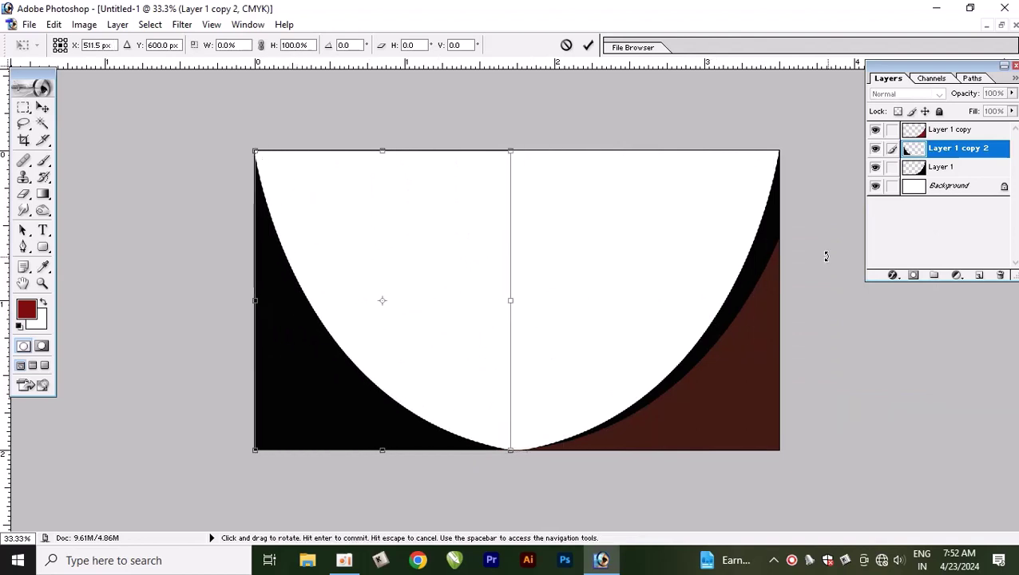
key("Return")
left_click(750, 407)
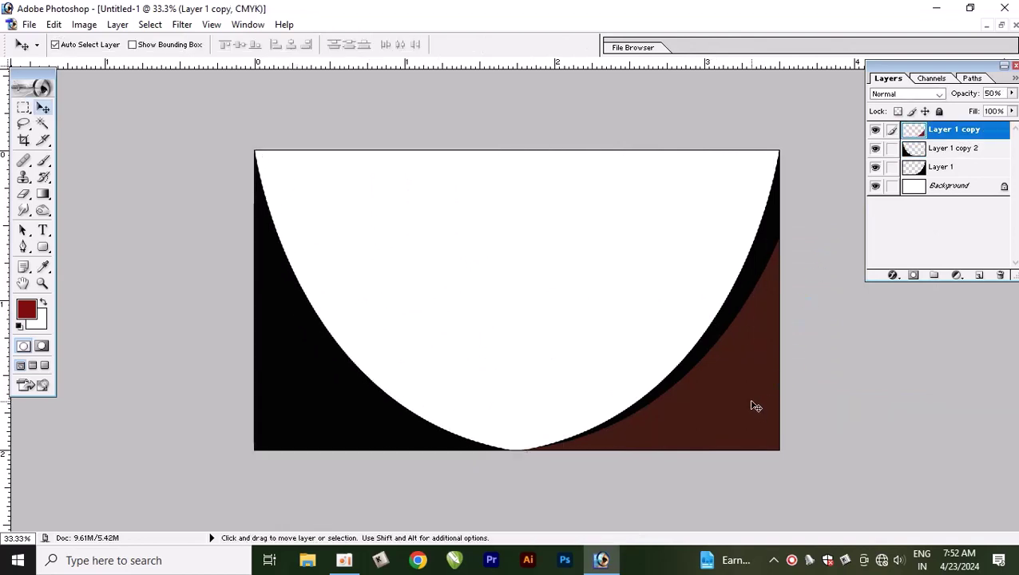
key("ctrl+j")
Flip Layer 1 copy 3 horizontally and align it flush with the card's left edge
key("ctrl+t")
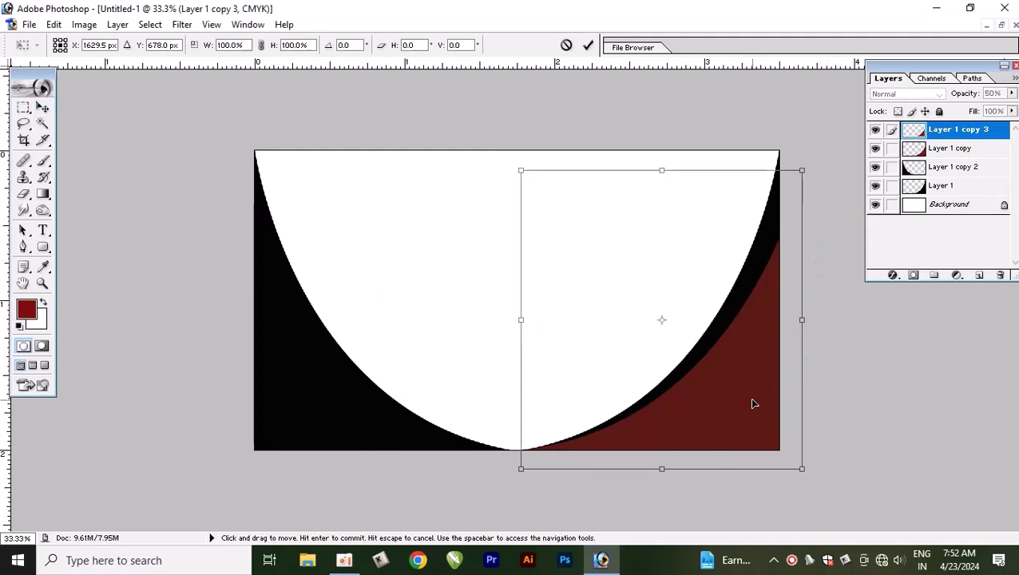
right_click(754, 399)
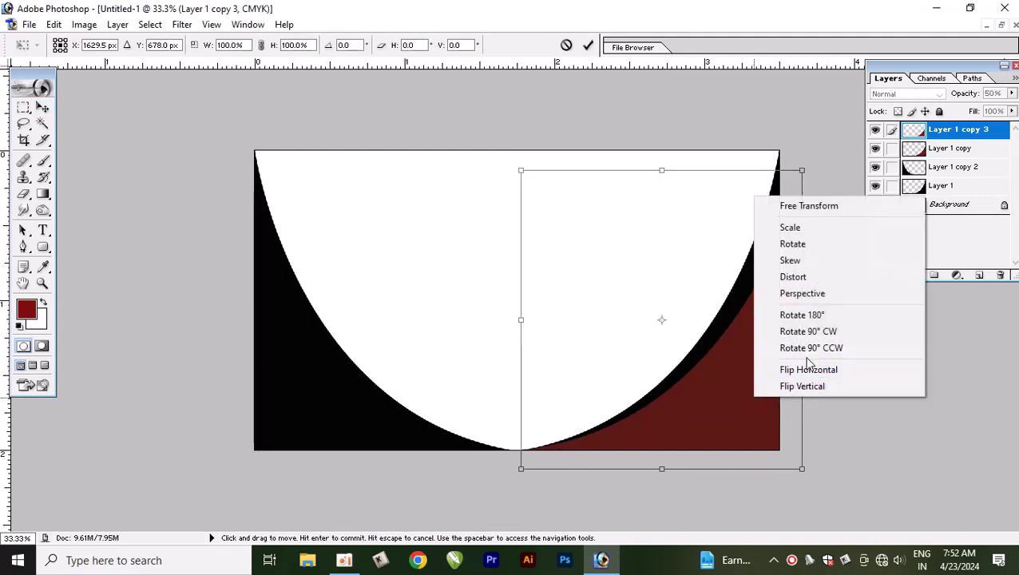
left_click(805, 369)
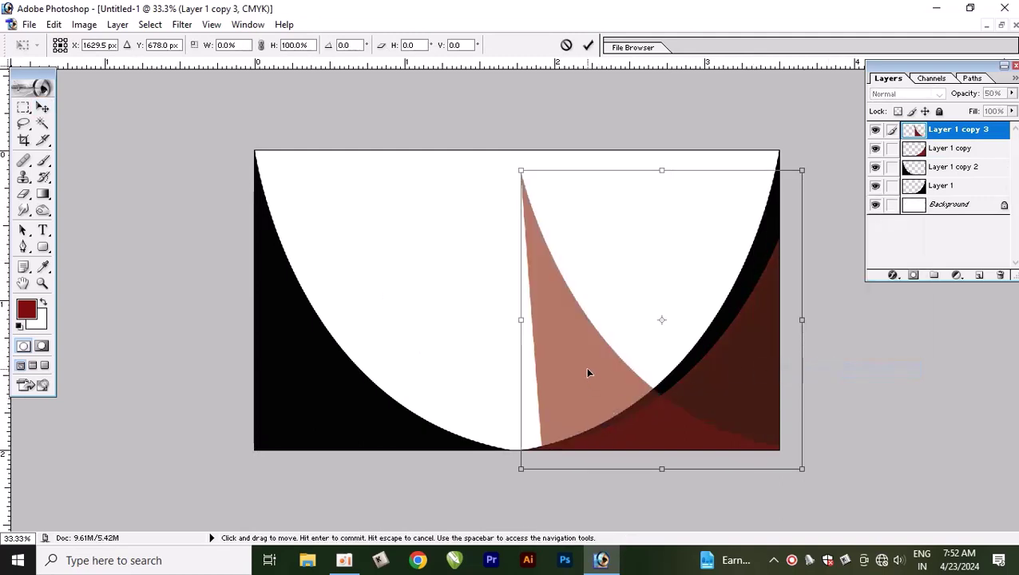
left_click_drag(587, 373, 350, 373)
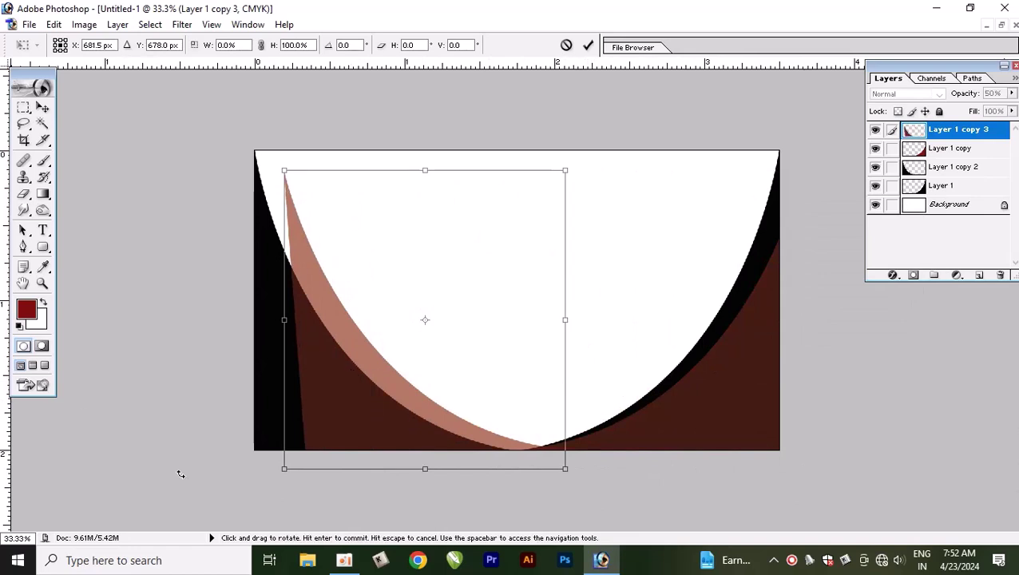
left_click_drag(349, 431, 298, 430)
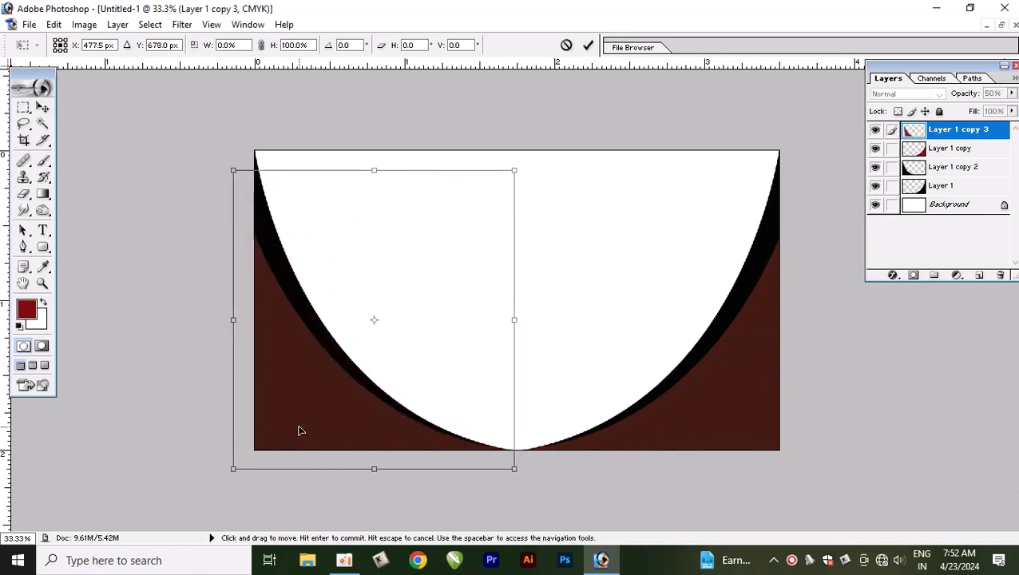
key("Return")
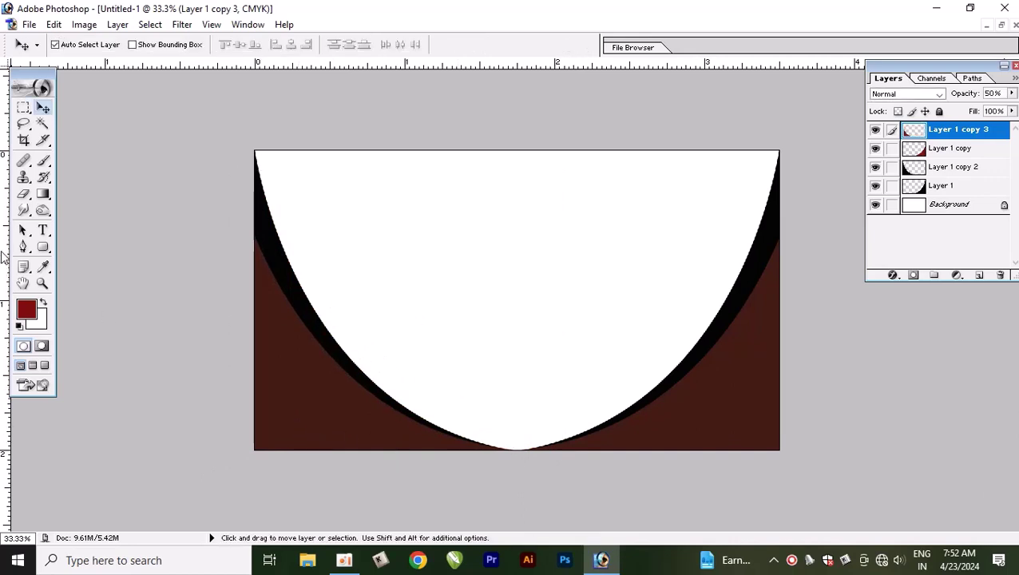
left_click(21, 250)
Draw a closed pen path with a gentle curve across the card's bottom and make it a selection
left_click(250, 363)
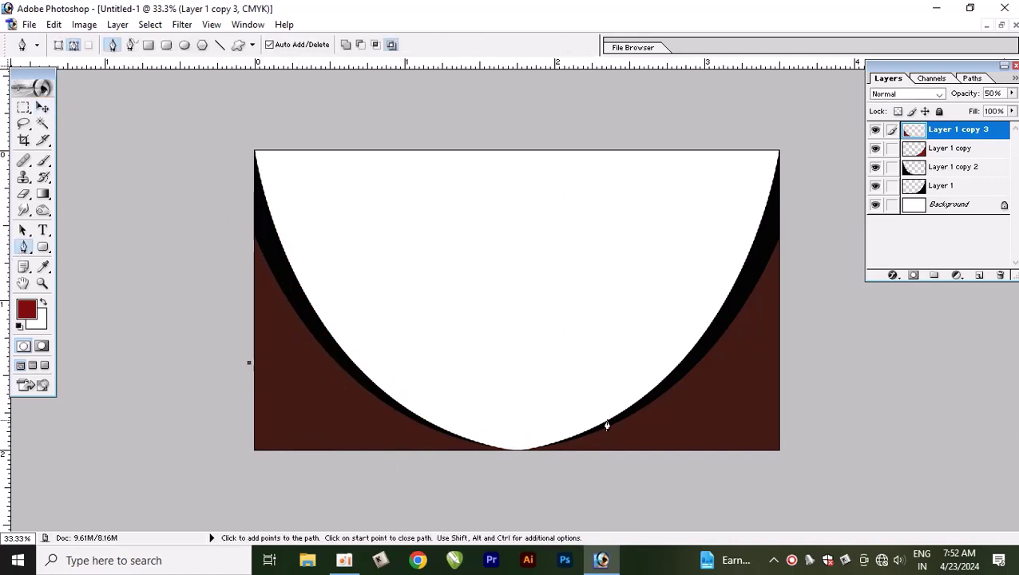
left_click_drag(787, 377, 846, 352)
left_click_drag(791, 366, 902, 319)
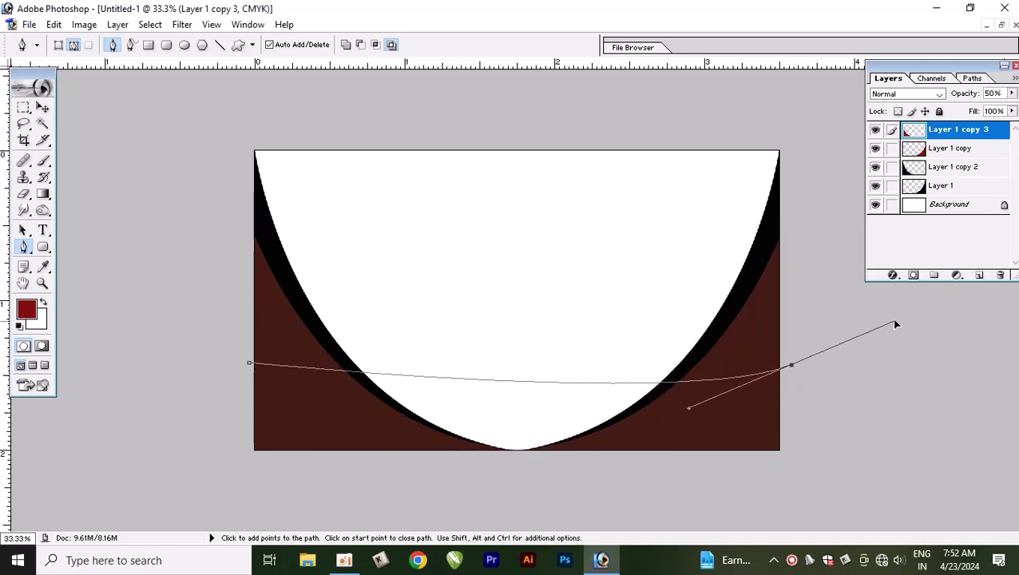
left_click(791, 365)
mouse_move(683, 413)
left_mouse_down()
mouse_move(453, 493)
mouse_move(458, 504)
left_mouse_up()
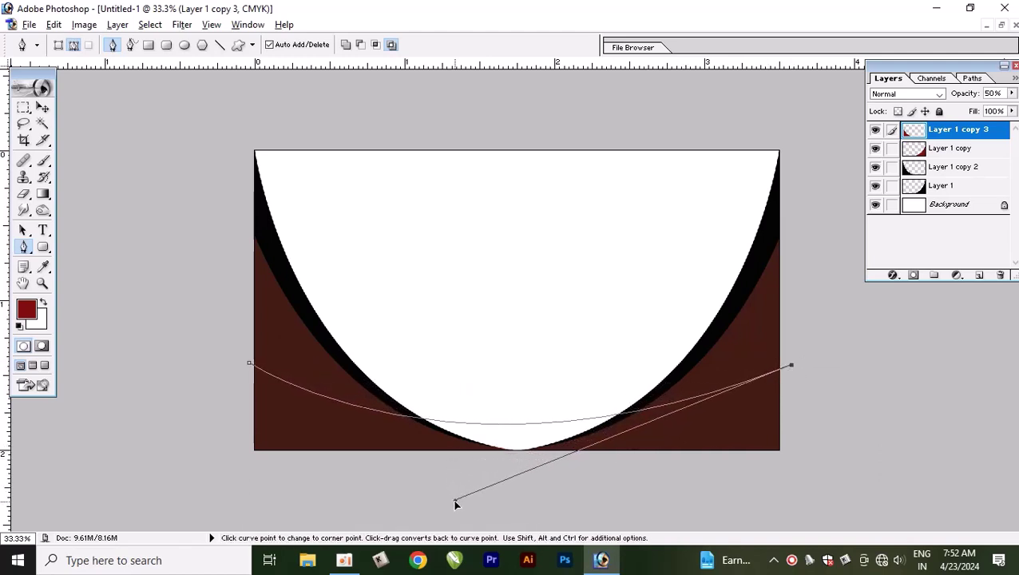
left_click_drag(834, 476, 848, 492)
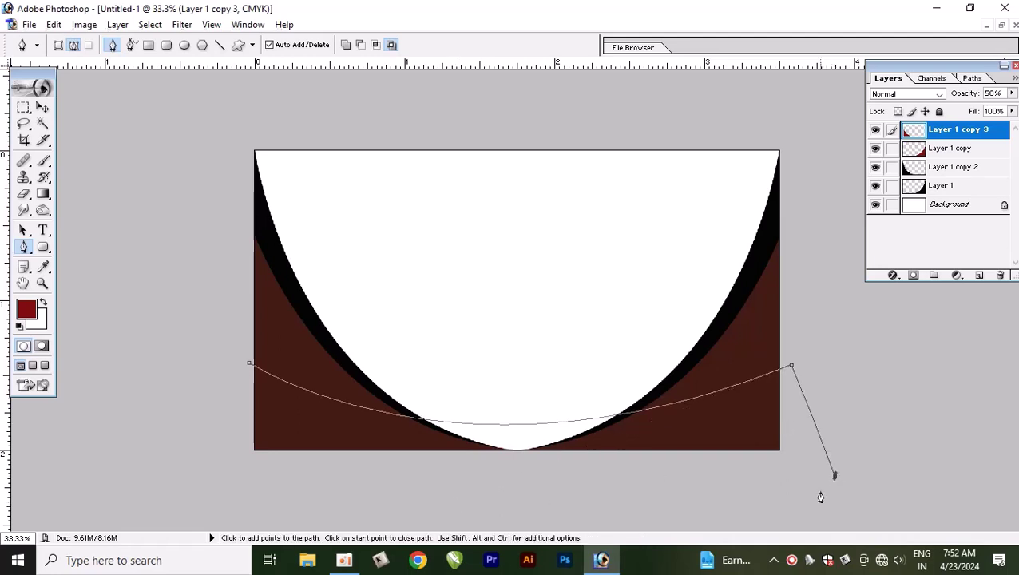
left_click_drag(230, 511, 234, 524)
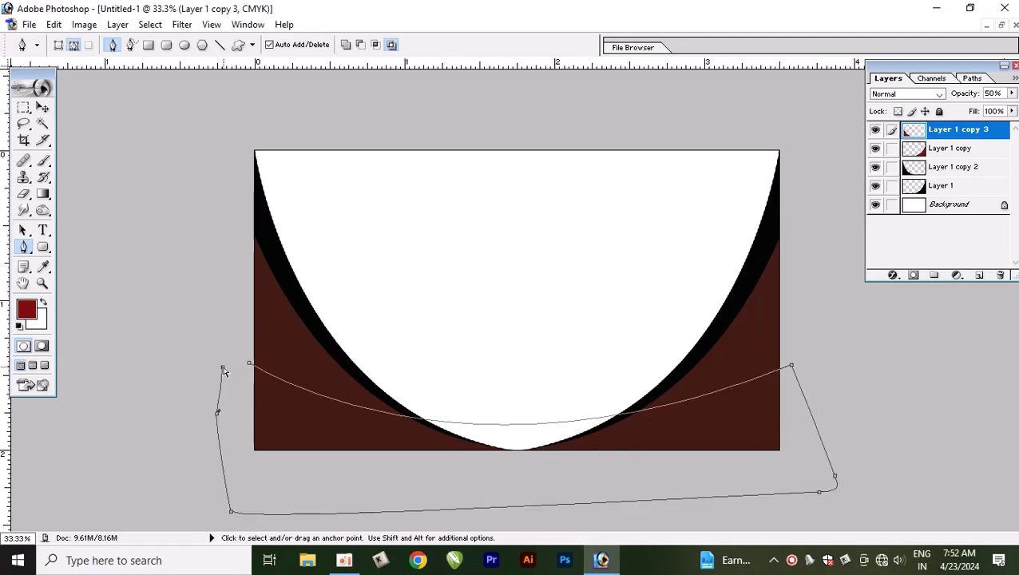
key("ctrl+Return")
Fill the selection with red on a new Layer 2 and deselect
key("ctrl+shift+n")
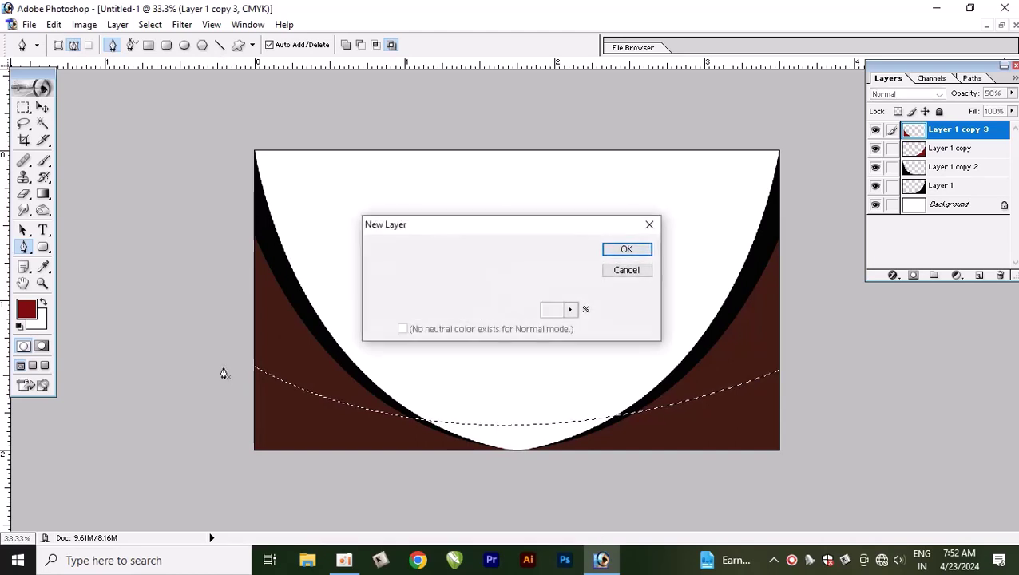
key("Return")
key("alt+BackSpace")
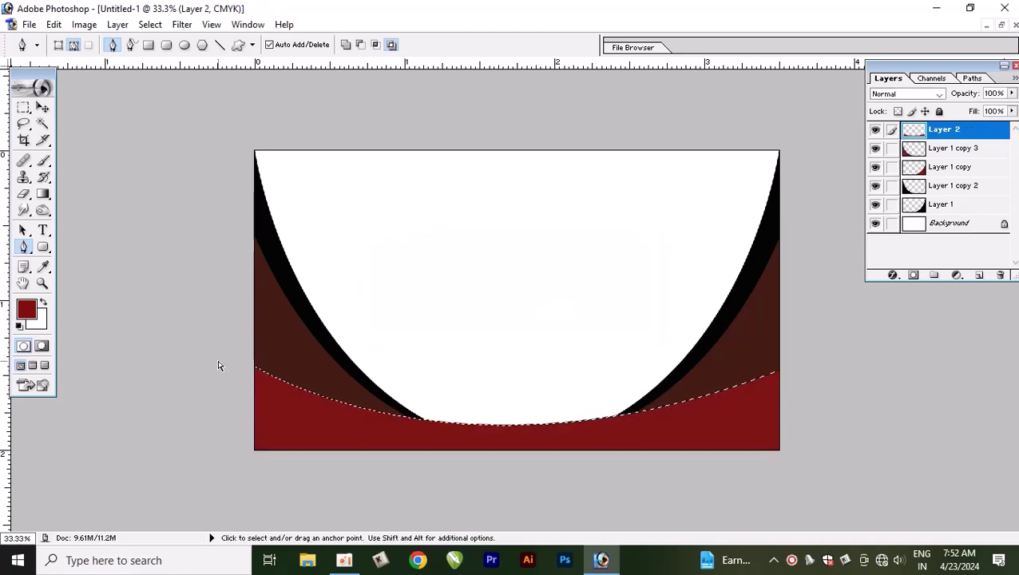
key("ctrl+d")
key("v")
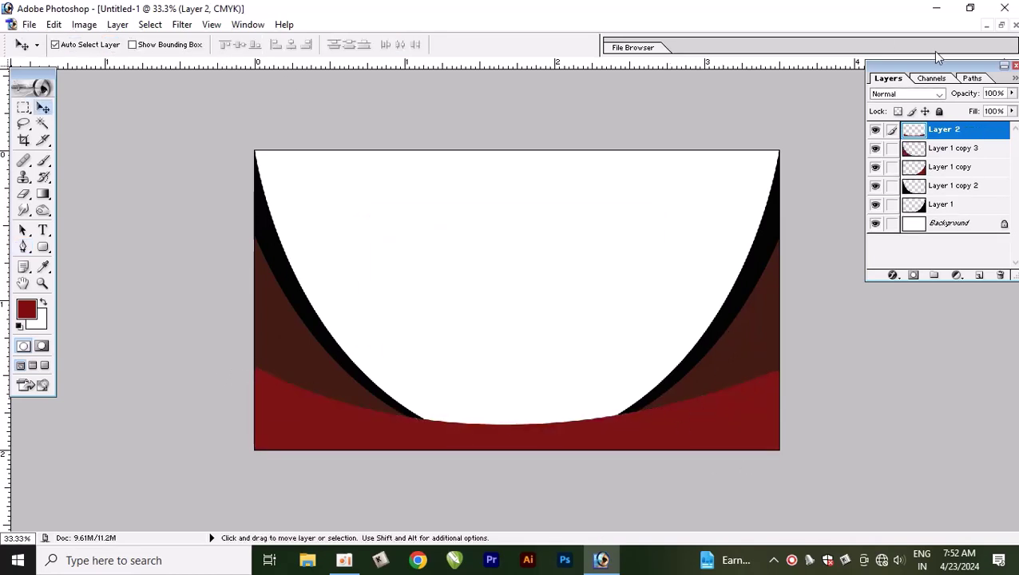
Float the Untitled-1 document in a smaller window and dismiss the locked-layer alert
left_click(1001, 24)
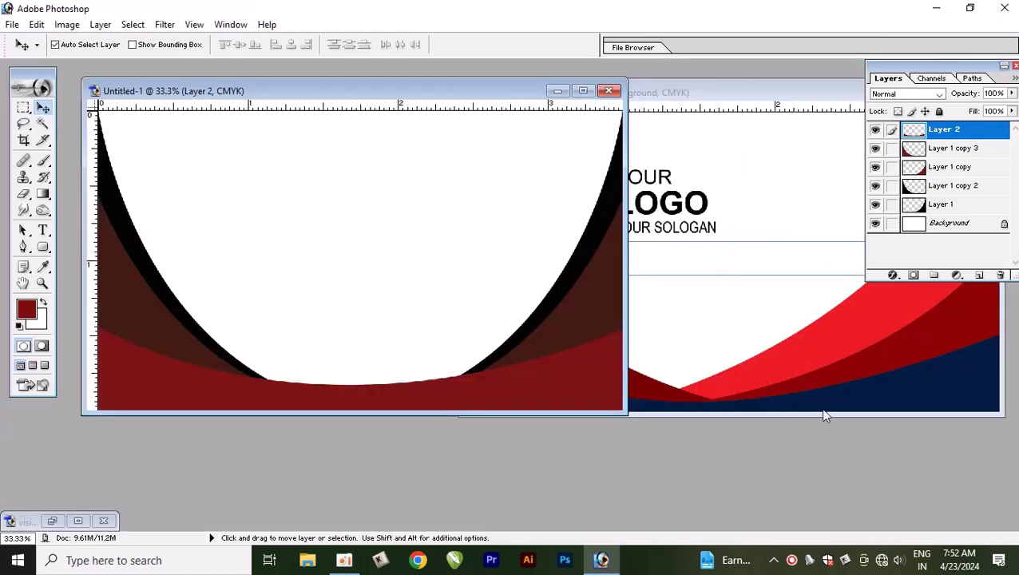
left_click(432, 345)
left_click(514, 221)
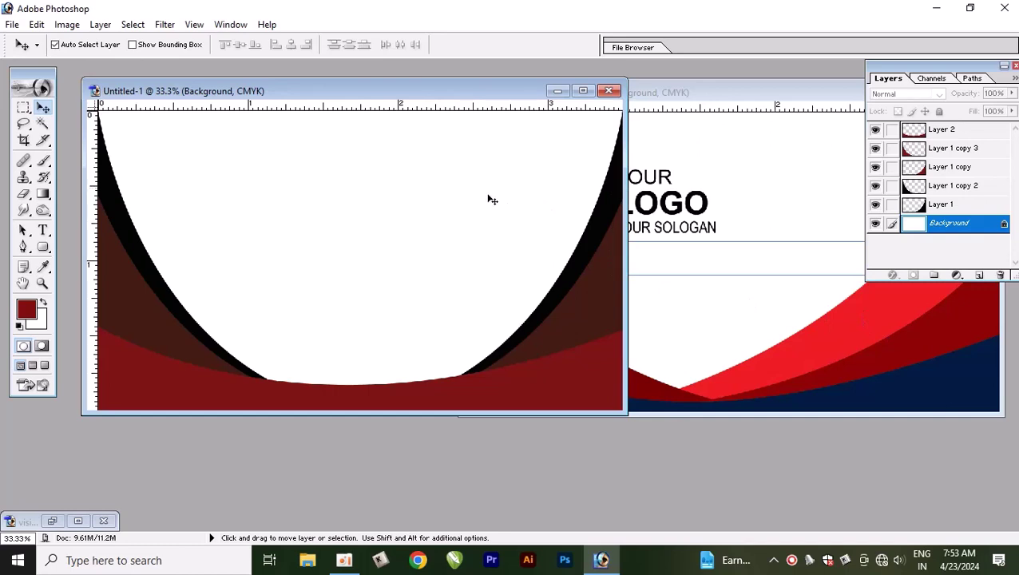
Link the maroon Layer 1 copy with the other curve layers, merge them, and delete the result
left_click(572, 307)
left_click_drag(892, 204, 895, 129)
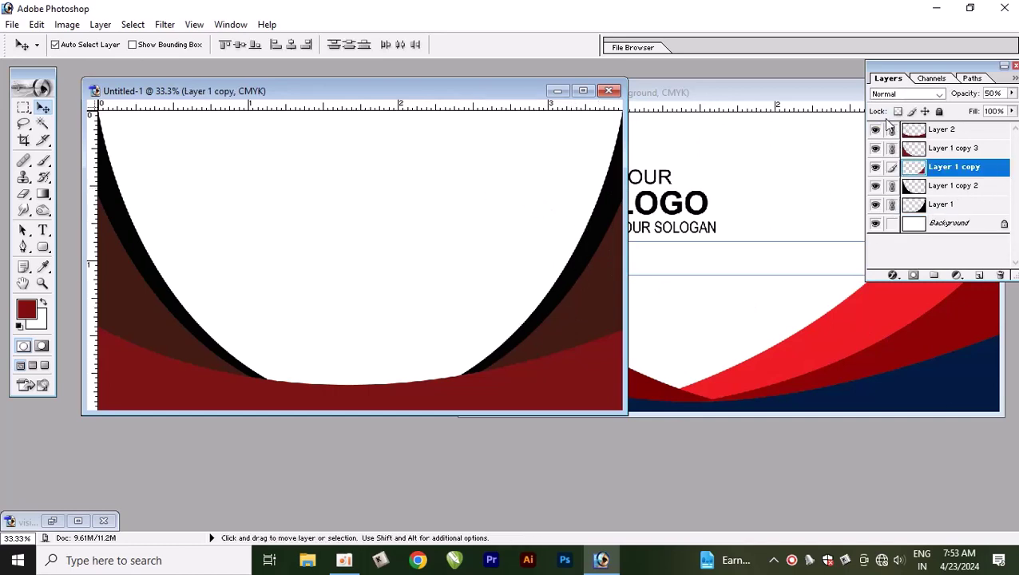
key("ctrl+e")
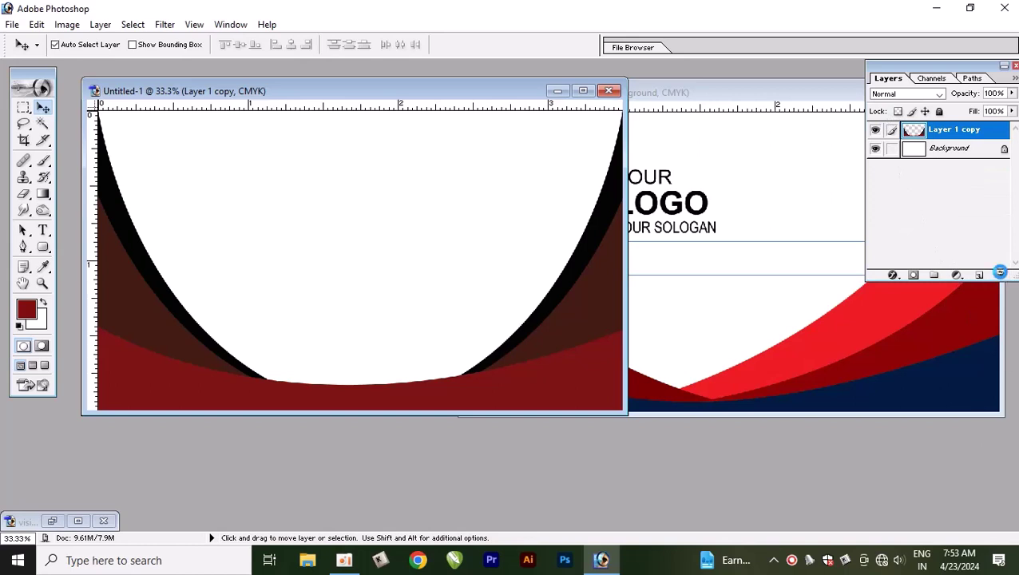
left_click(1001, 275)
key("Return")
In the front card, link the wave layers from Layer 8 and fit the card in view
left_click(781, 319)
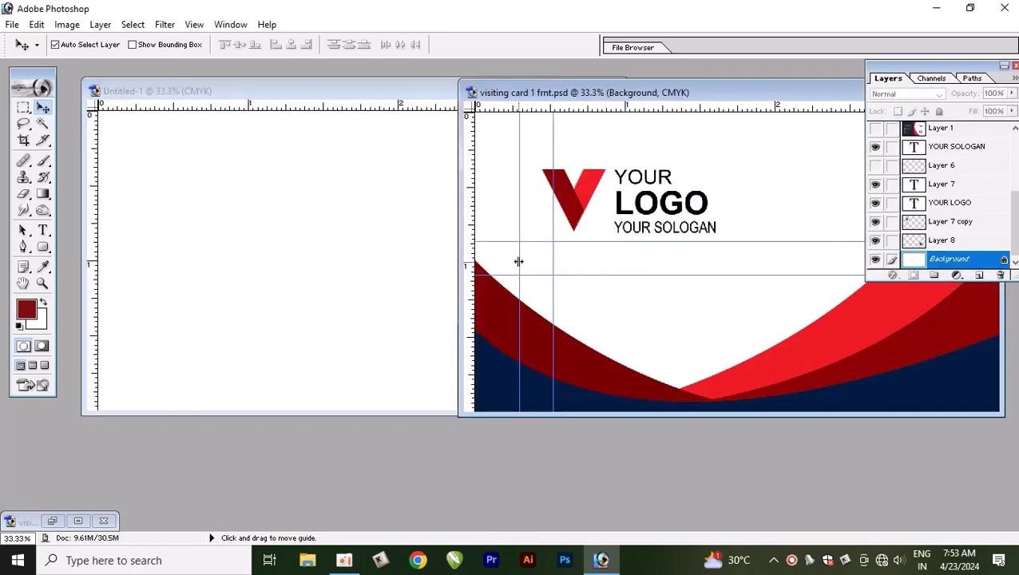
left_click(915, 241)
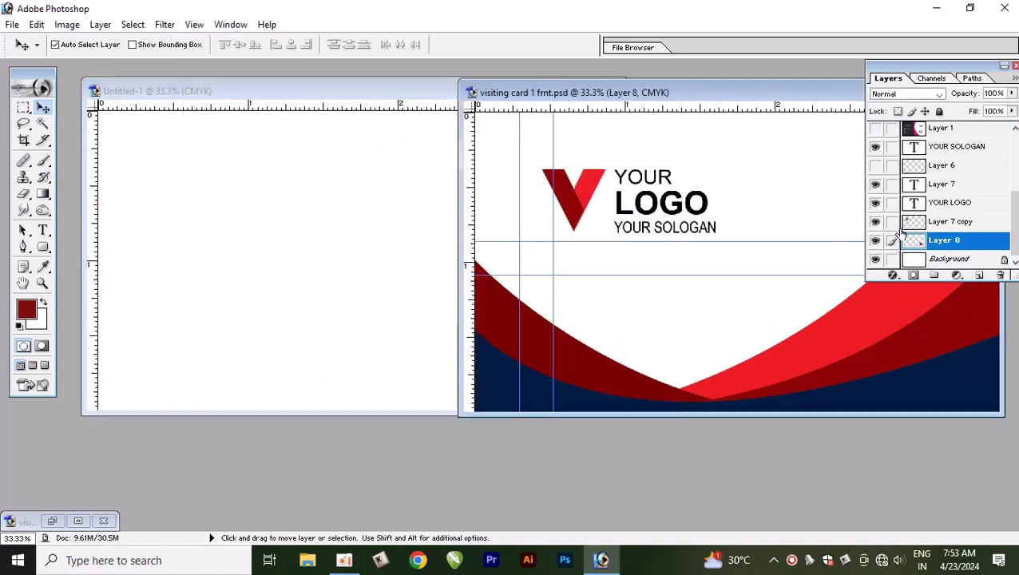
mouse_move(892, 221)
left_mouse_down()
mouse_move(907, 127)
mouse_move(909, 212)
left_mouse_up()
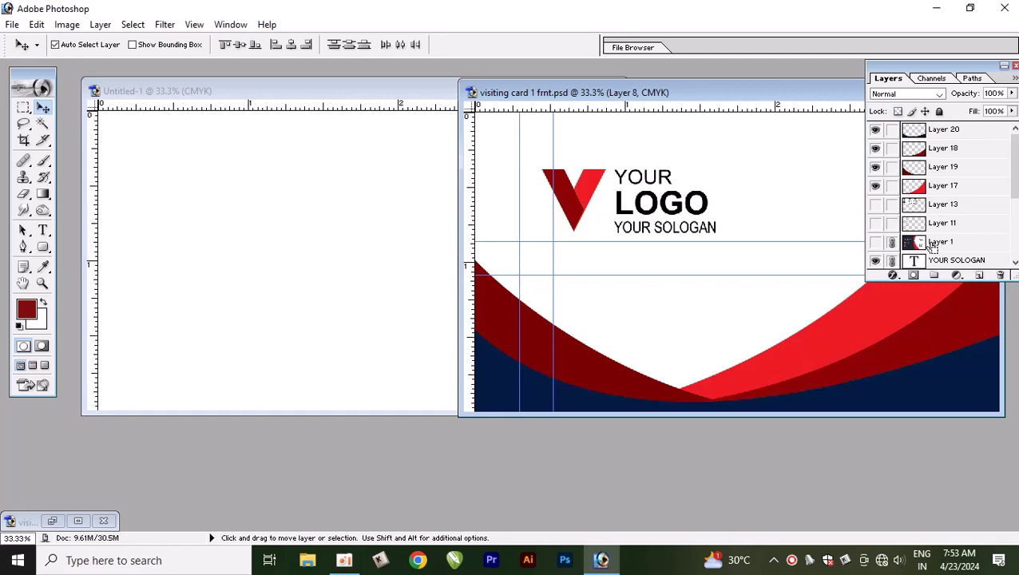
left_click(903, 371)
key("ctrl+0")
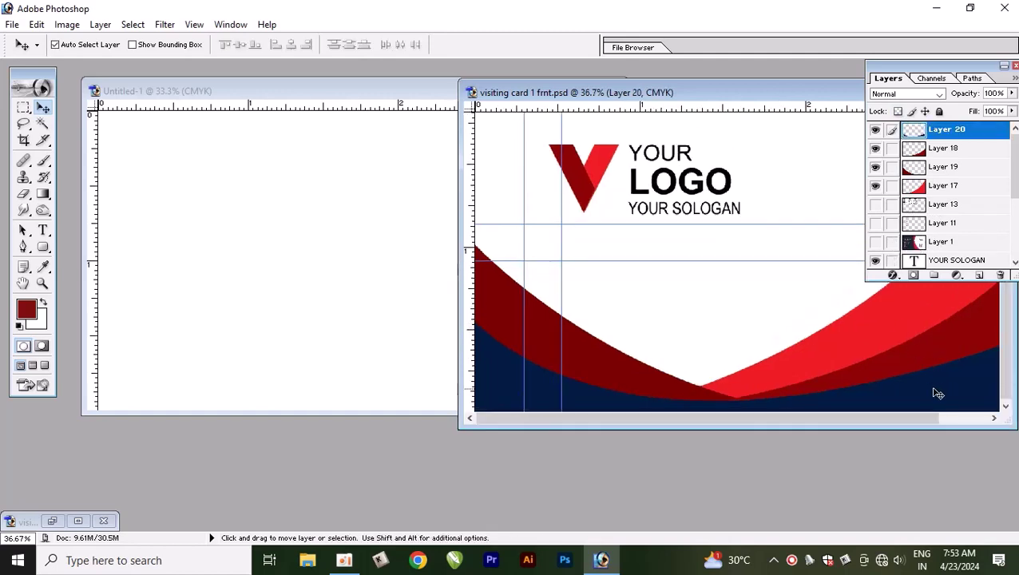
Link Layers 18 and 17 under the navy and red bands, then select Layer 19
right_click(932, 353, "shift")
left_click(955, 361, "shift")
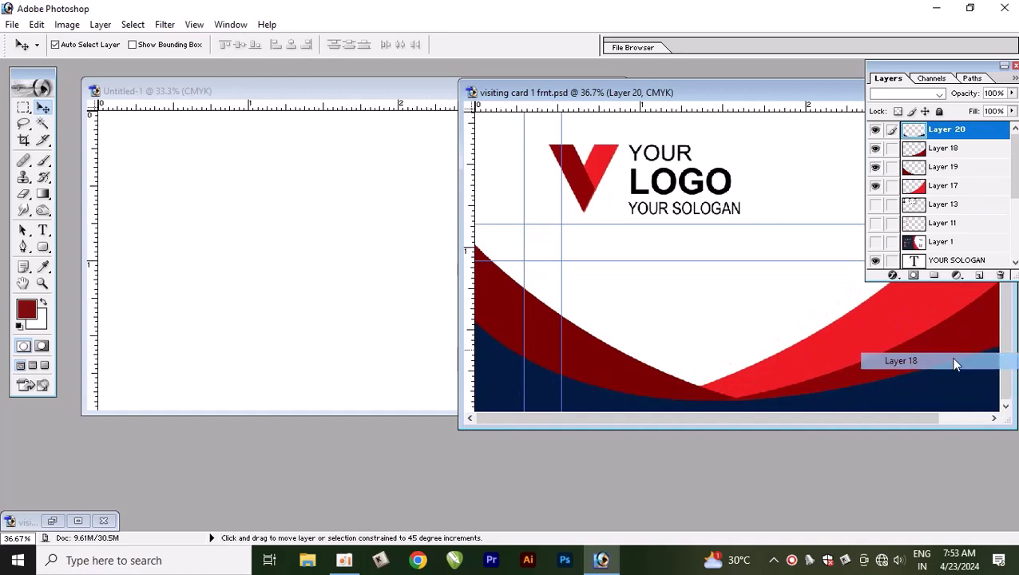
right_click(925, 315, "shift")
left_click(930, 315, "shift")
right_click(623, 375, "shift")
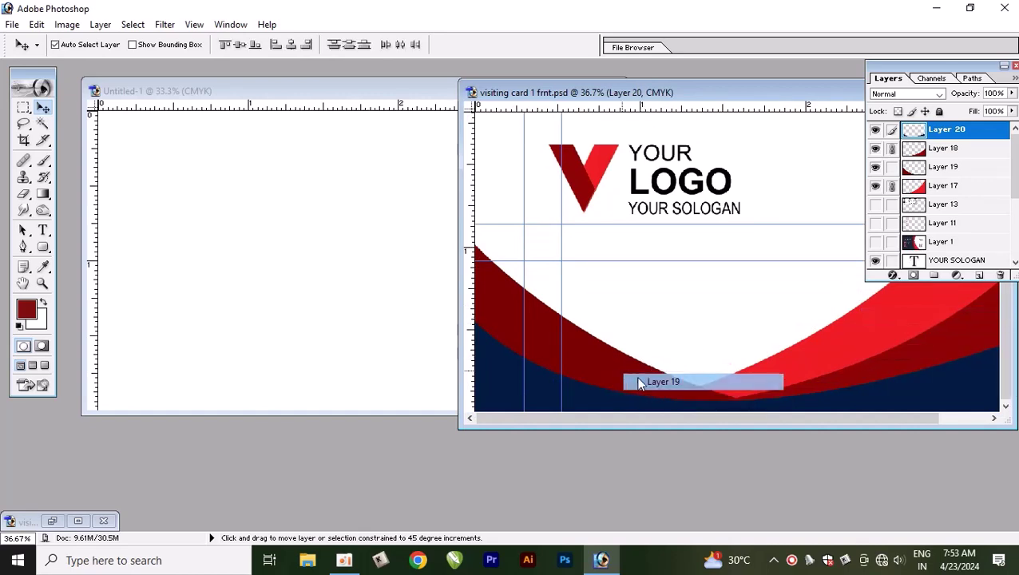
left_click(663, 382)
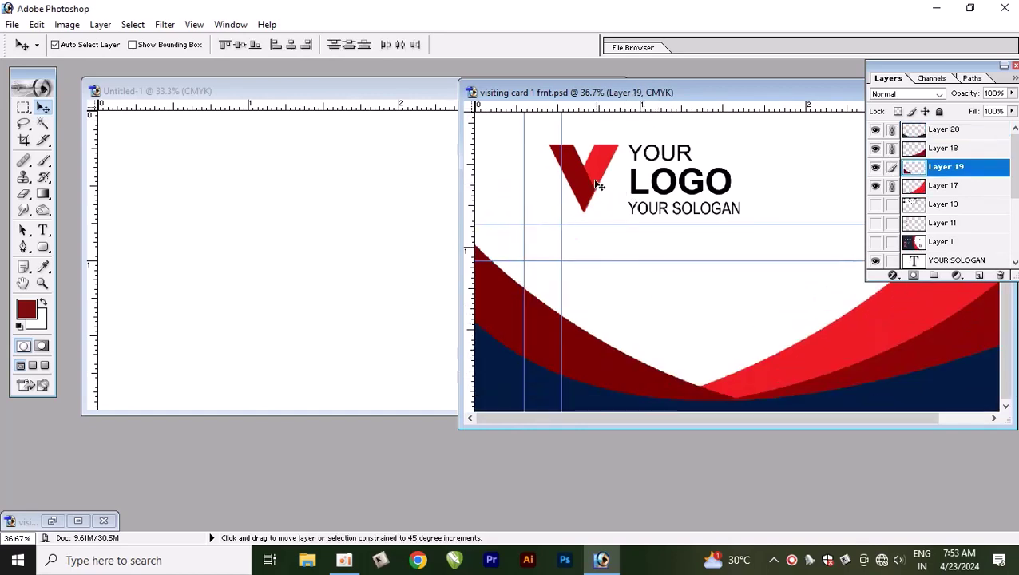
Link Layer 7 copy logo mark and YOUR LOGO text, undoing a trial move
right_click(598, 185)
left_click(615, 189)
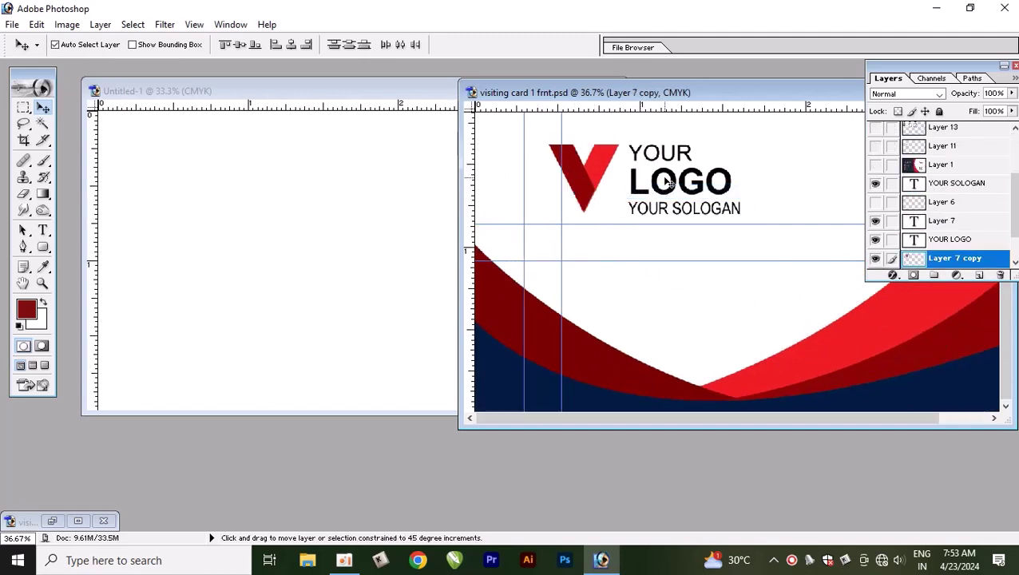
right_click(639, 156, "shift")
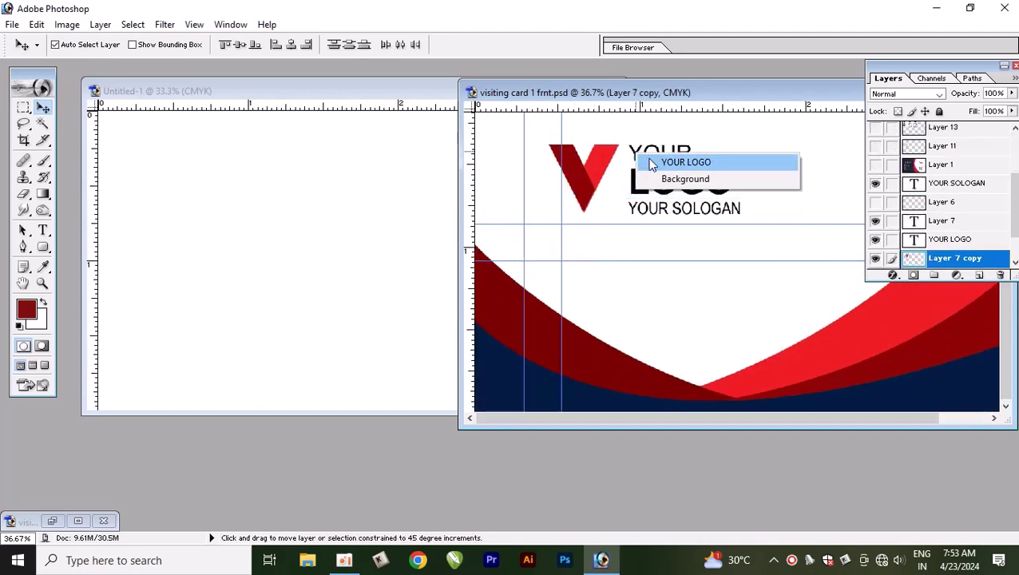
left_click(649, 162, "shift")
left_click_drag(637, 186, 663, 134)
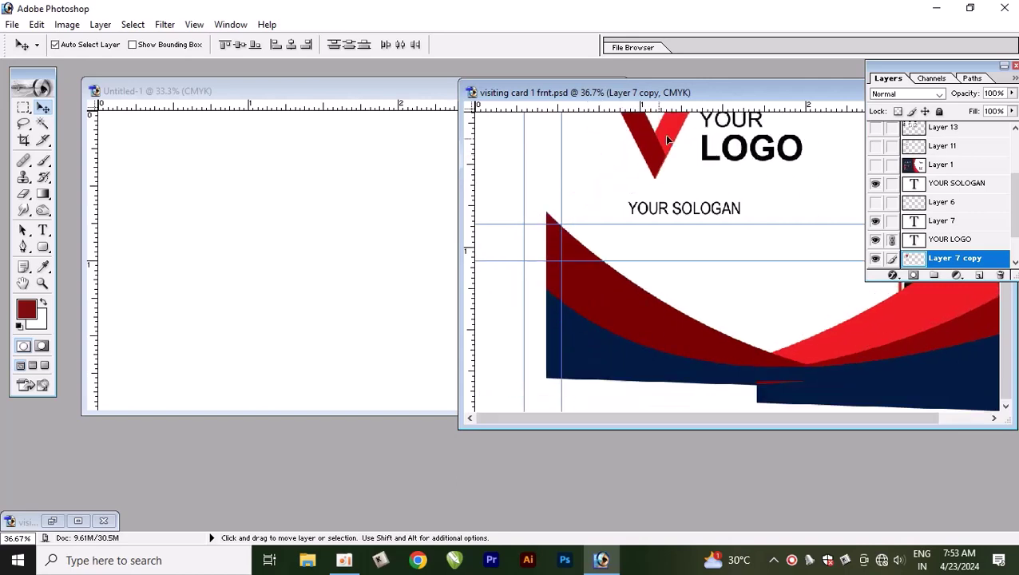
key("ctrl+z")
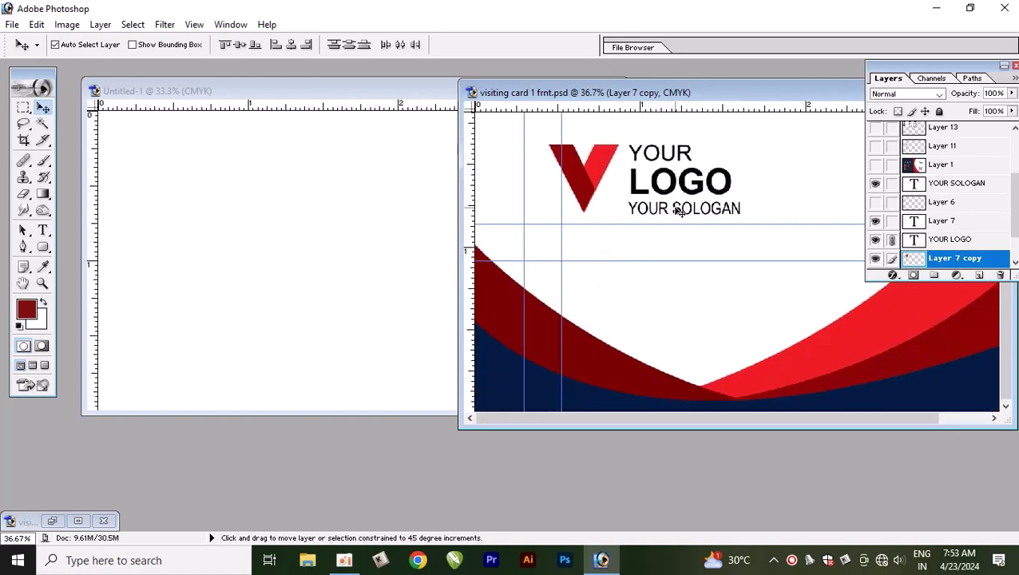
Link the YOUR SOLOGAN text and copy all linked layers into Untitled-1
right_click(677, 210, "shift")
left_click(699, 214, "shift")
left_click_drag(699, 215, 312, 216)
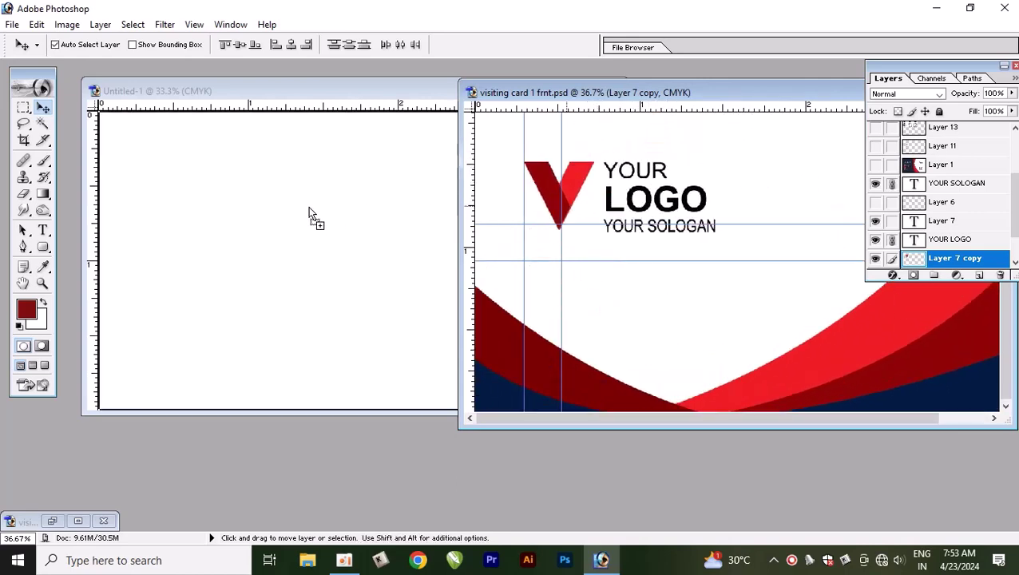
left_click(589, 91)
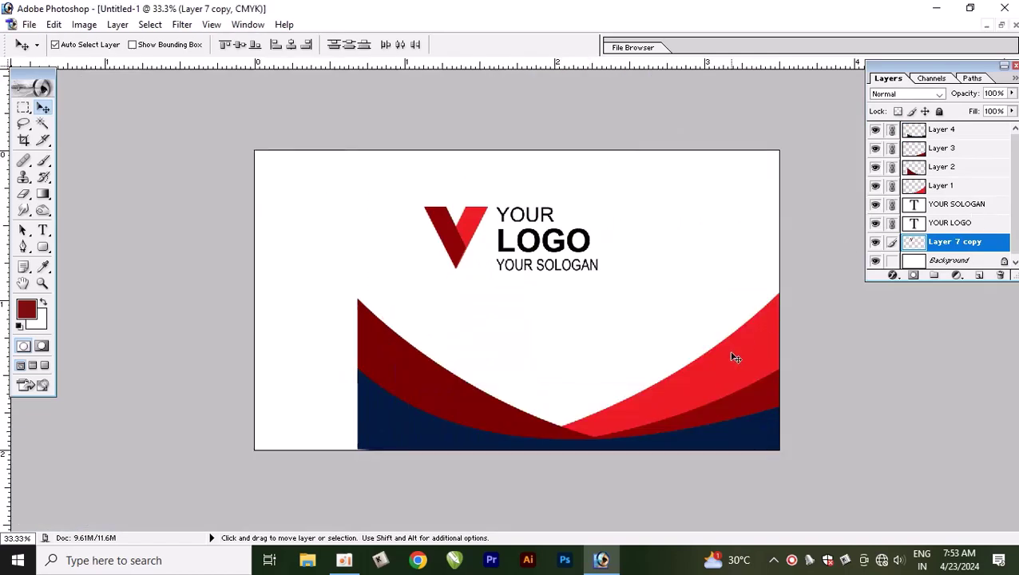
Shift the pasted logo and waves left to span the card, then select Background
left_click_drag(735, 358, 639, 370)
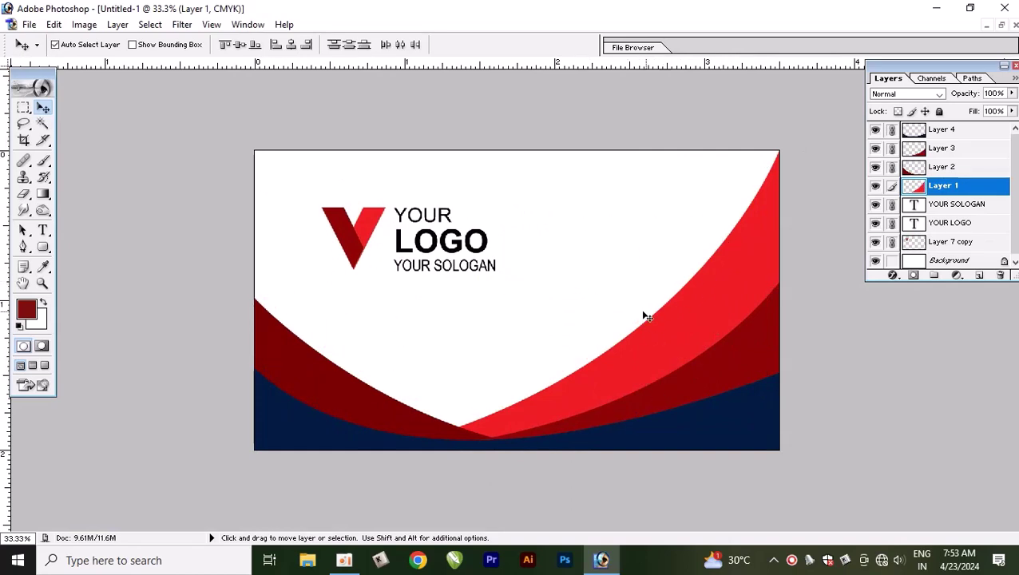
right_click(615, 243)
left_click(649, 250)
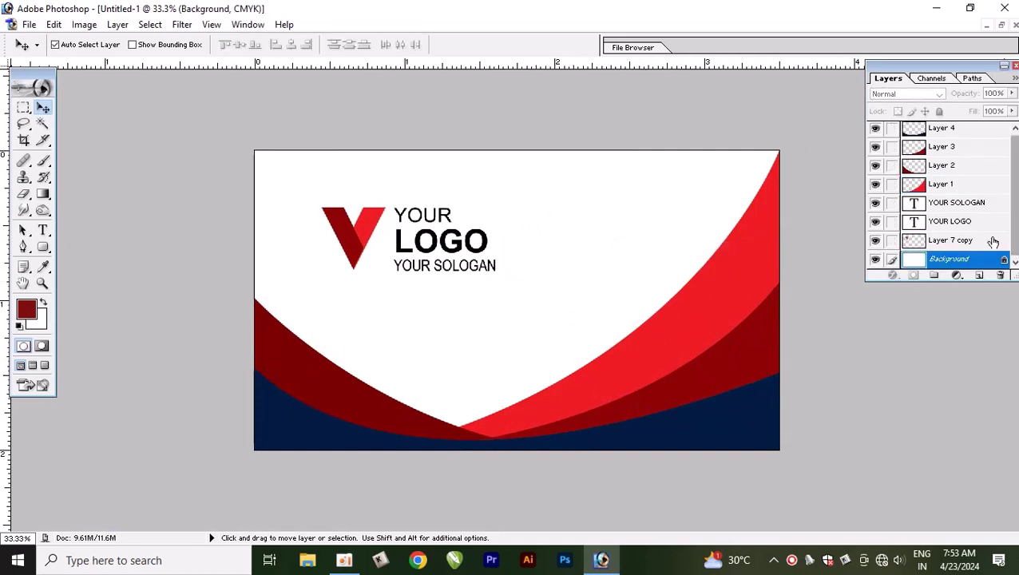
Add a new empty Layer 5 above the Background
key("shift")
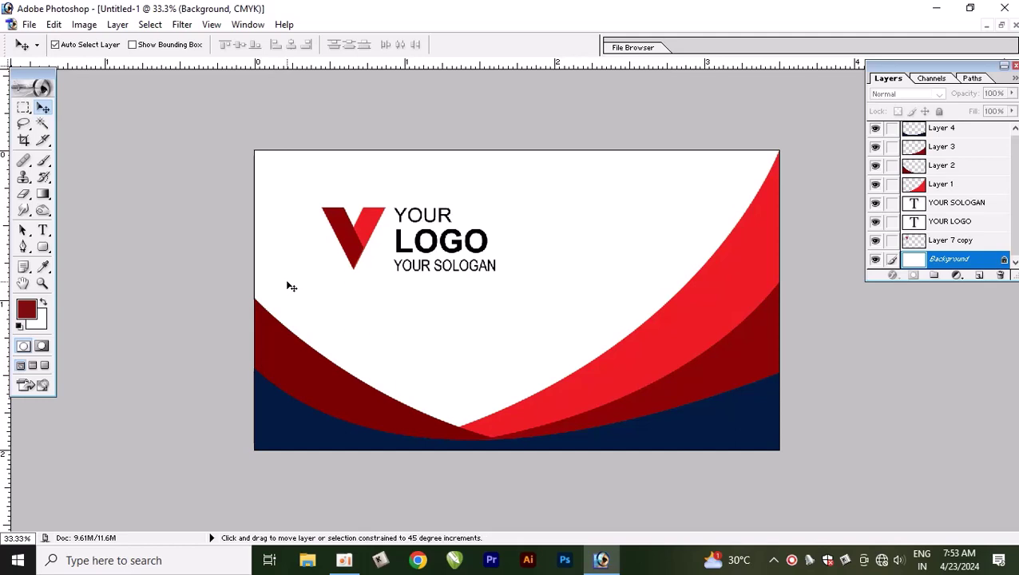
key("ctrl+shift+n")
key("Return")
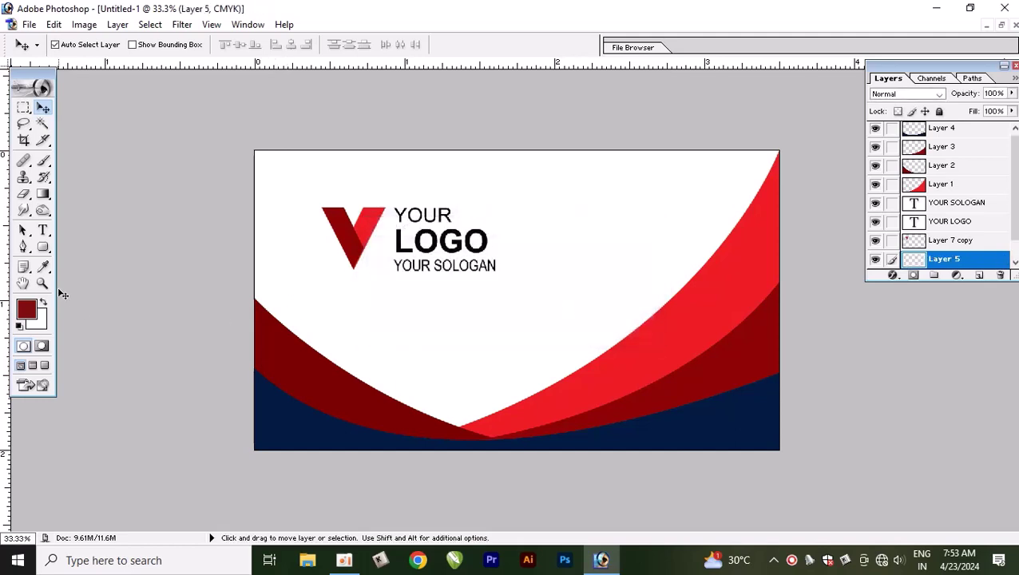
Fill Layer 5 with a very light grey foreground of about F4F4F4
left_click(43, 266)
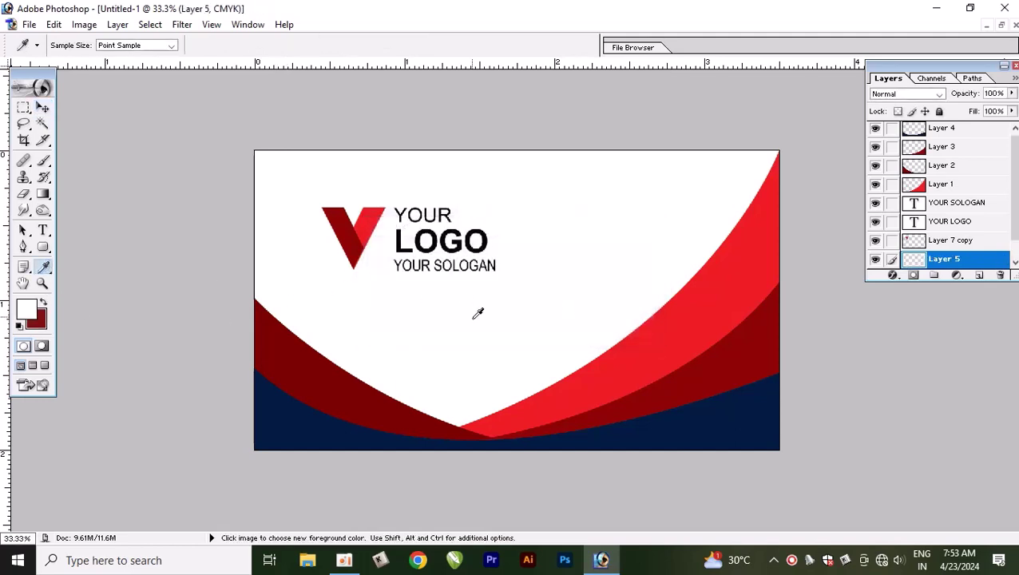
left_click(43, 302)
left_click(28, 307)
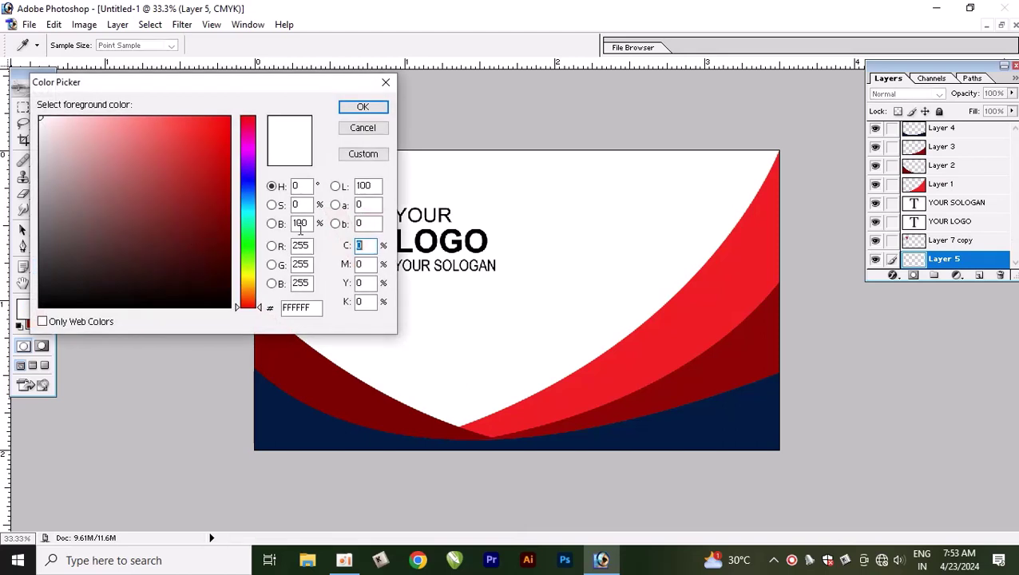
left_click(38, 134)
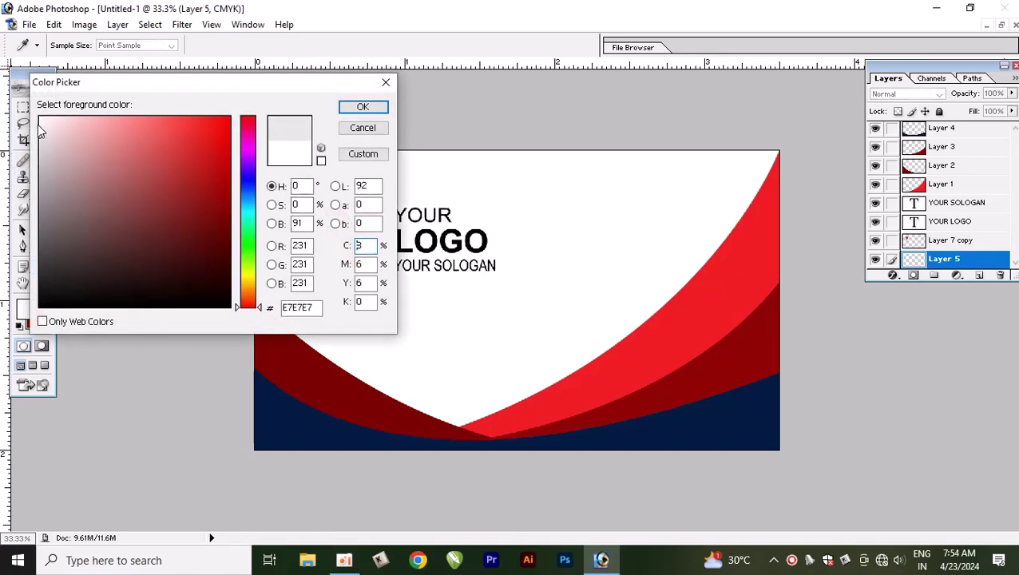
left_click(38, 125)
left_click(361, 107)
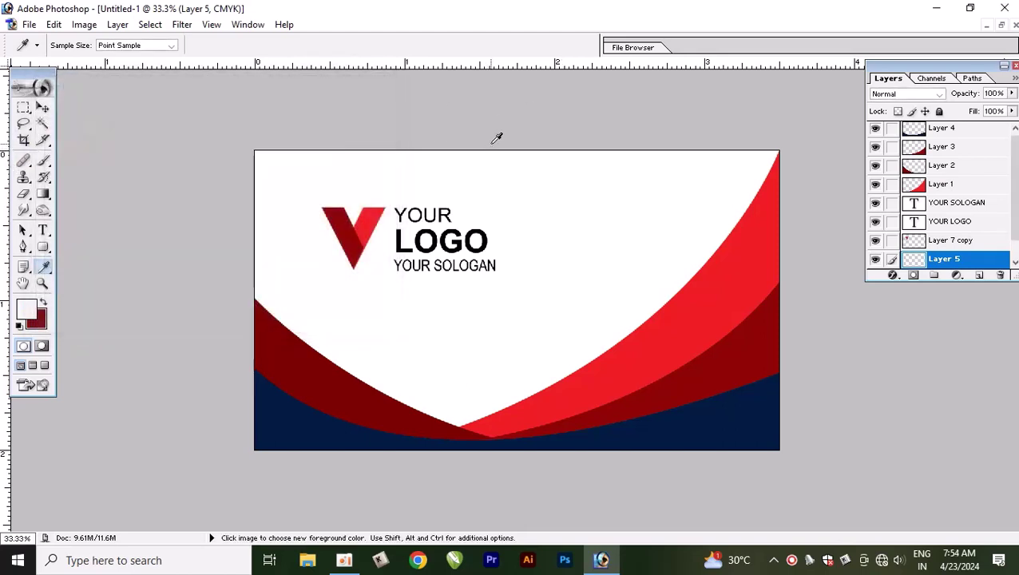
key("ctrl")
key("alt+BackSpace")
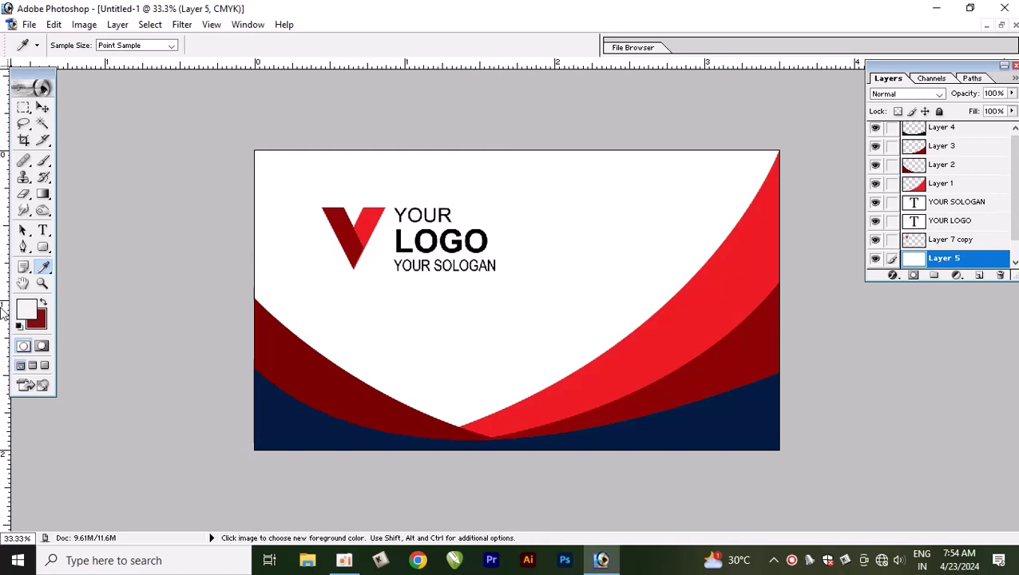
Refill Layer 5 with the slightly darker grey ECEBEB and return to the Move tool
left_click(26, 311)
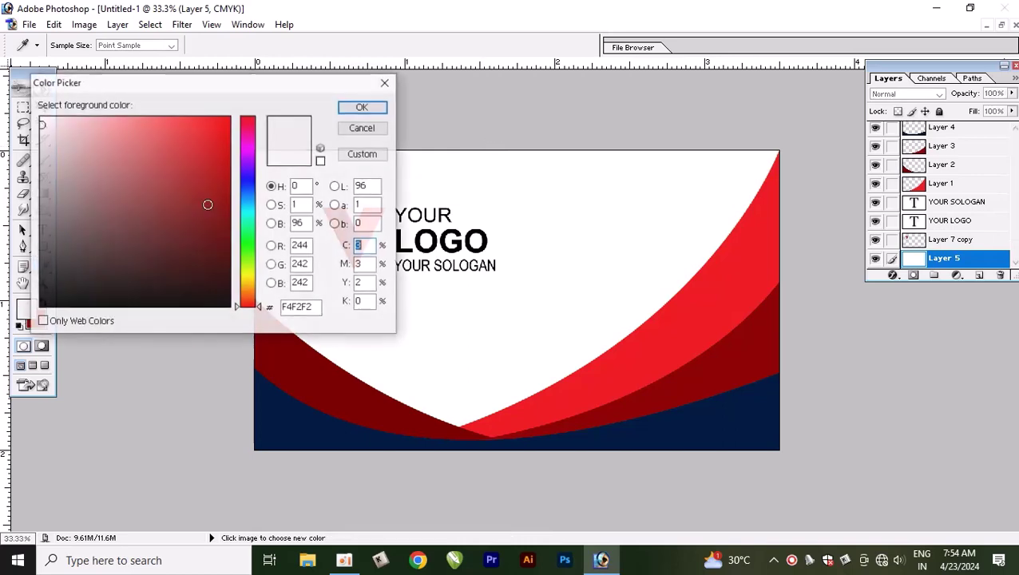
left_click(41, 130)
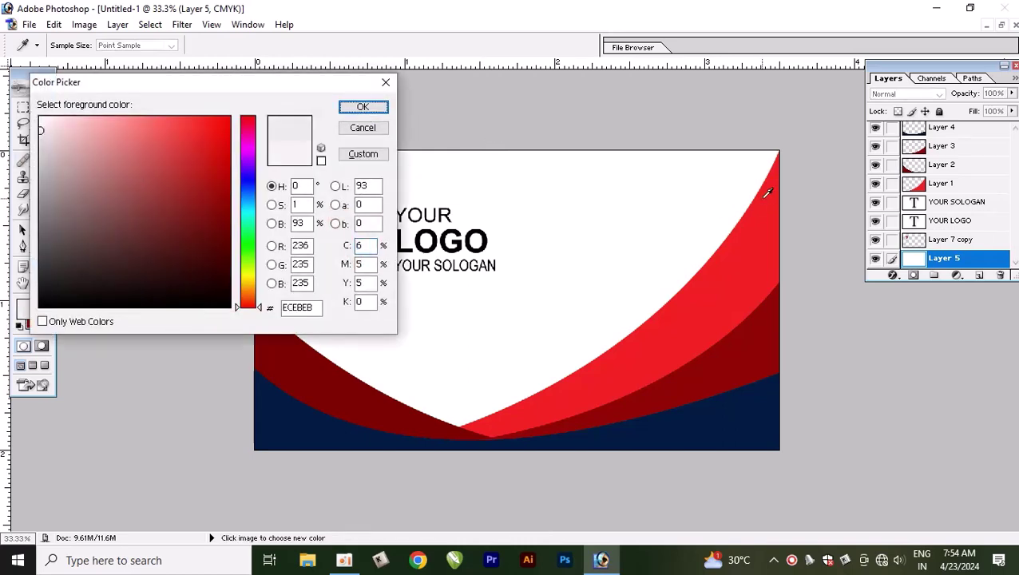
key("Return")
key("alt+BackSpace")
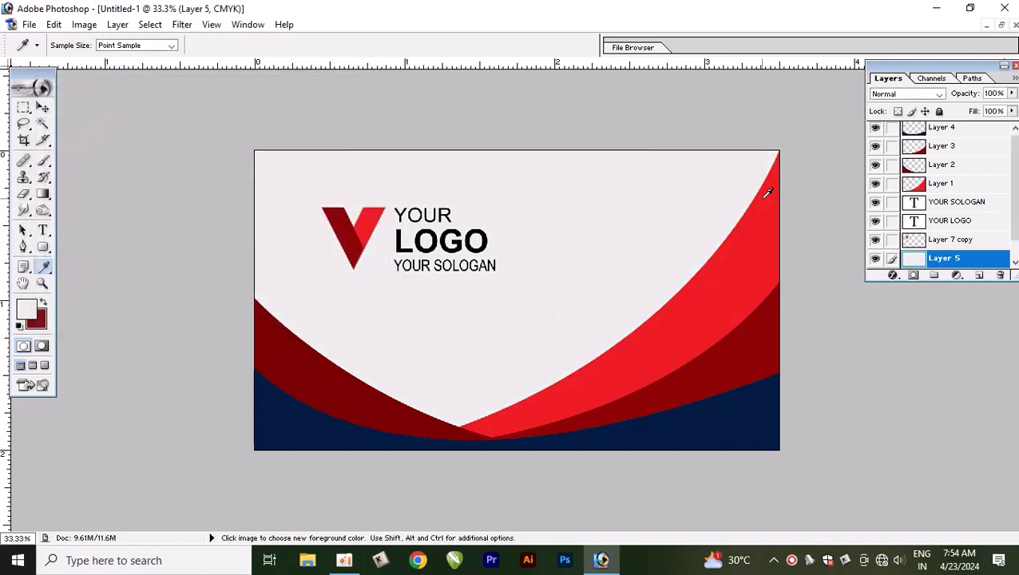
key("v")
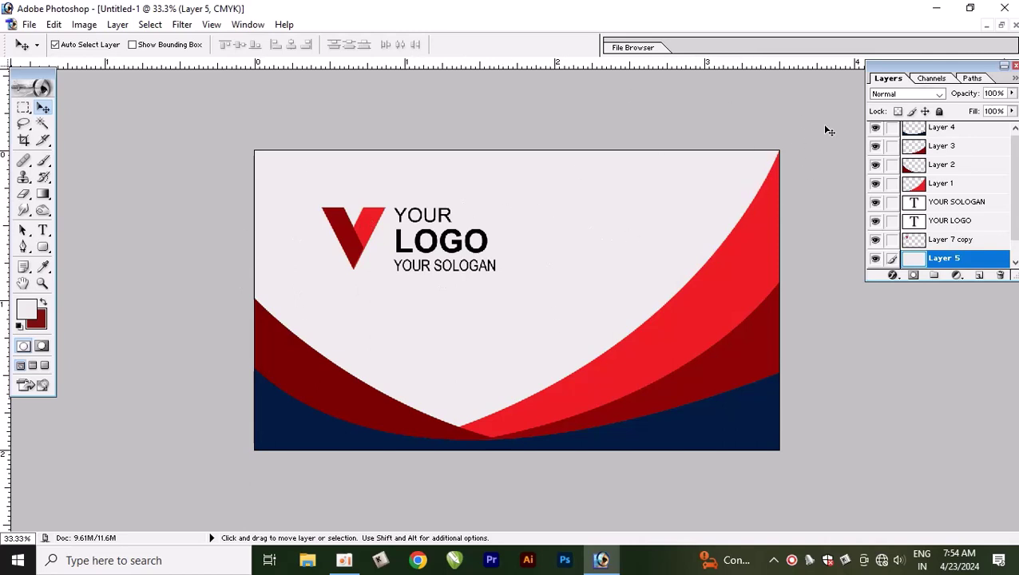
Enlarge the card document and open the Layer Style dialog for Layer 5
left_click(1001, 26)
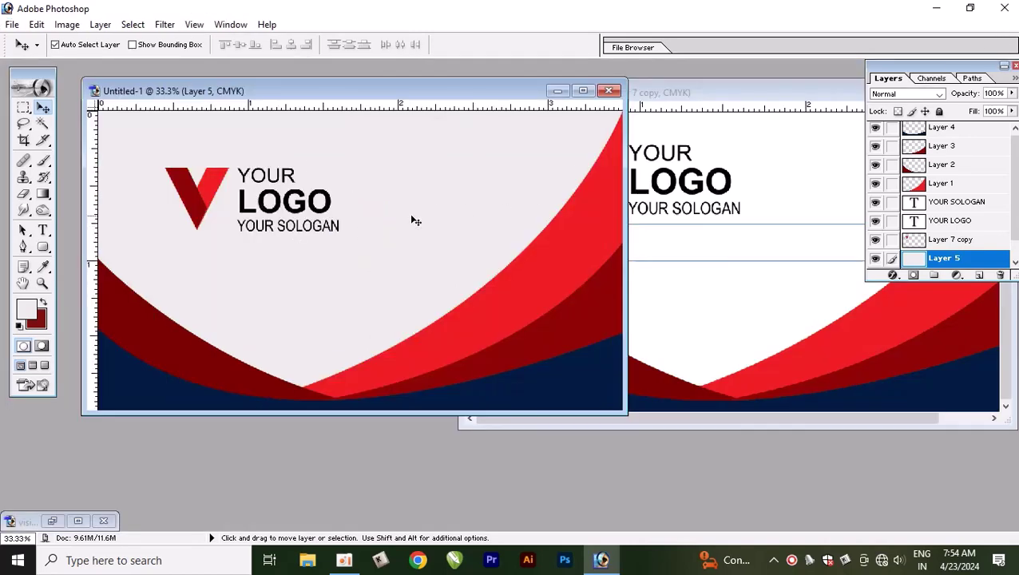
left_click(583, 90)
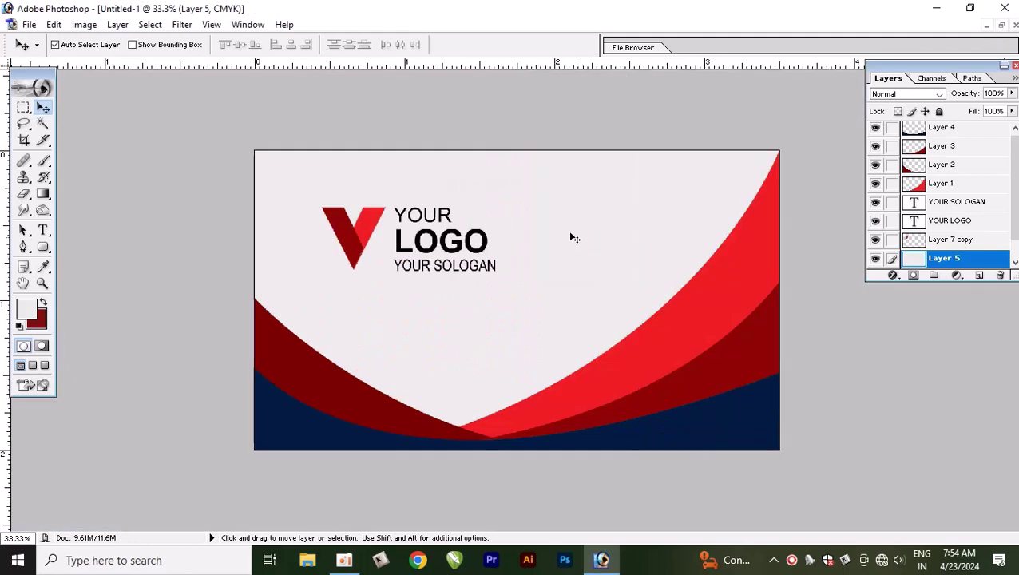
left_click(182, 24)
mouse_move(206, 266)
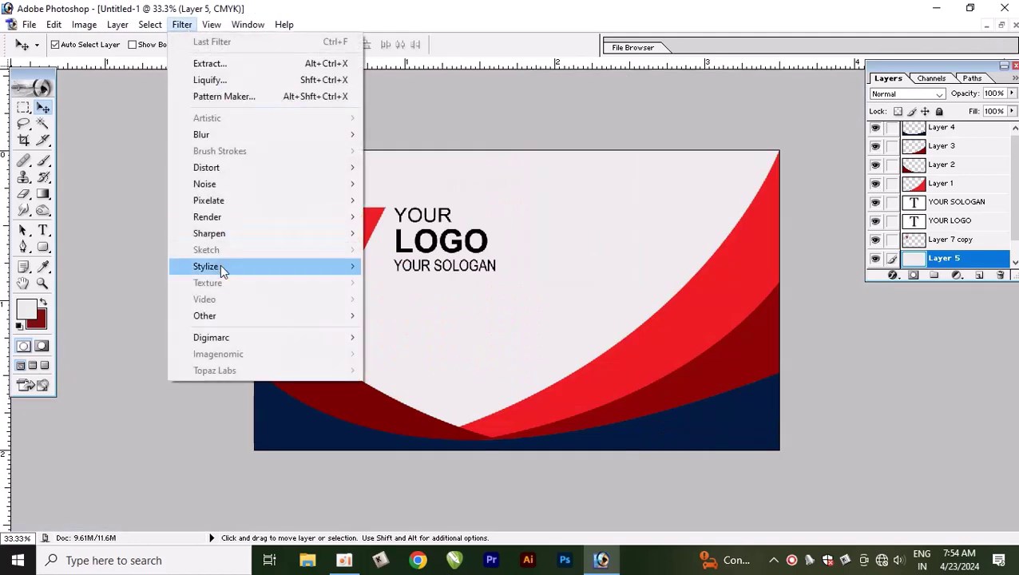
left_click(558, 226)
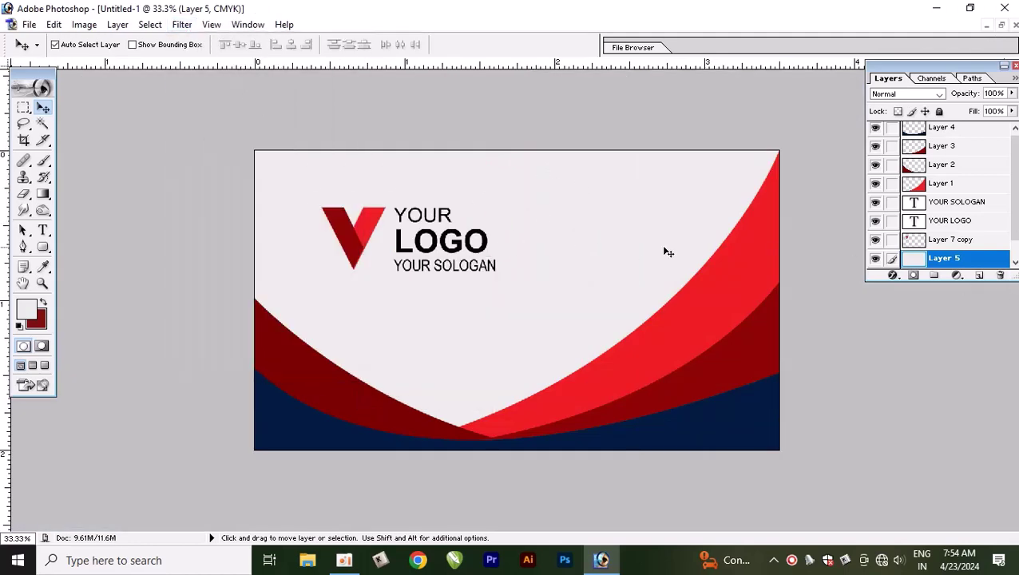
right_click(563, 219)
left_click(575, 226)
double_click(936, 264)
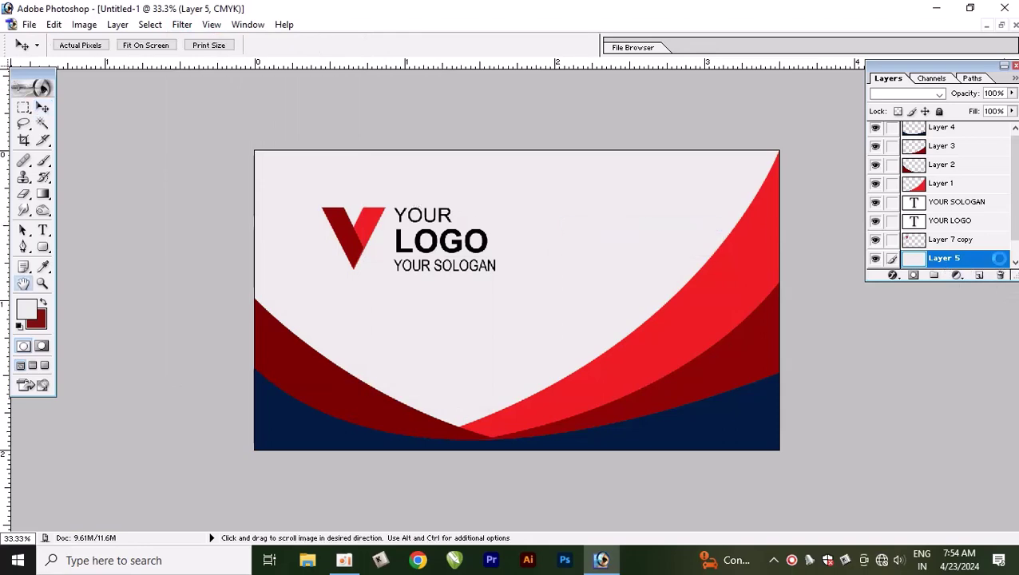
Apply Bevel and Emboss with a smooth, fine texture pattern to Layer 5
left_click(512, 357)
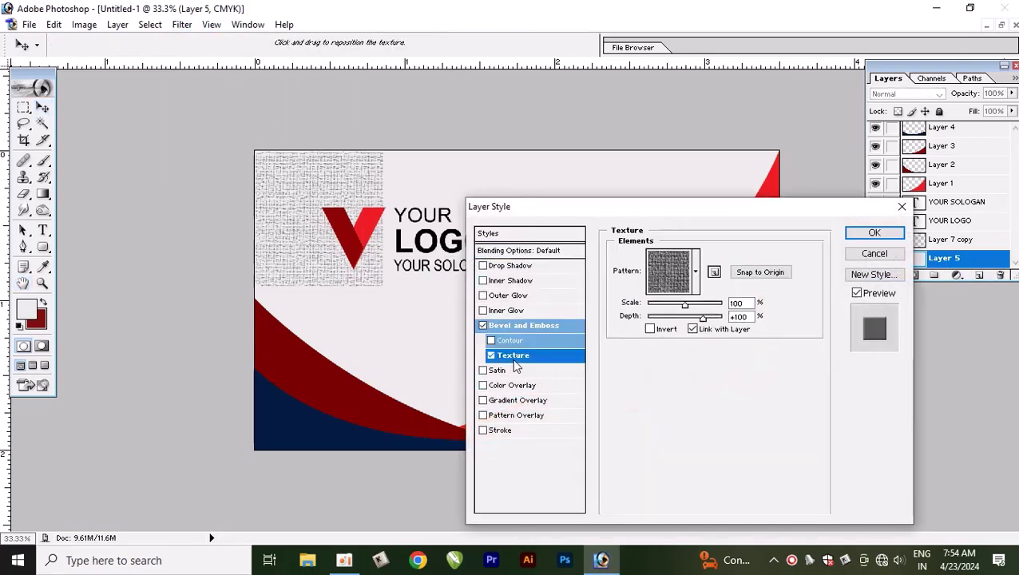
left_click(695, 273)
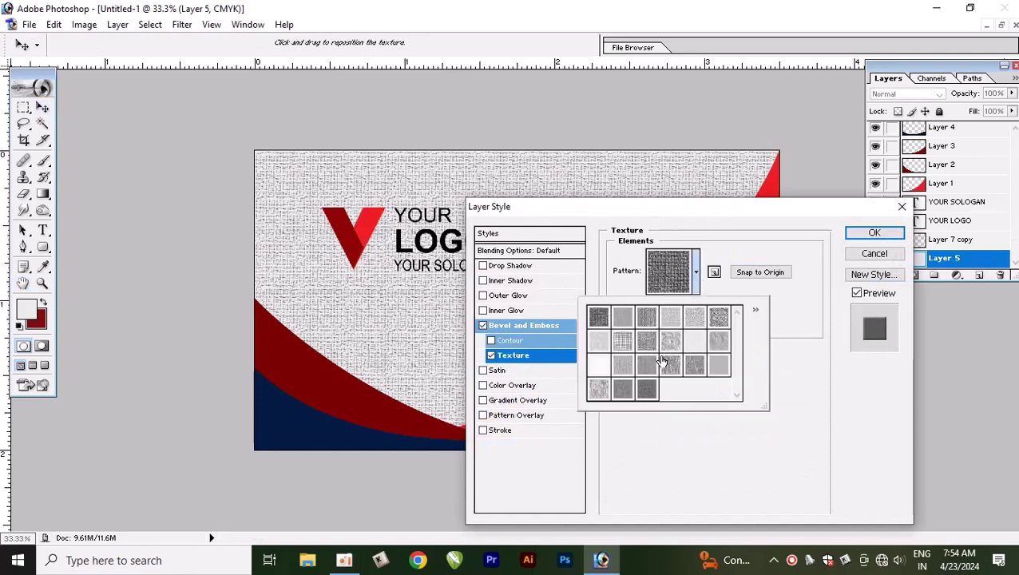
left_click(694, 342)
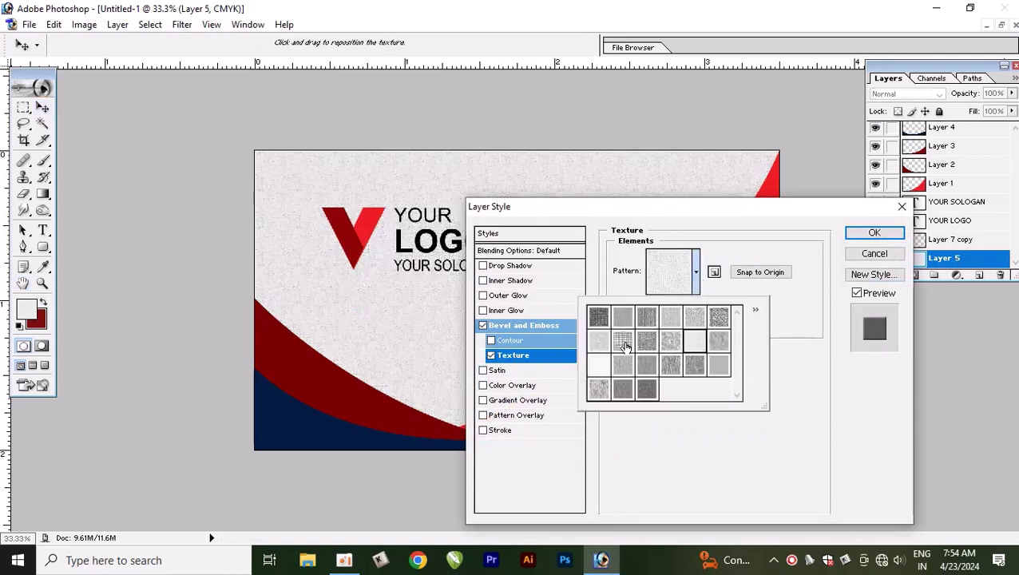
left_click(596, 370)
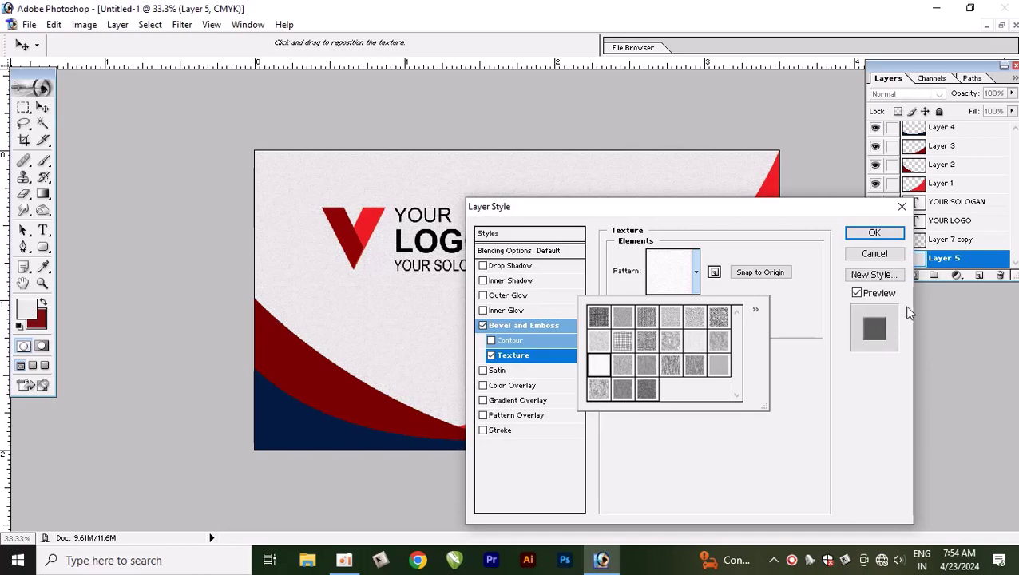
left_click(874, 234)
left_click(874, 232)
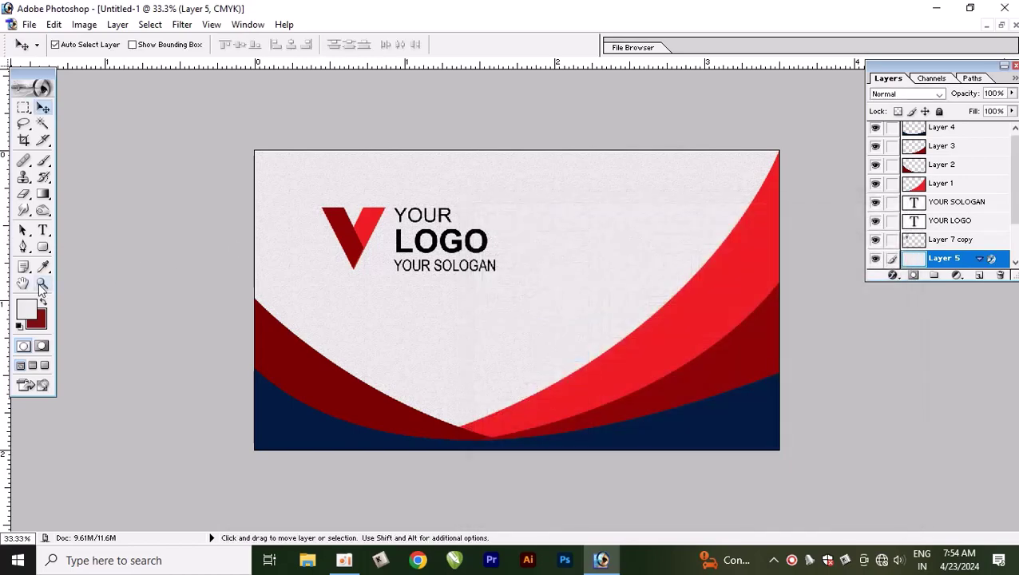
Zoom in to inspect the texture at full size, then zoom back out and float the window
left_click(42, 284)
left_click(349, 303)
left_click(348, 303)
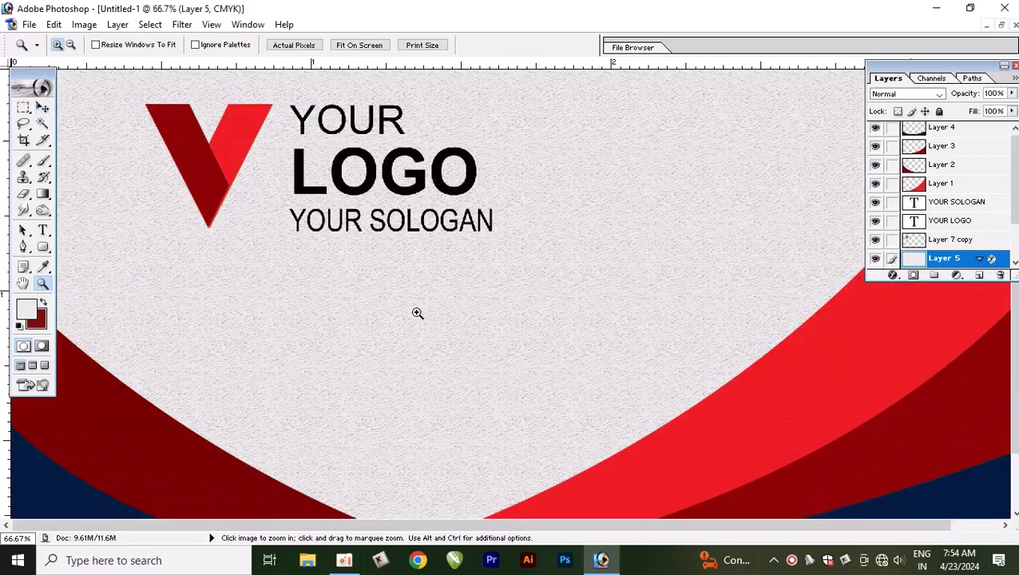
left_click(499, 340)
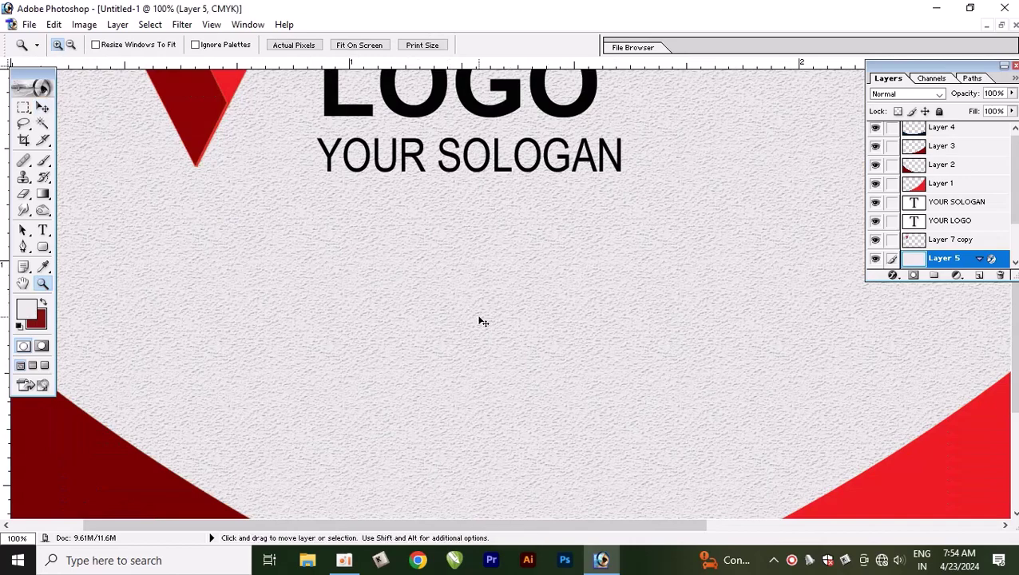
key("ctrl+0")
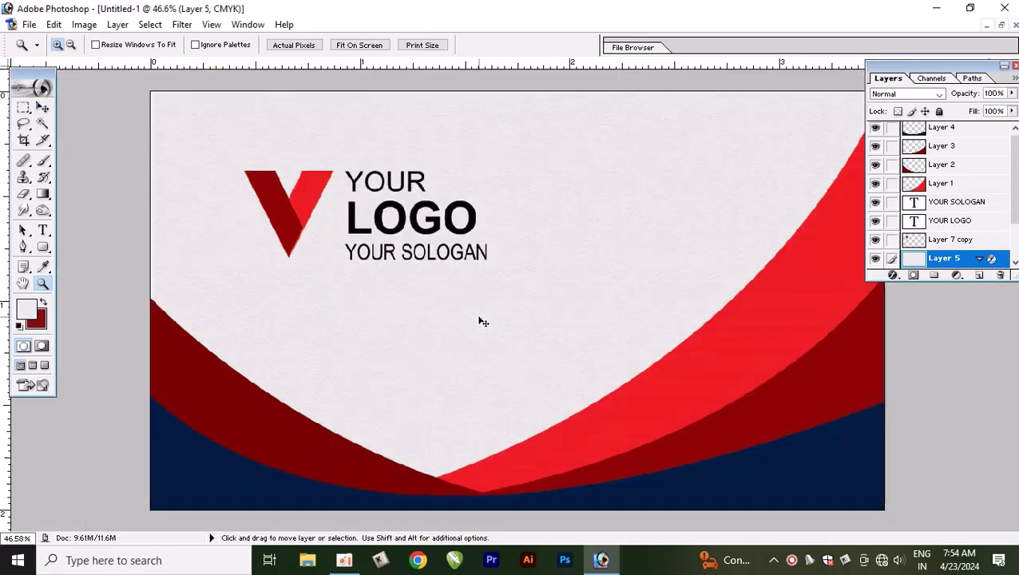
key("ctrl+minus")
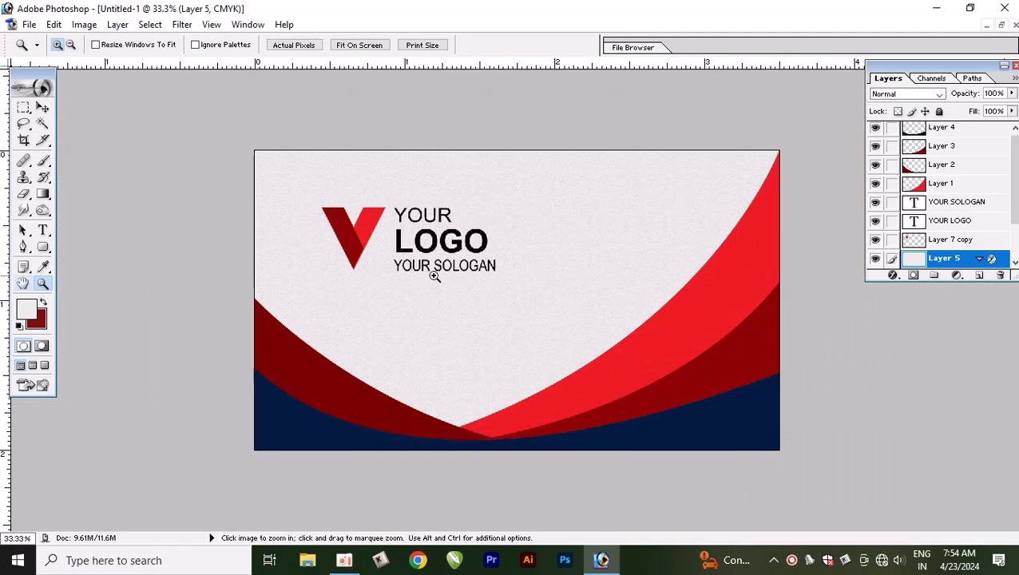
left_click(1002, 25)
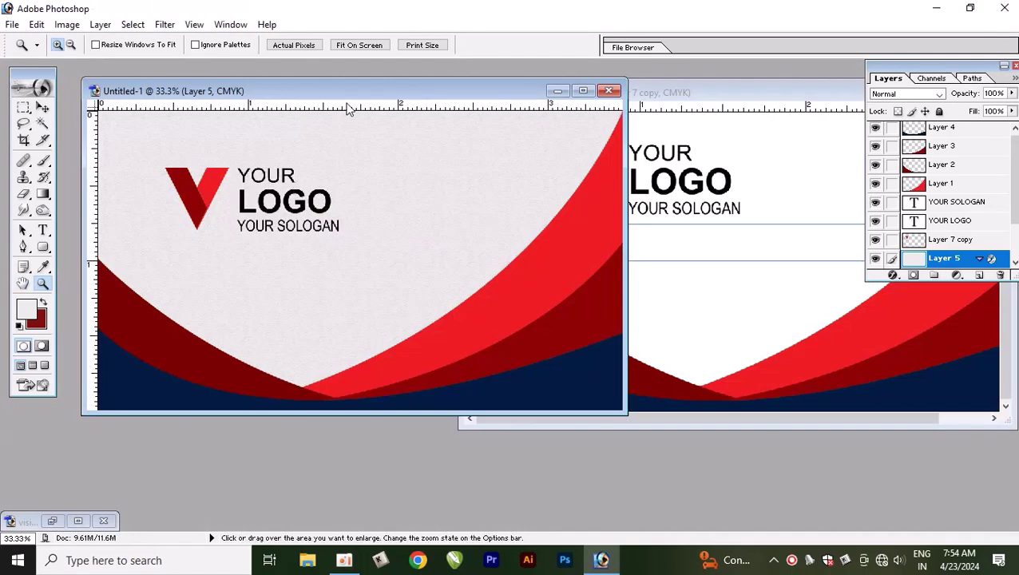
Duplicate the card image as a new document named 'back'
right_click(379, 89)
left_click(423, 94)
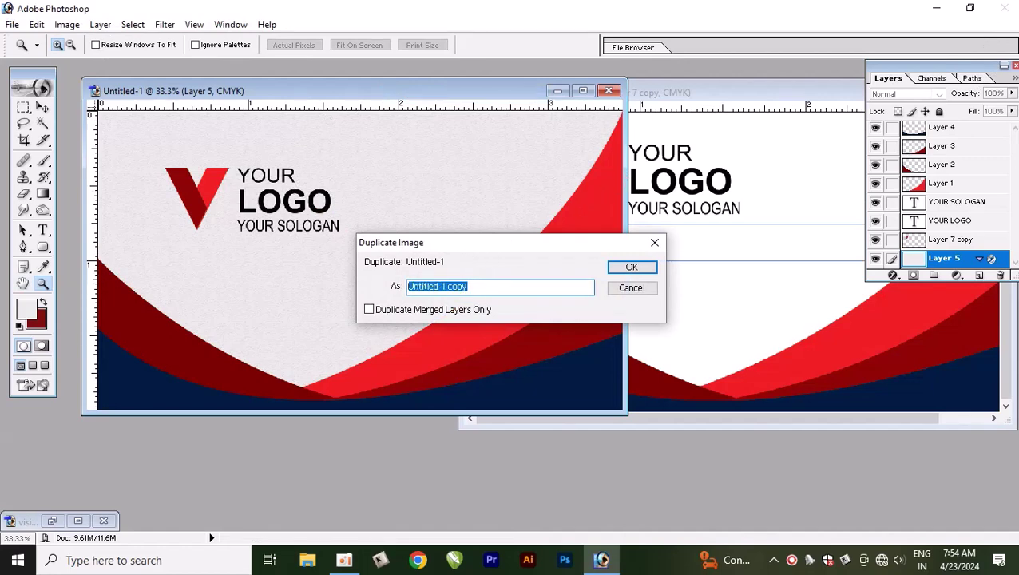
type("back")
key("Return")
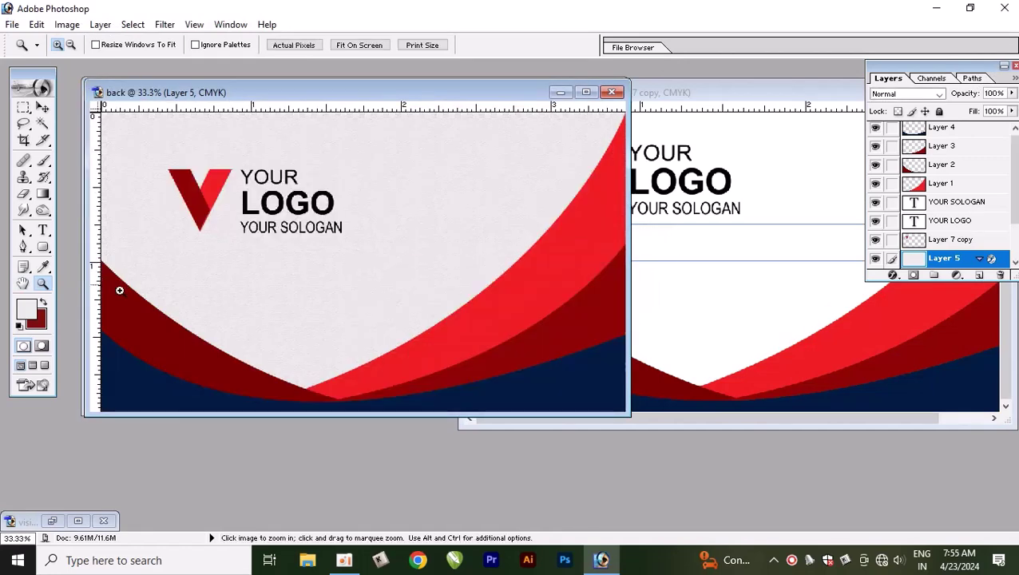
Close the front card and Untitled-1 documents without saving changes
left_click(710, 331)
left_click_drag(700, 98, 339, 108)
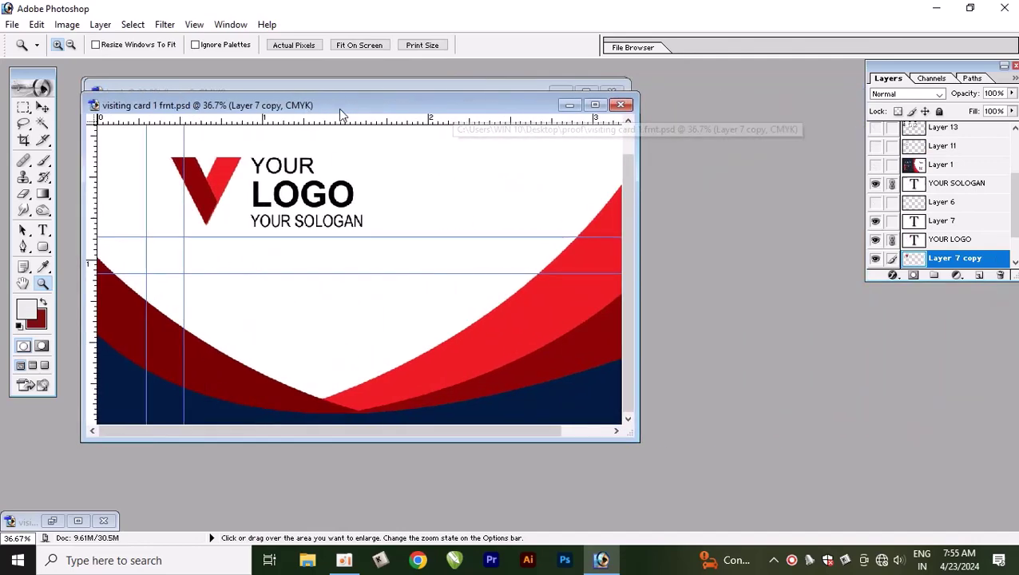
left_click(620, 105)
left_click(516, 220)
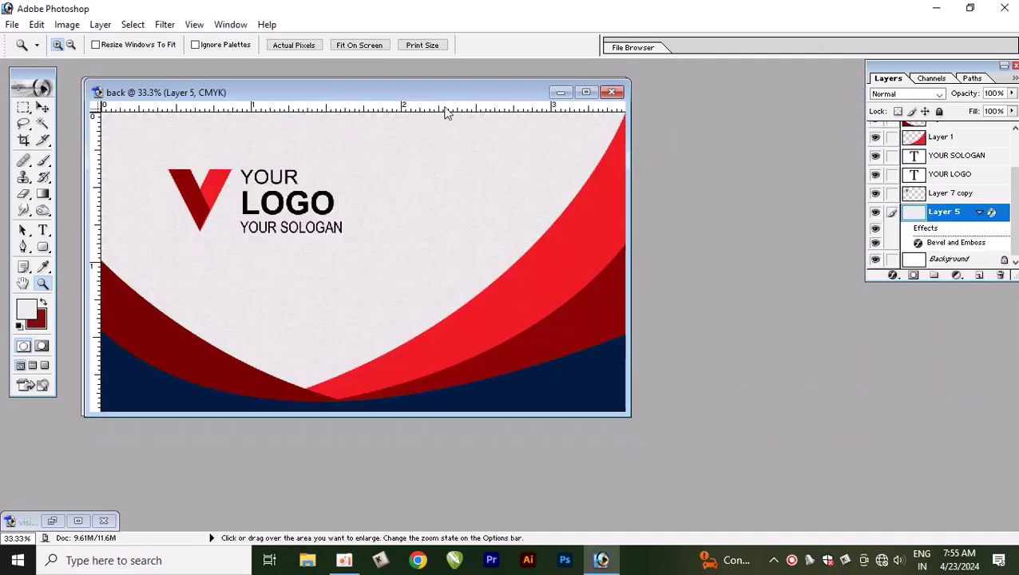
left_click_drag(360, 91, 481, 162)
left_click(503, 131)
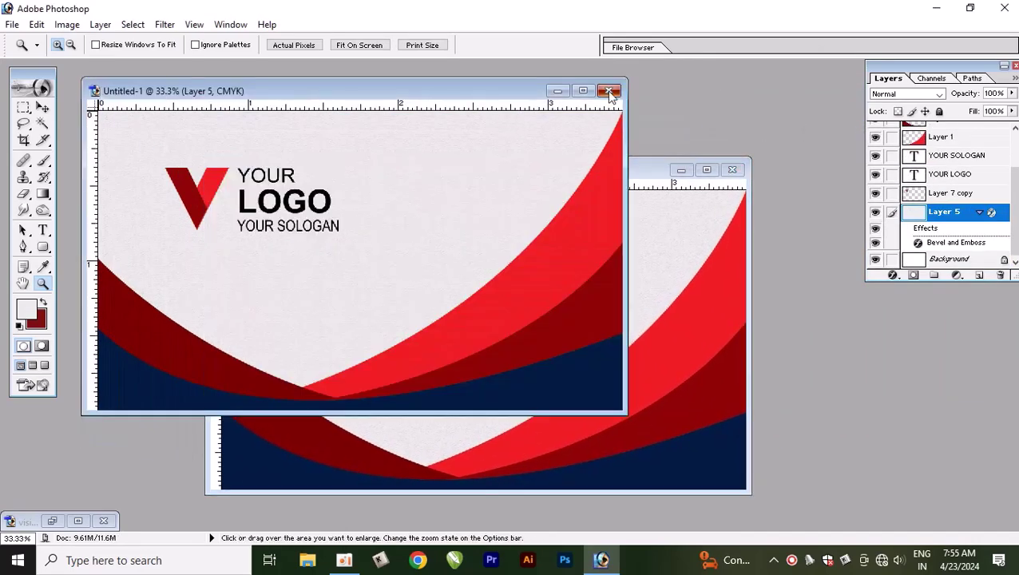
left_click(608, 90)
key("Return")
Maximize the back document and zoom it to 25%
left_click(518, 333)
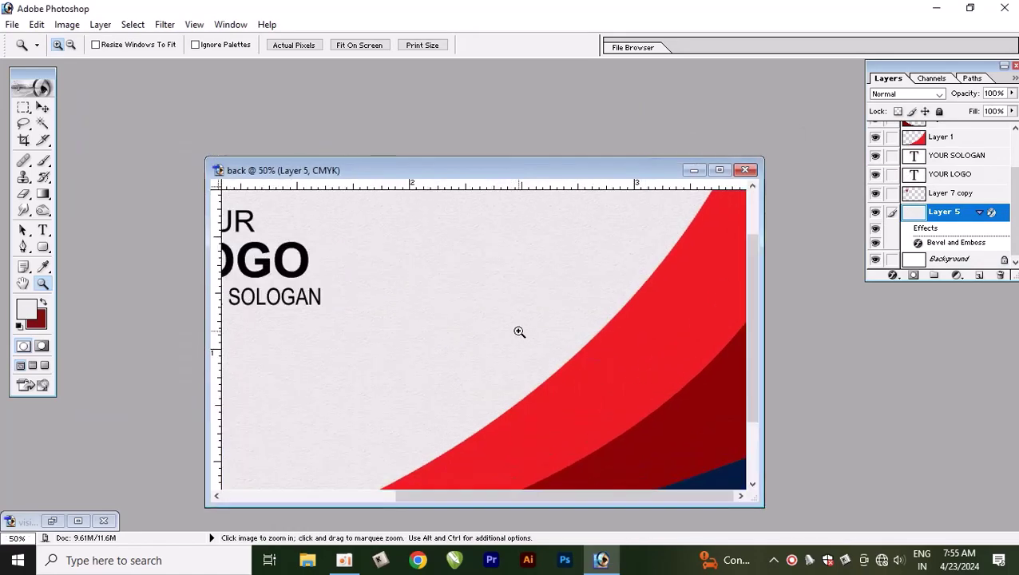
left_click(719, 170)
key("ctrl+0")
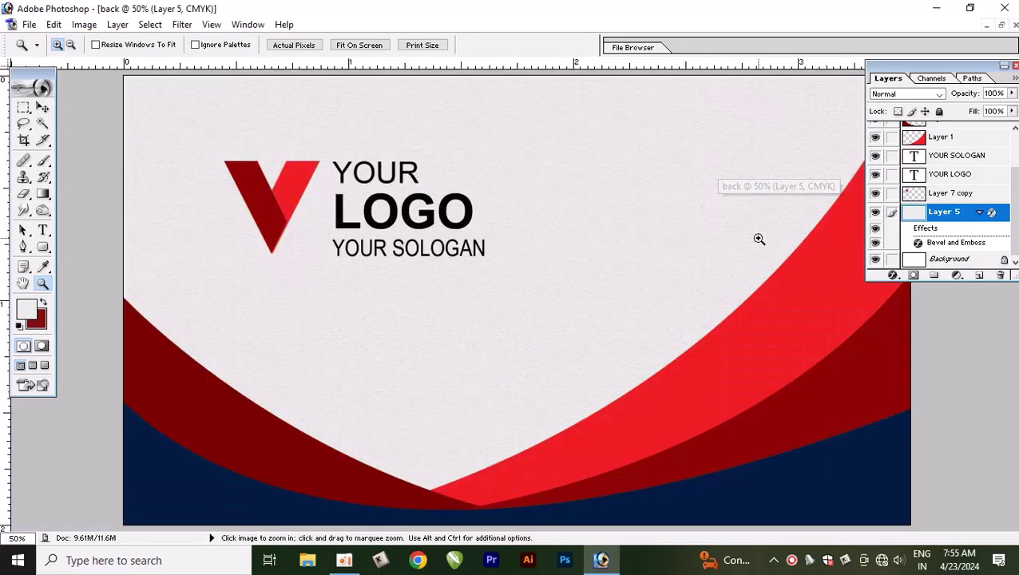
key("ctrl+minus")
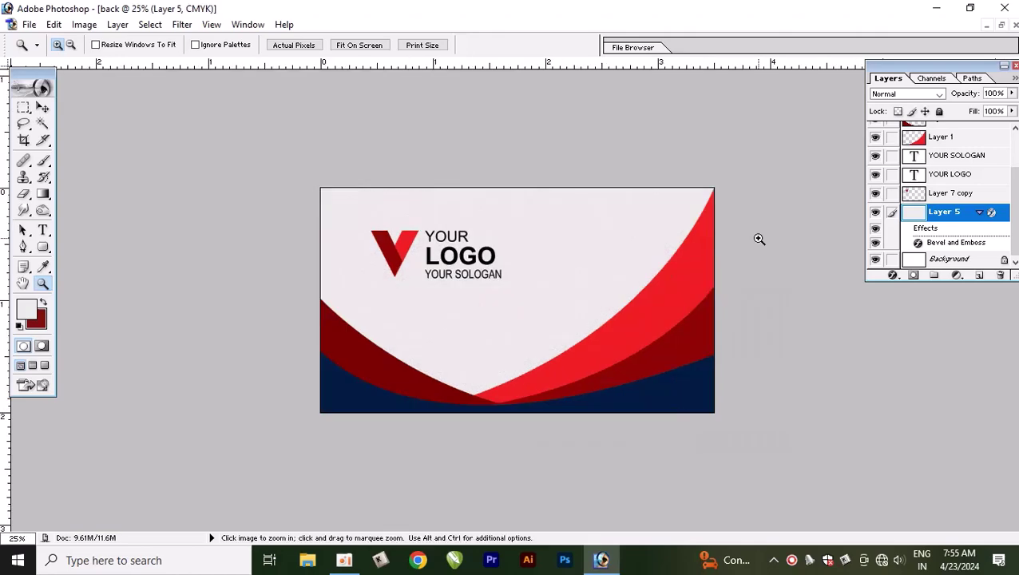
Merge the visible design layers into Layer 3 and hide it
key("v")
left_click(607, 375)
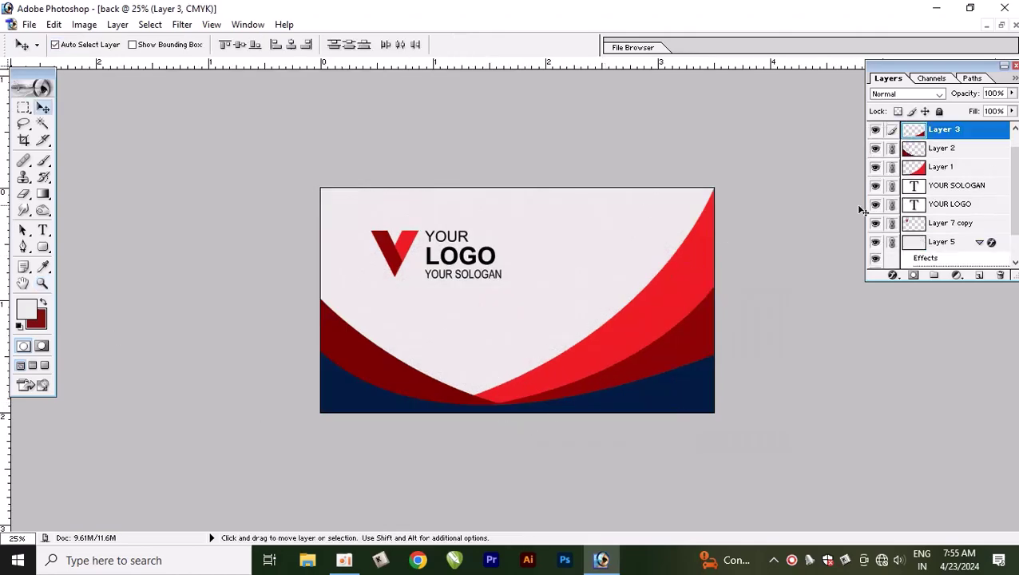
key("ctrl+shift+e")
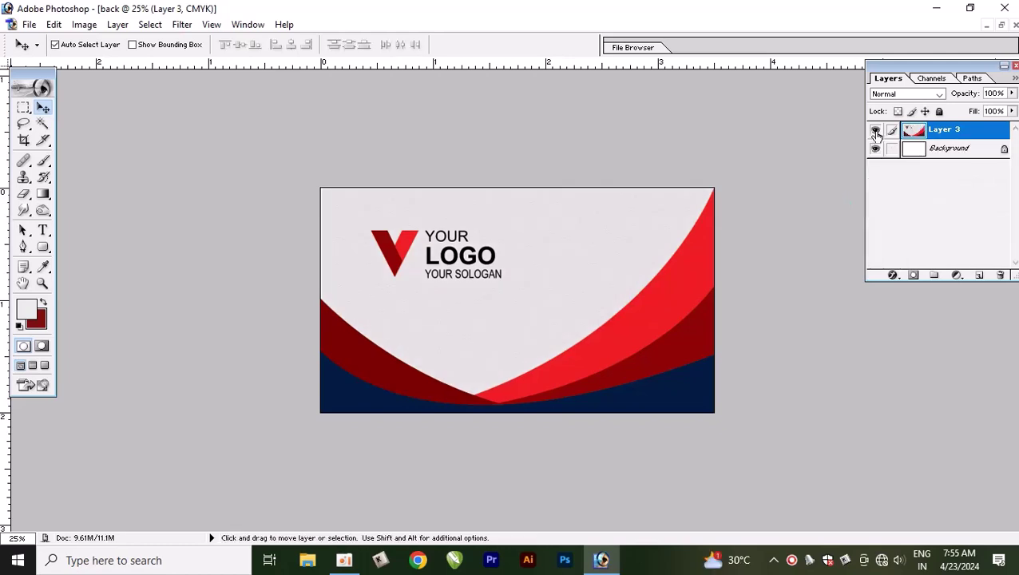
left_click(876, 130)
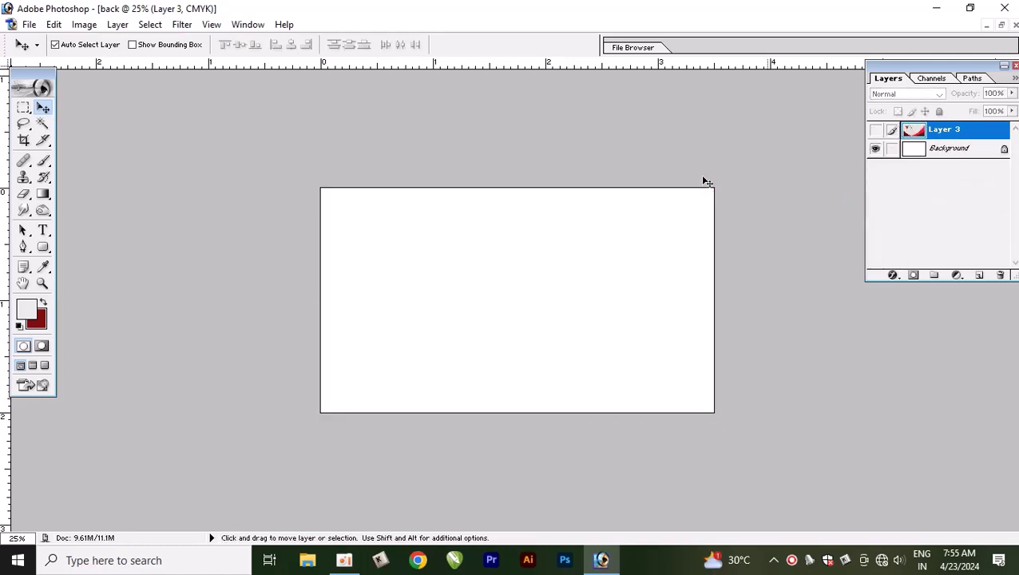
scroll(468, 317, "up", 2)
scroll(491, 328, "up", 1)
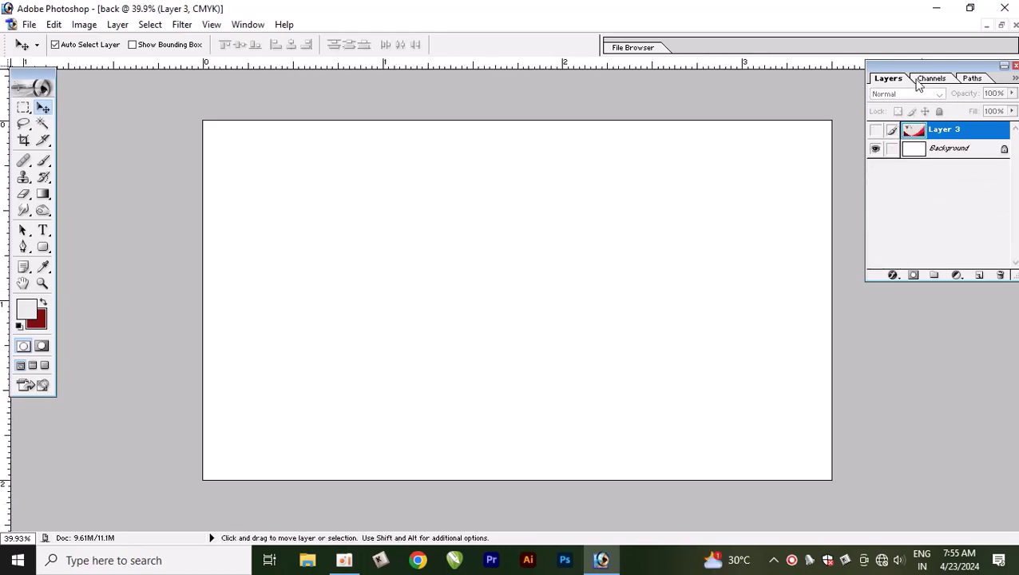
Bring up and enlarge visiting card back 1.psd
left_click(1003, 24)
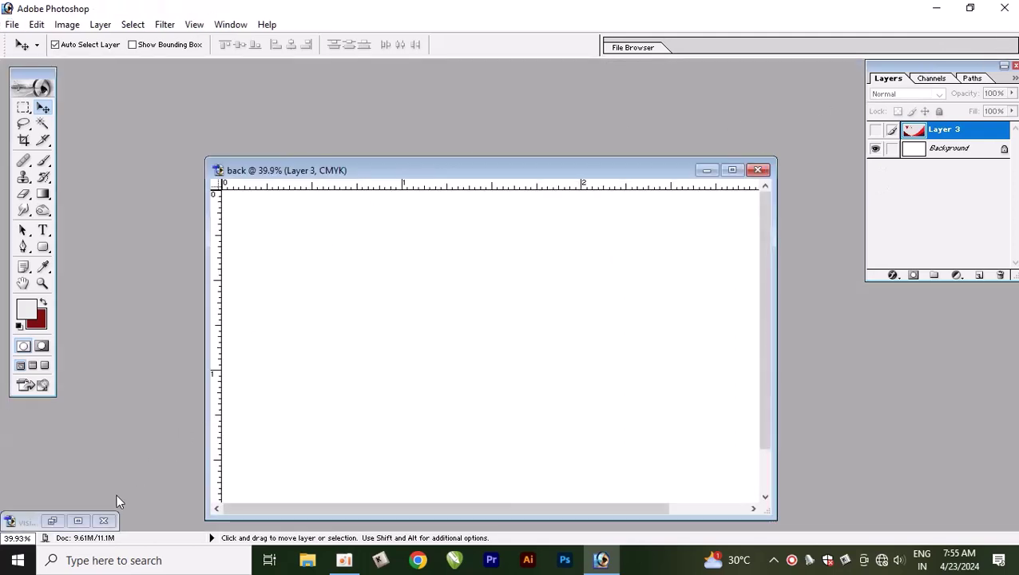
left_click(78, 521)
left_click(581, 198)
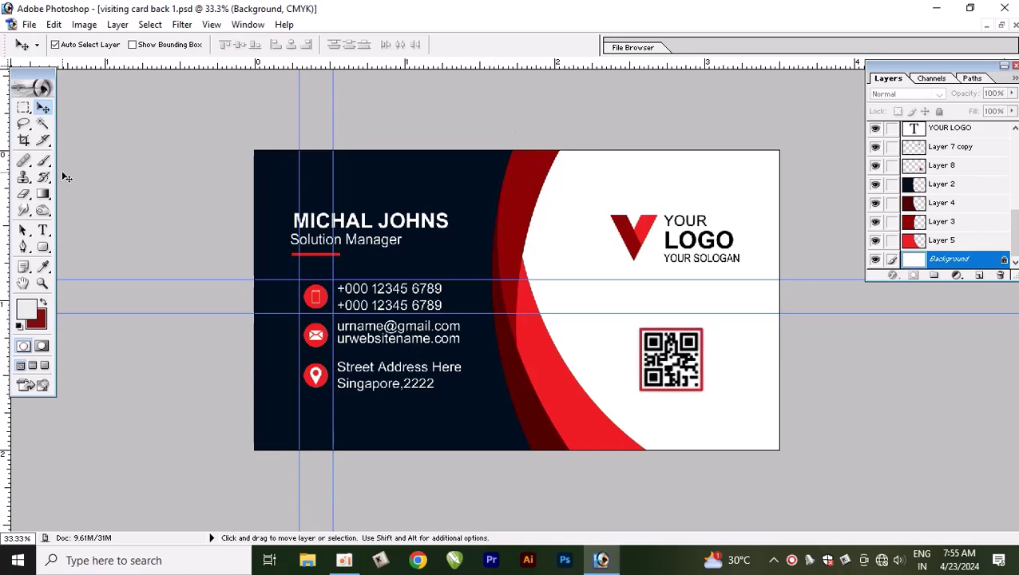
Draw a closed curved Pen path around the card's left side and load it as a selection
left_click(24, 247)
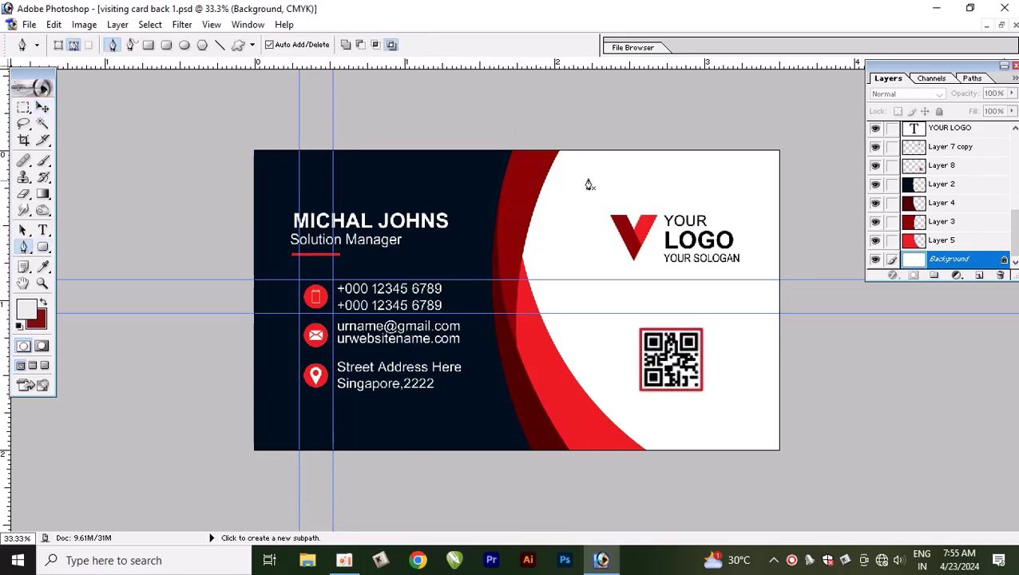
left_click(601, 463)
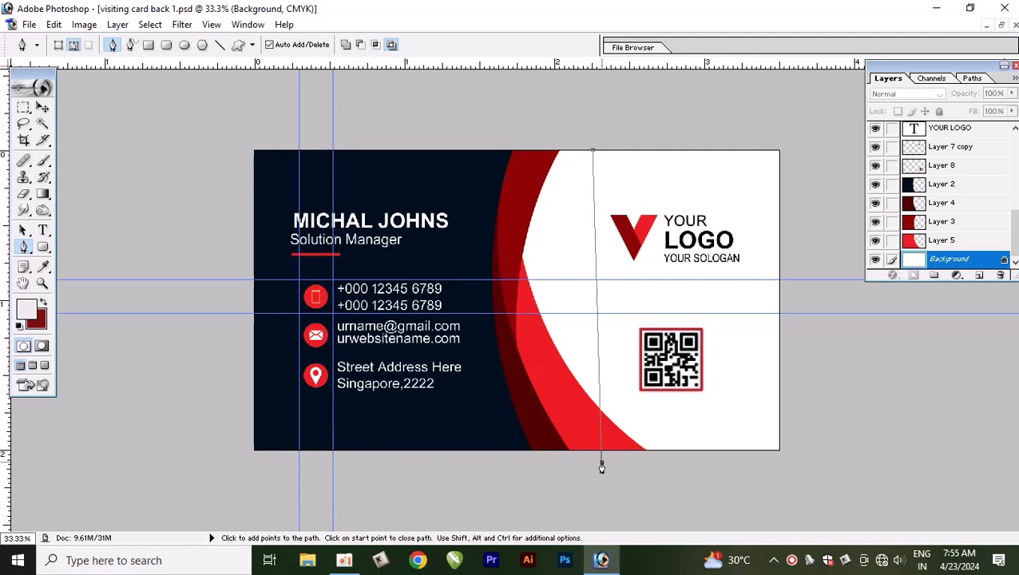
left_click_drag(601, 463, 613, 478)
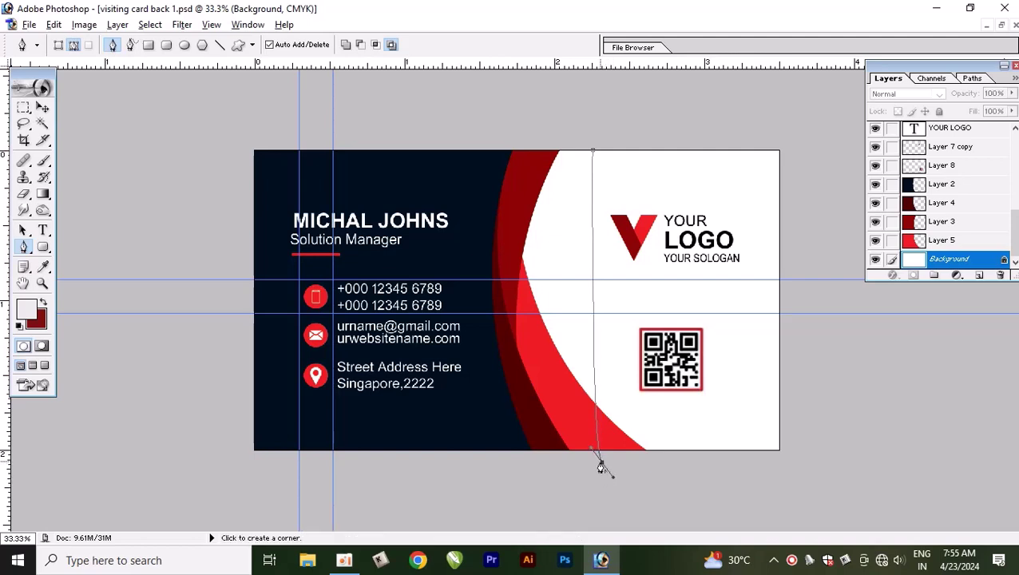
mouse_move(601, 461)
left_mouse_down()
mouse_move(543, 395)
mouse_move(506, 300)
mouse_move(573, 492)
left_mouse_up()
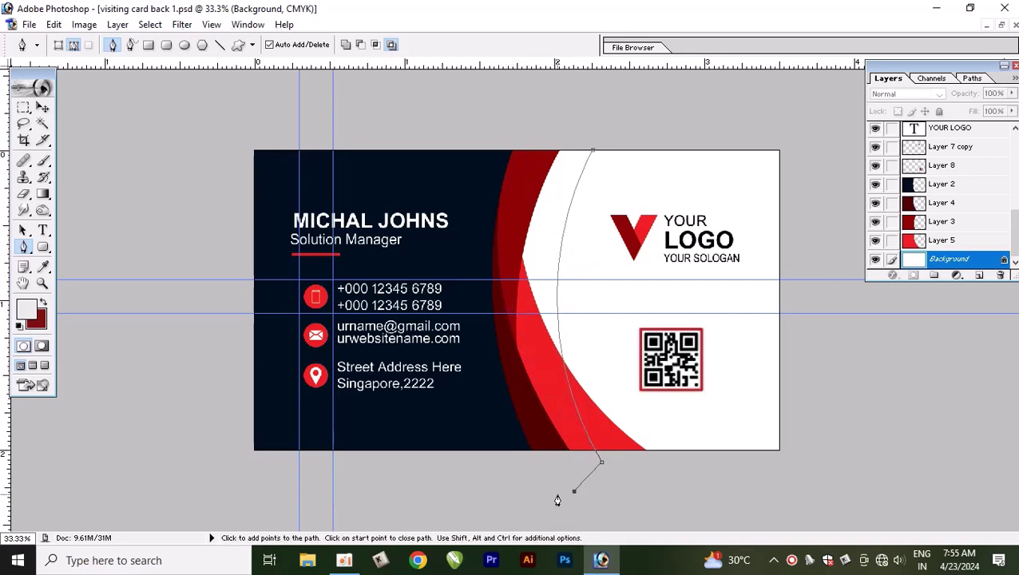
left_click(182, 454)
left_click(237, 129)
left_click(455, 118)
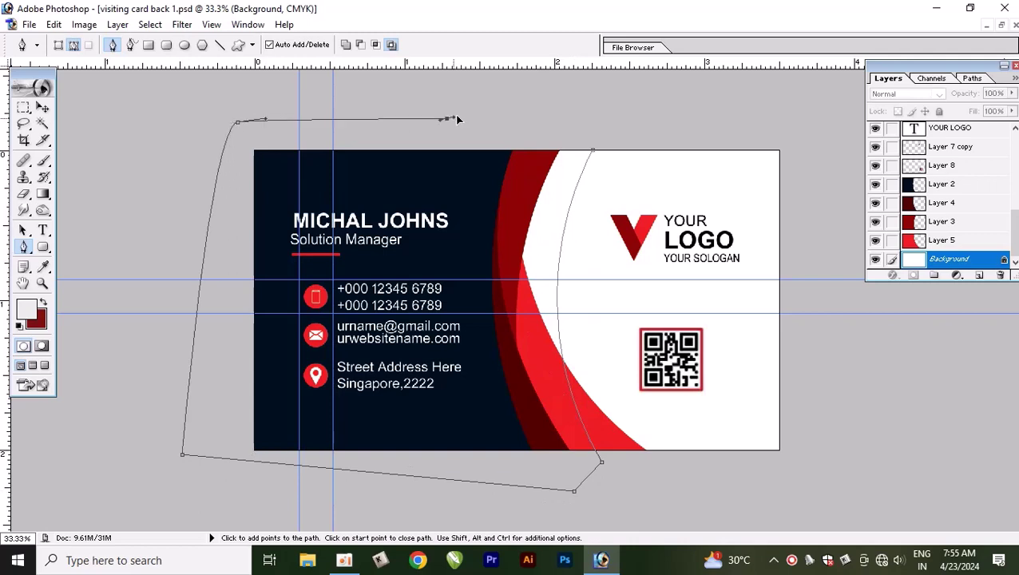
left_click(563, 97)
key("ctrl+Return")
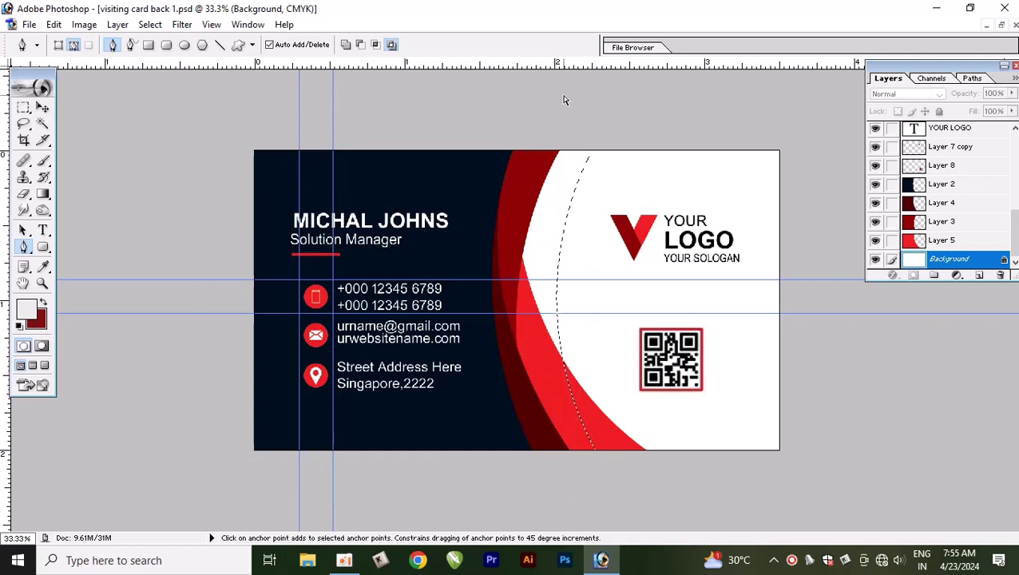
Fill the selection with dark red on a new Layer 16, deselect, and shift it up
key("ctrl+shift+n")
key("Return")
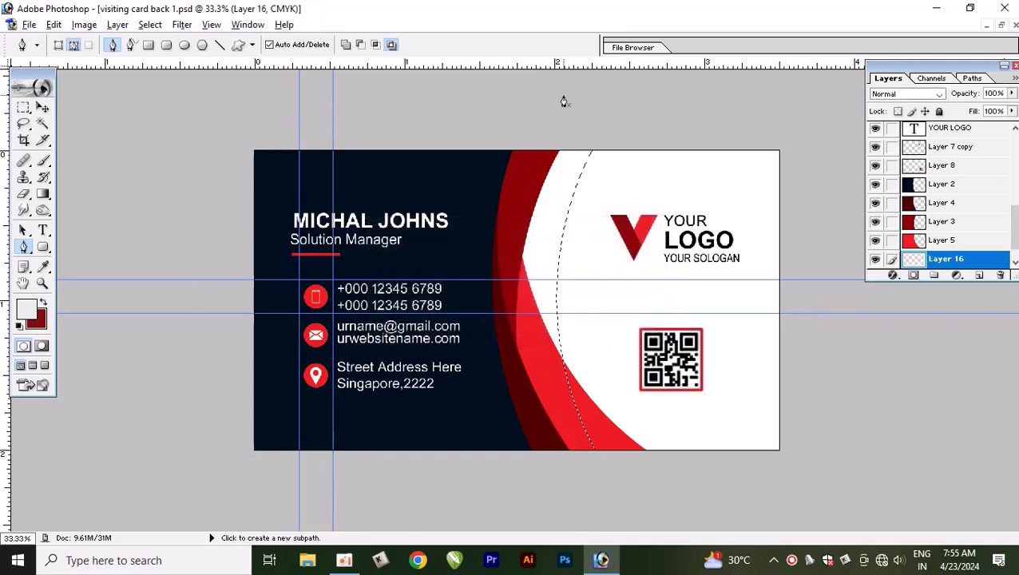
key("alt+BackSpace")
key("ctrl+d")
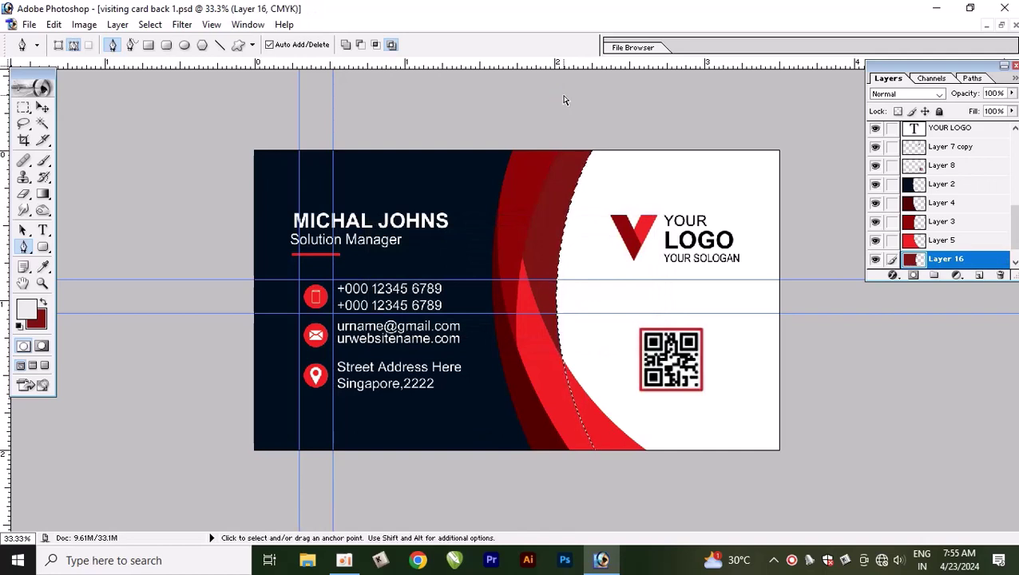
key("v")
mouse_move(530, 250)
left_mouse_down()
mouse_move(629, 169)
mouse_move(677, 210)
mouse_move(489, 277)
mouse_move(523, 215)
left_mouse_up()
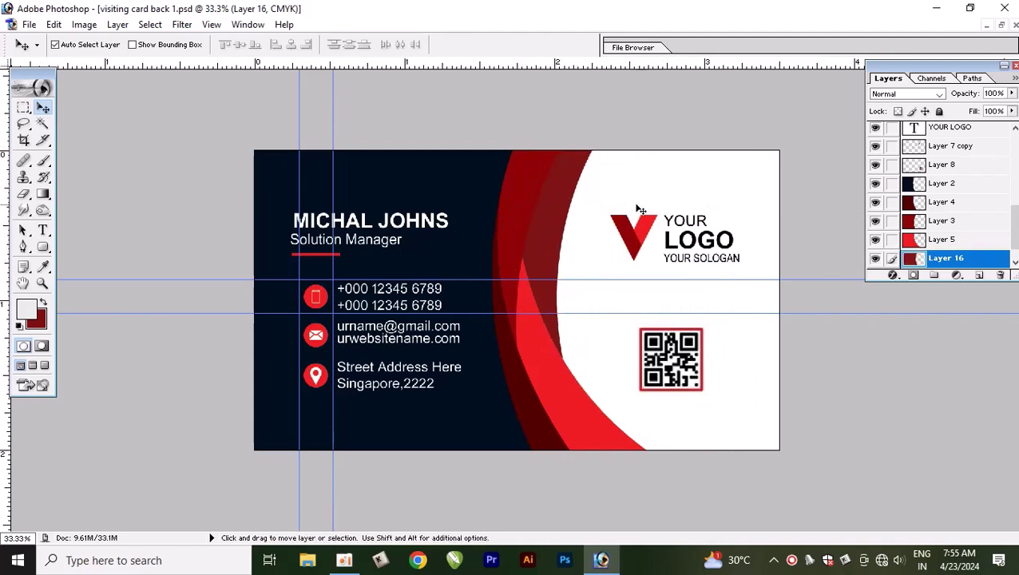
left_click(42, 283)
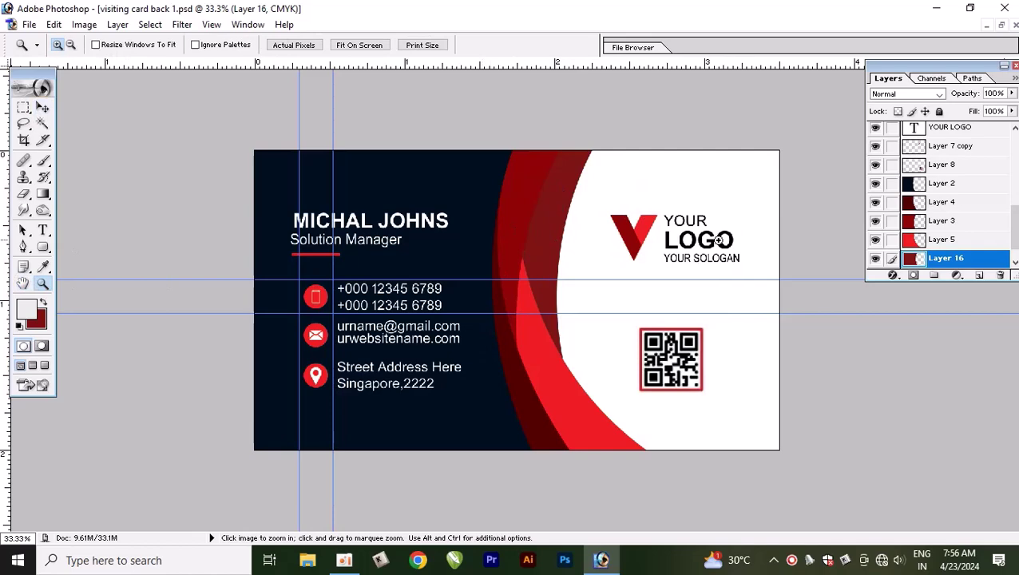
left_click(679, 254)
left_click(595, 192)
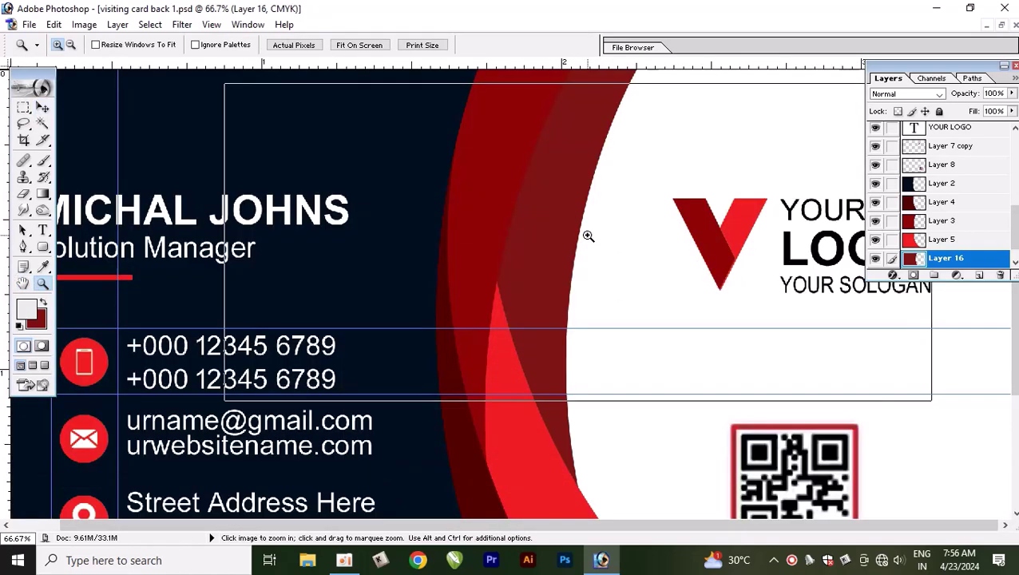
left_click(579, 238)
left_click(498, 268)
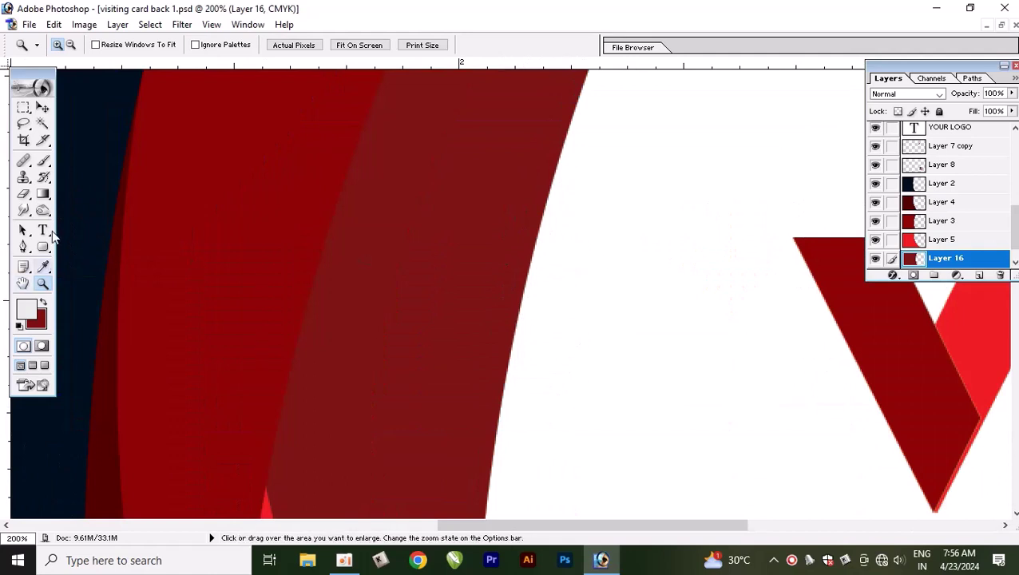
left_click(22, 247)
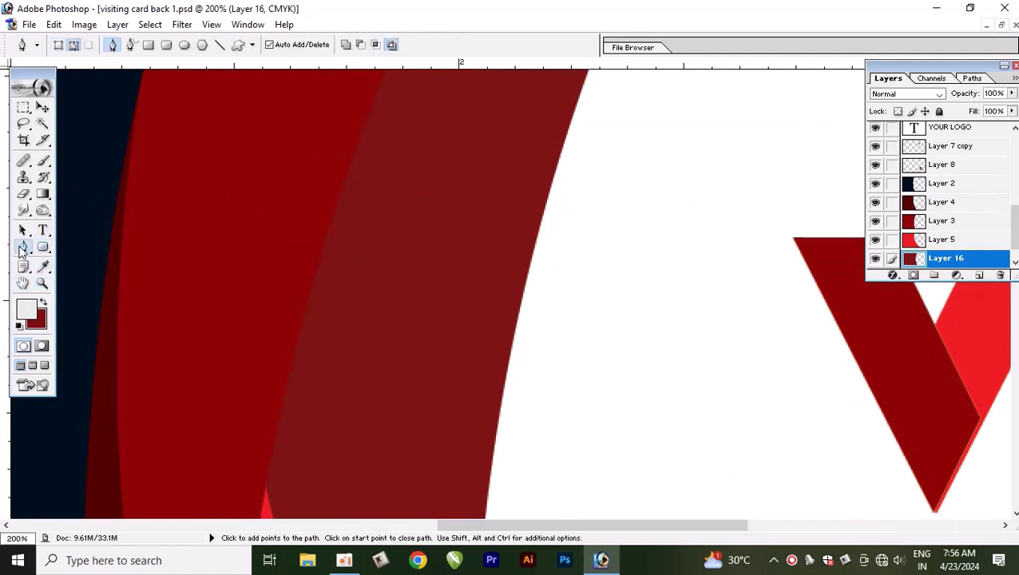
left_click(59, 45)
left_click(680, 111)
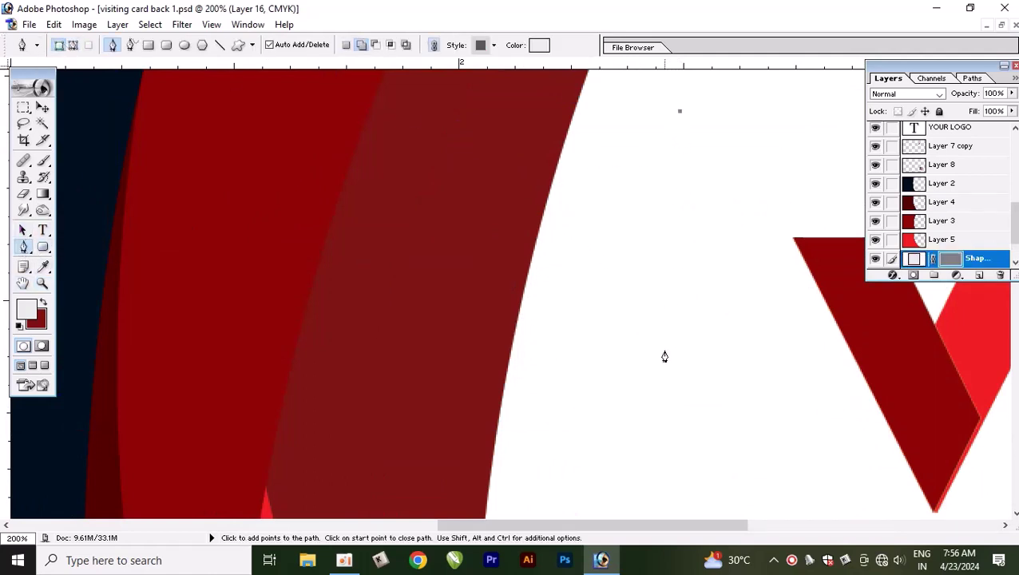
left_click_drag(664, 419, 766, 480)
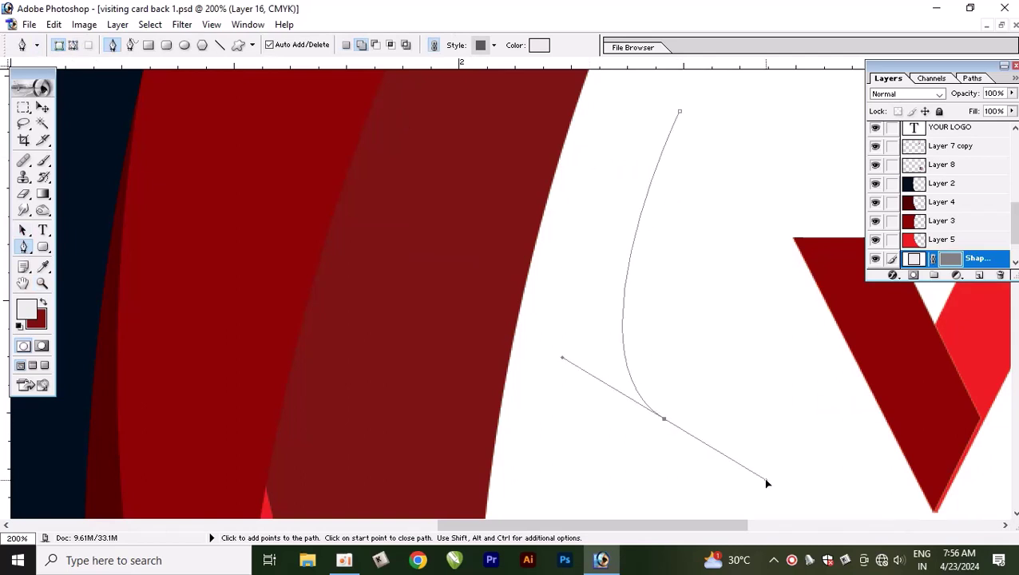
left_click(663, 418, "alt")
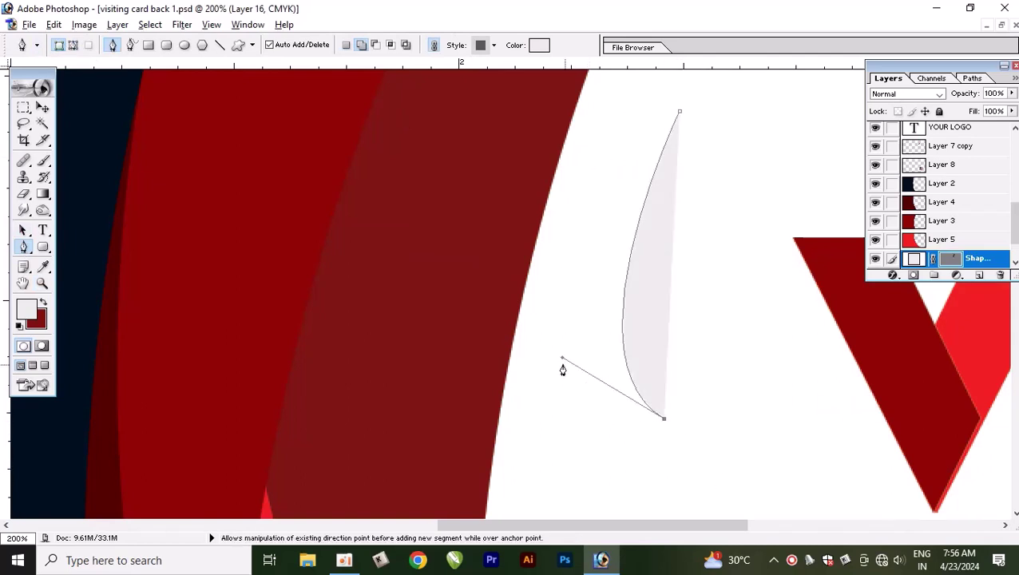
mouse_move(563, 358)
left_mouse_down()
mouse_move(570, 286)
mouse_move(609, 207)
mouse_move(611, 166)
mouse_move(604, 188)
left_mouse_up()
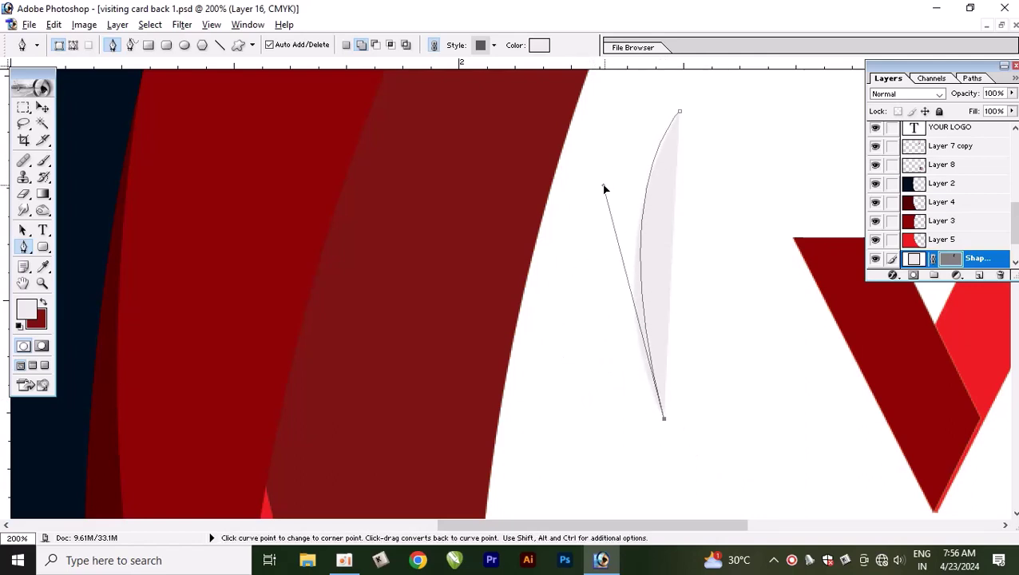
left_click(405, 432)
left_click_drag(474, 158, 480, 144)
left_click_drag(679, 112, 685, 109)
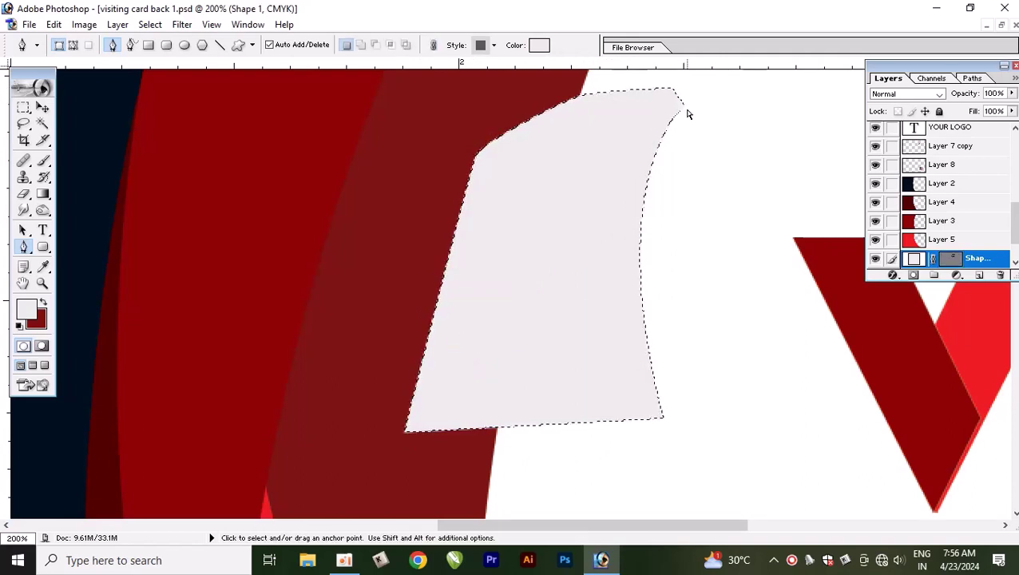
left_click(652, 253, "ctrl")
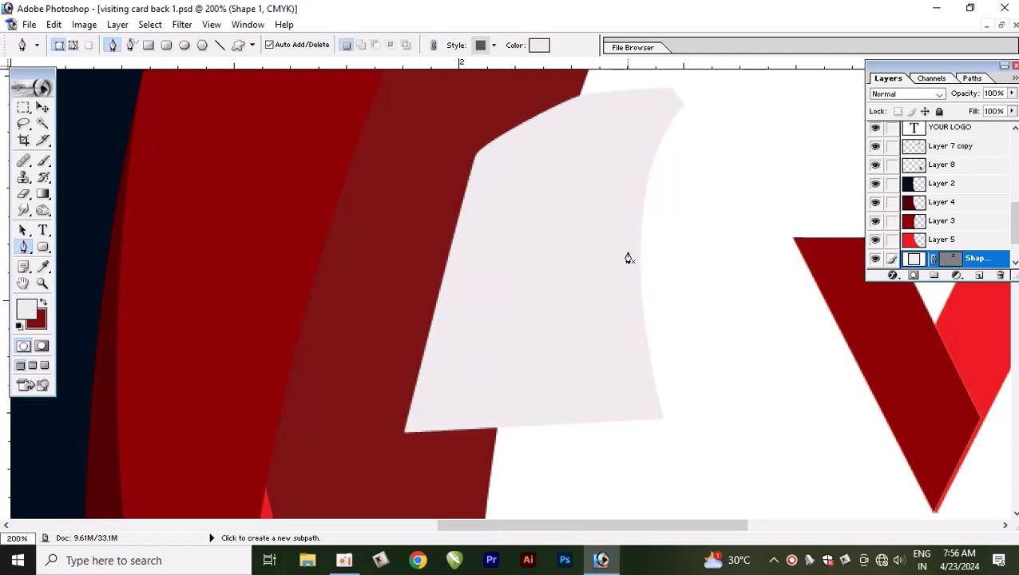
key("v")
left_click_drag(590, 273, 363, 270)
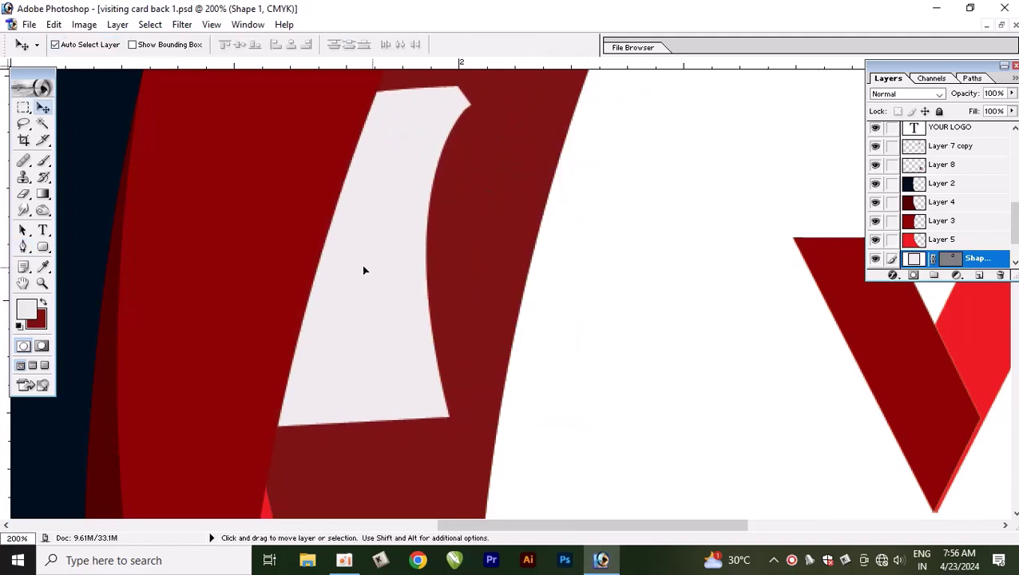
key("Down")
key("Down")
key("Down")
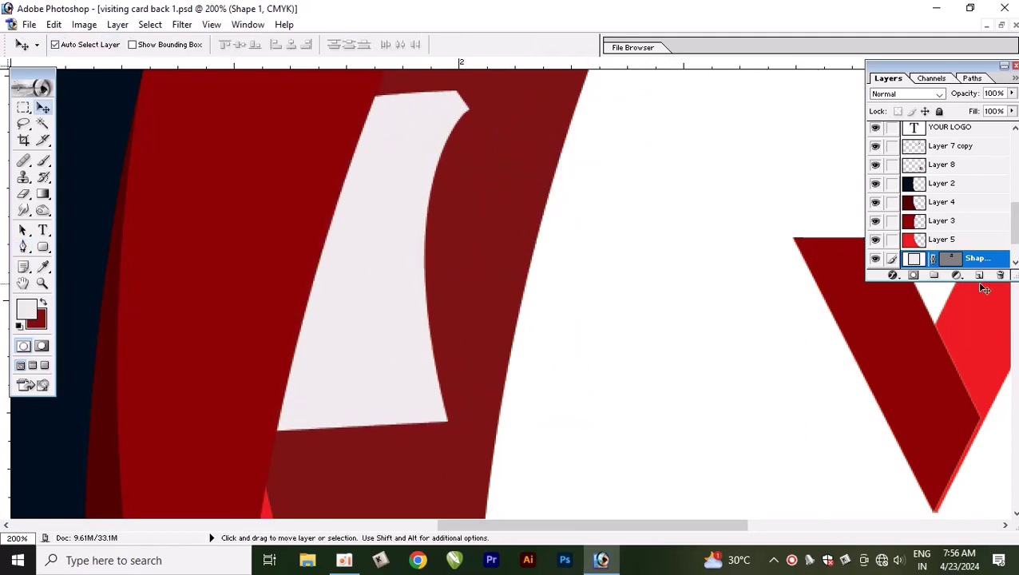
left_click(1000, 275)
key("Return")
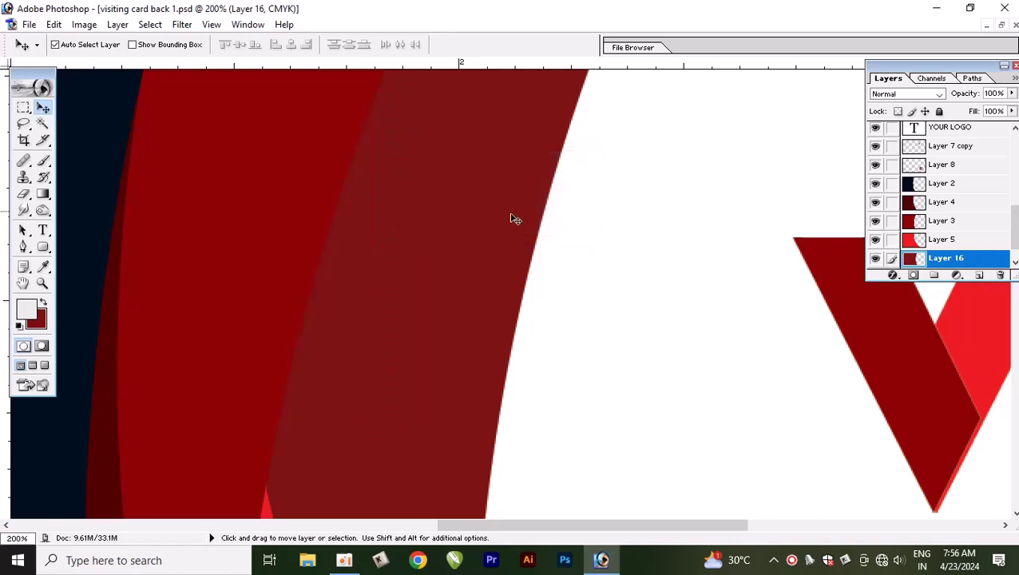
key("ctrl+minus")
key("ctrl+minus")
key("ctrl+minus")
key("ctrl+minus")
key("ctrl+minus")
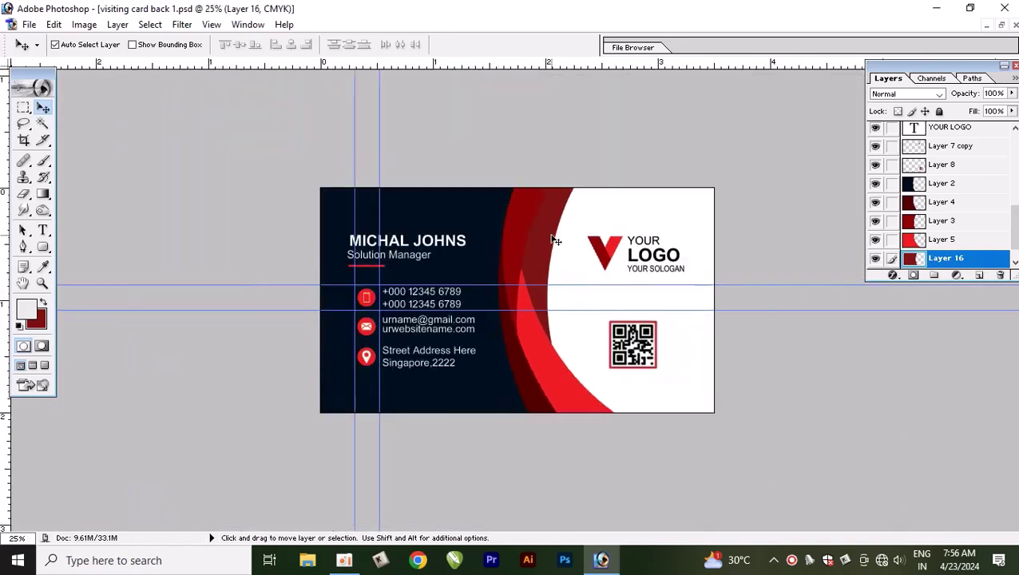
key("ctrl+0")
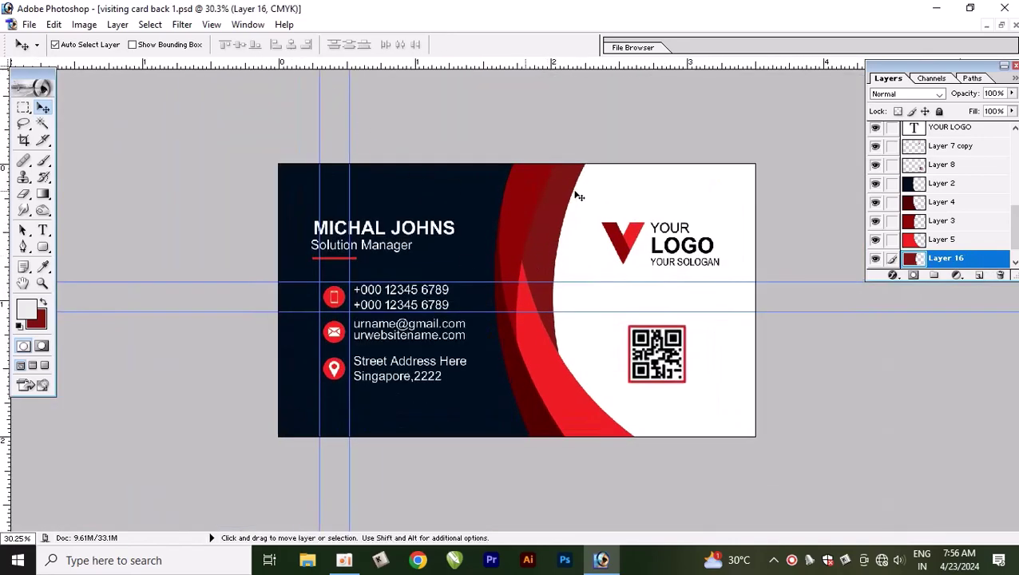
left_click(1002, 24)
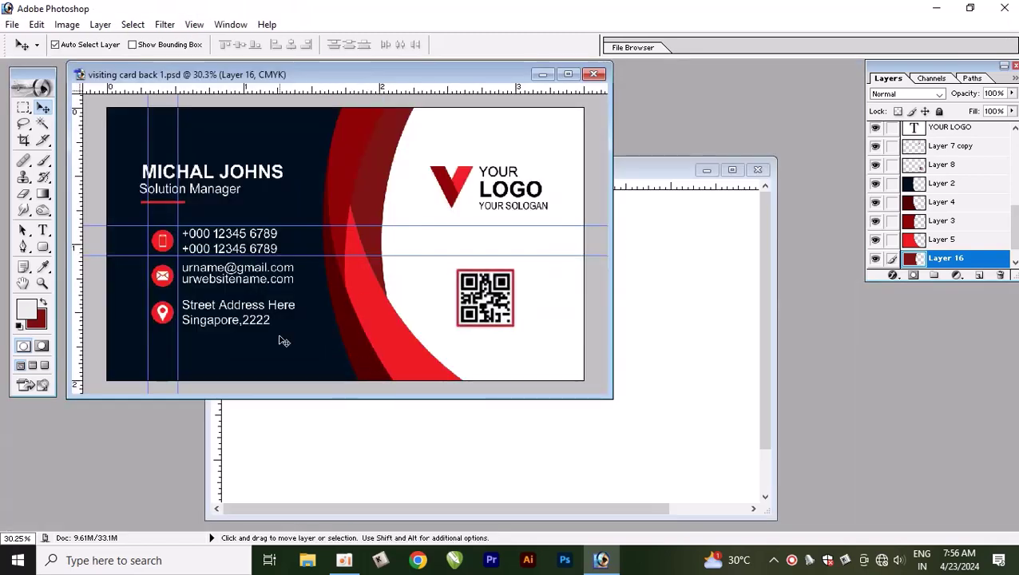
left_click_drag(283, 341, 368, 354)
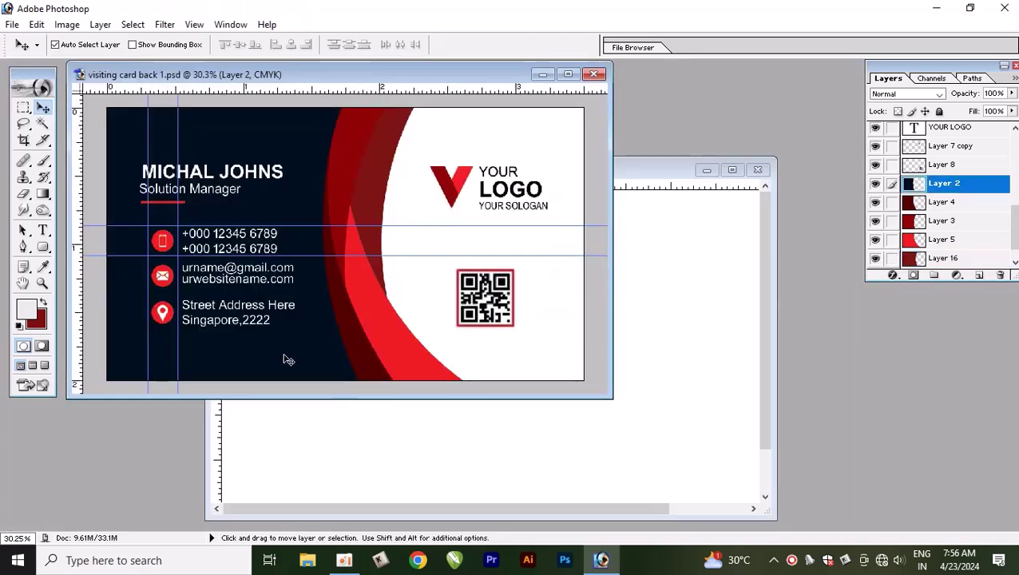
right_click(368, 356)
left_click(393, 363)
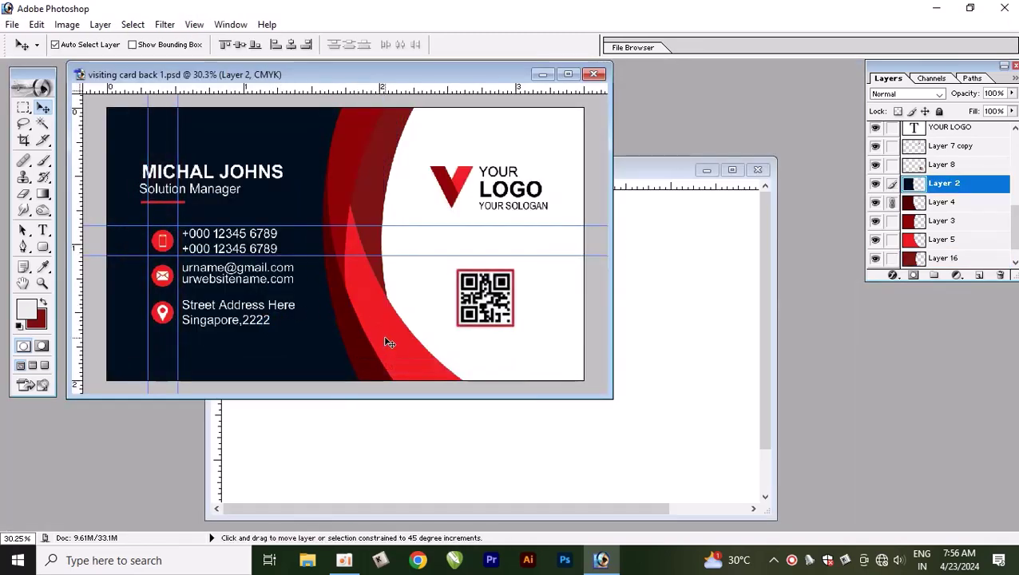
right_click(383, 171)
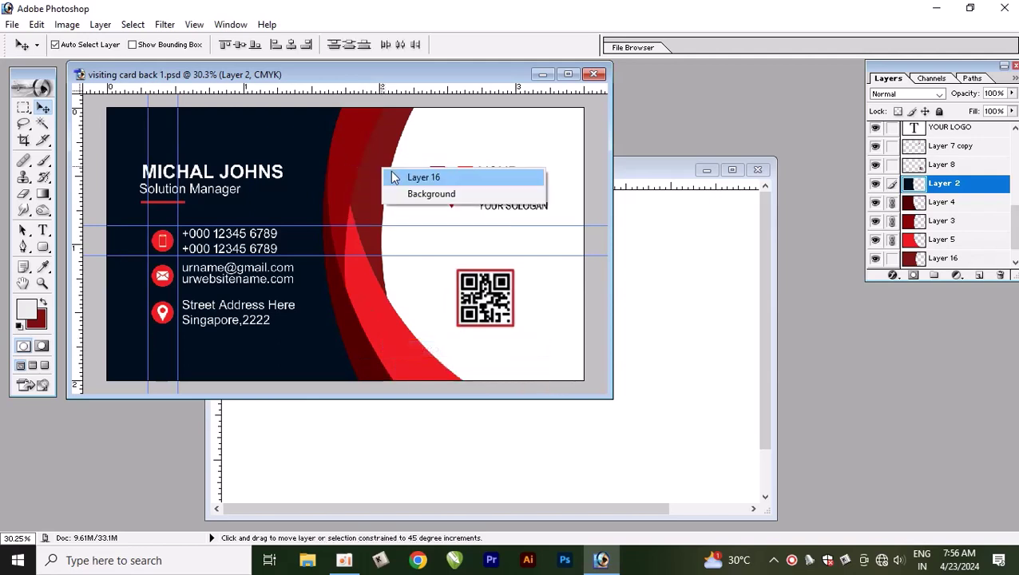
left_click(393, 177)
left_click(341, 166)
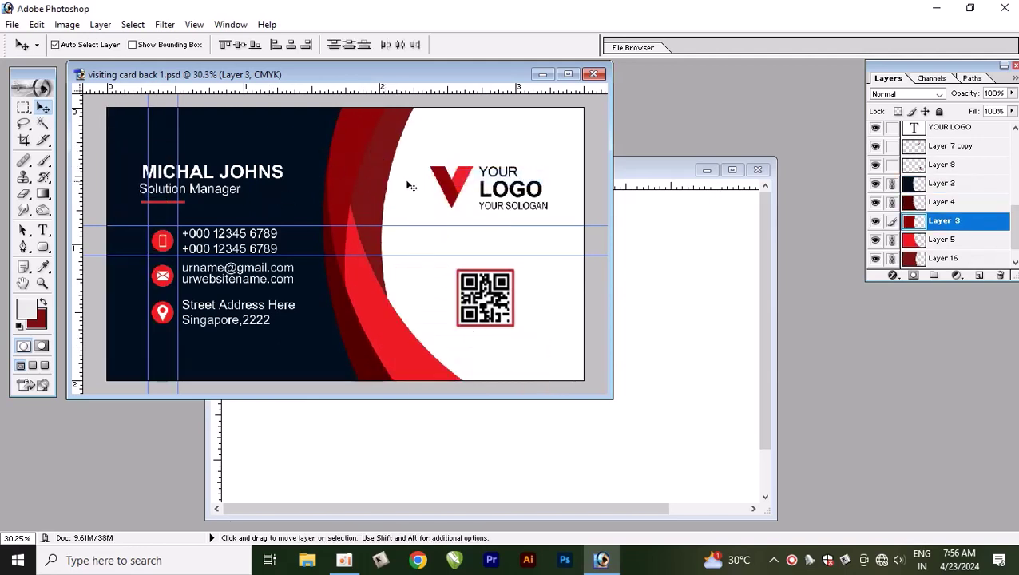
right_click(441, 184)
left_click(483, 197, "shift")
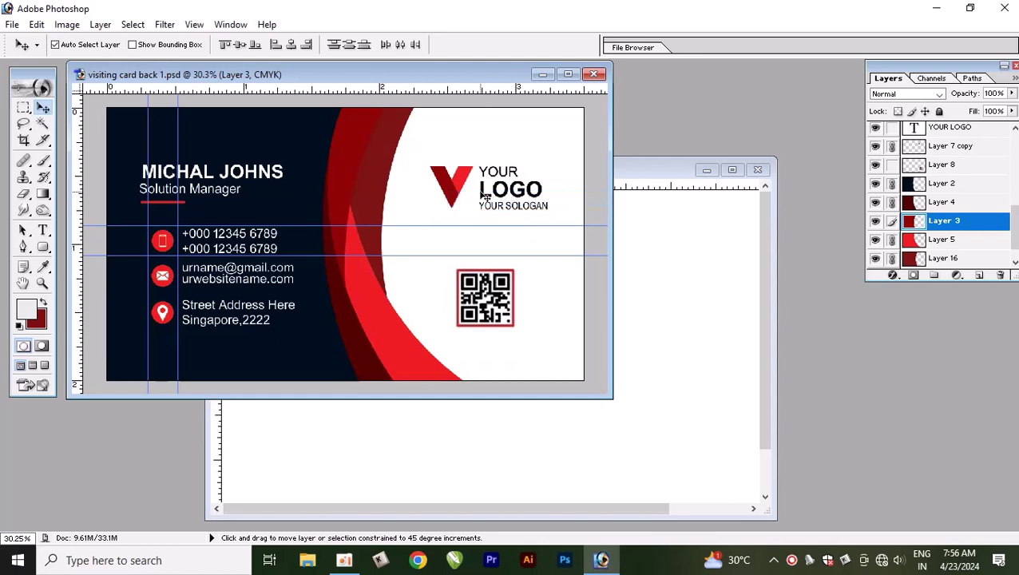
right_click(483, 196)
left_click(492, 201, "shift")
right_click(485, 174)
left_click(492, 179, "shift")
right_click(501, 209)
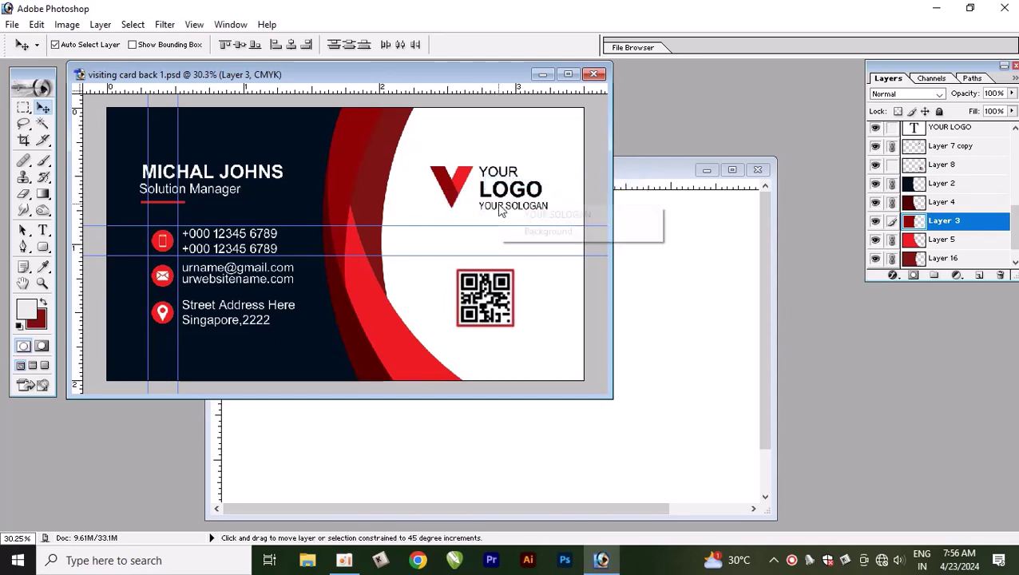
left_click(511, 215)
left_click_drag(512, 209, 518, 189)
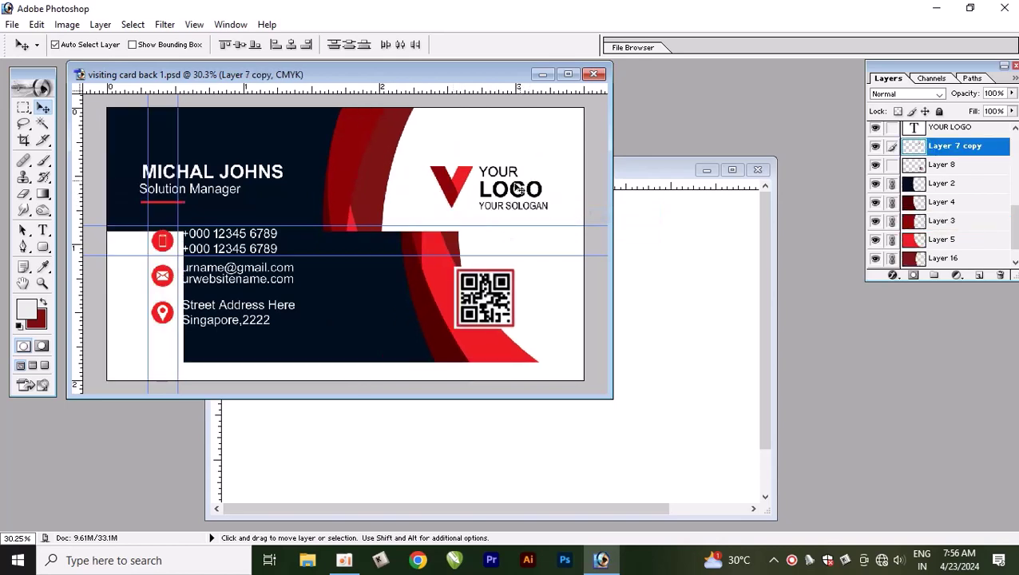
right_click(510, 189)
left_click(518, 193, "shift")
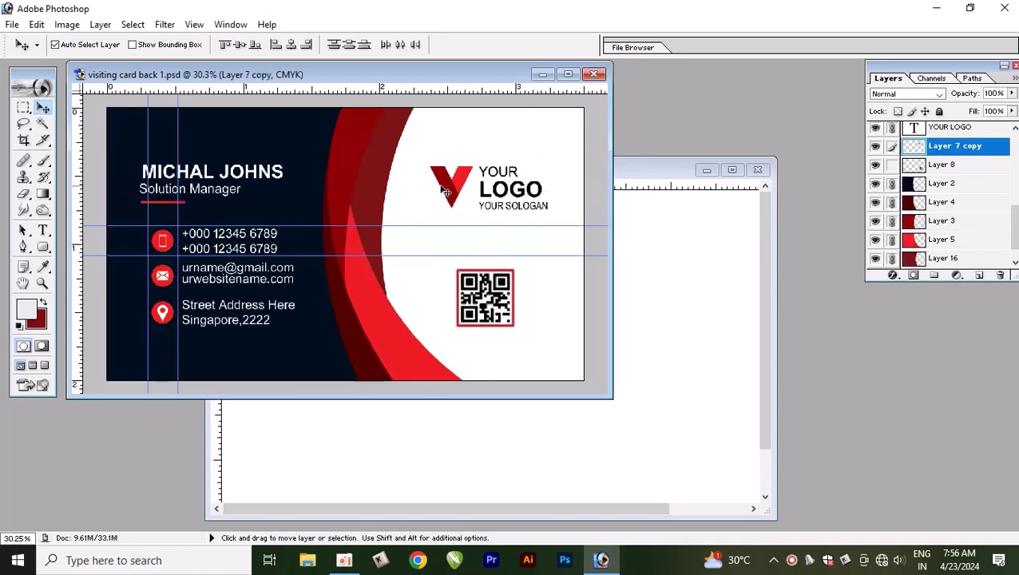
right_click(478, 286)
left_click(489, 296, "shift")
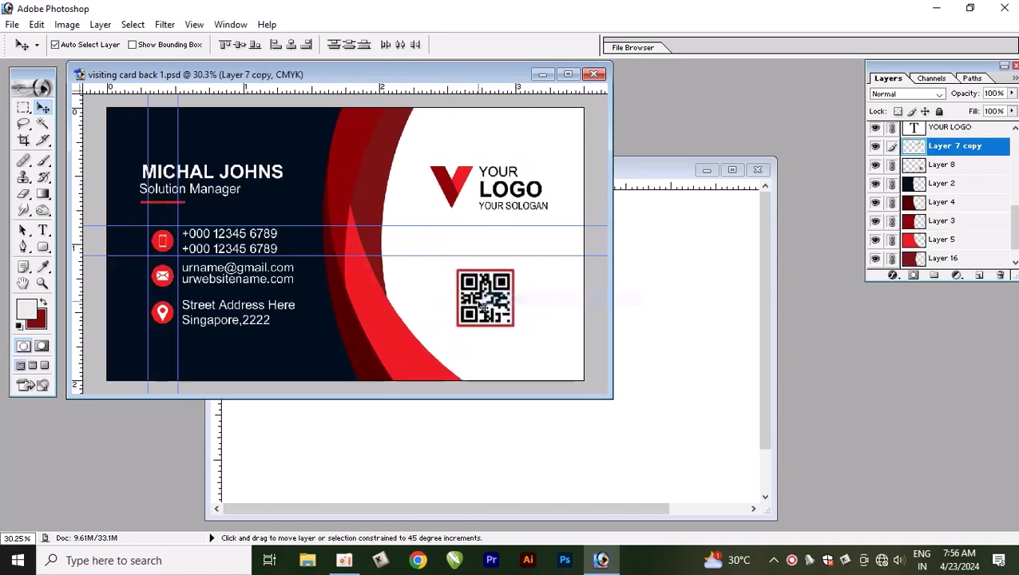
left_click(483, 305)
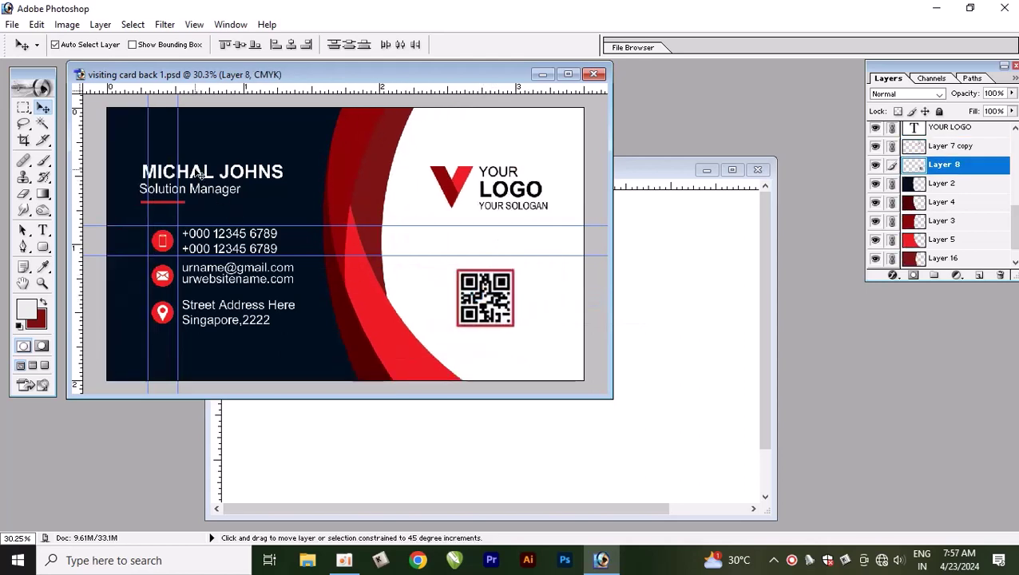
right_click(195, 170)
key("Escape")
right_click(197, 186)
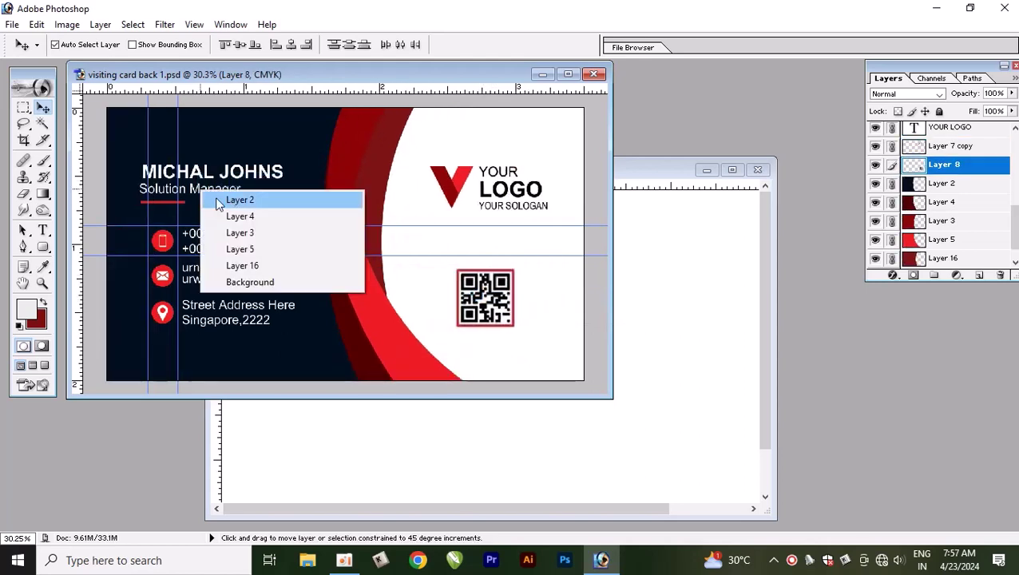
right_click(196, 187)
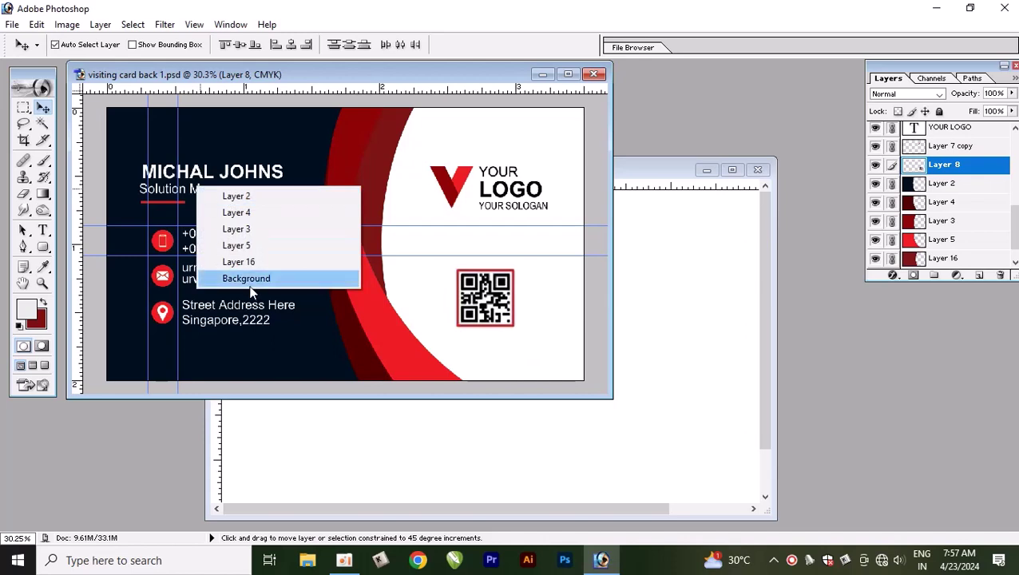
right_click(194, 191)
key("Escape")
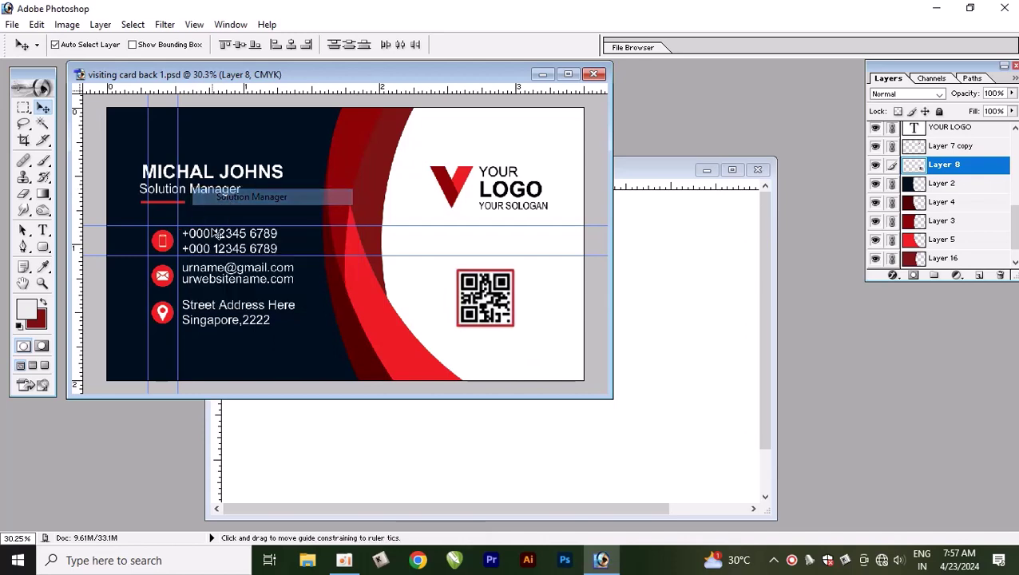
left_click(200, 172)
Select Layer 2, the navy panel, from the layers under the underline and subtitle
right_click(175, 206)
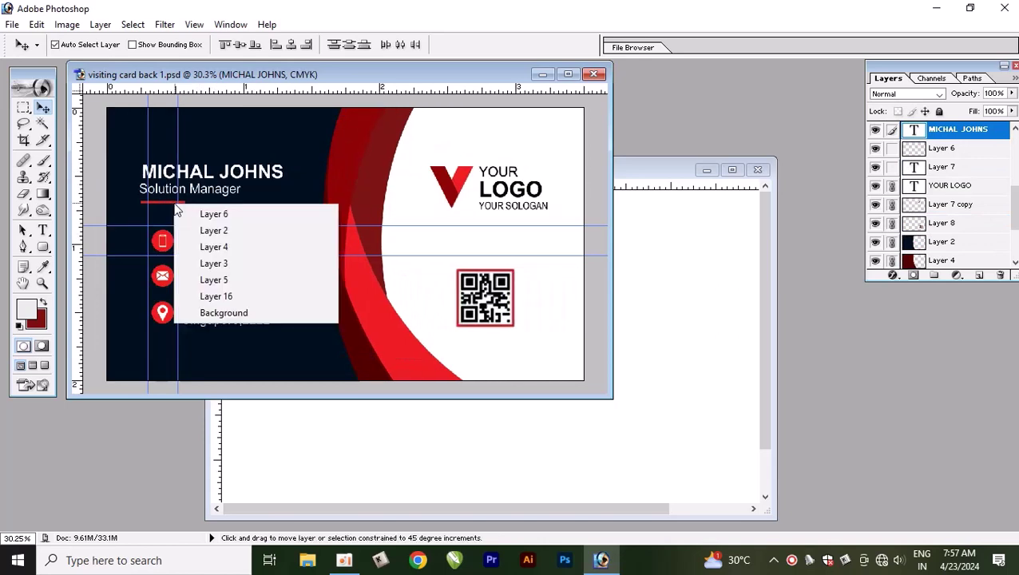
key("Escape")
right_click(163, 203)
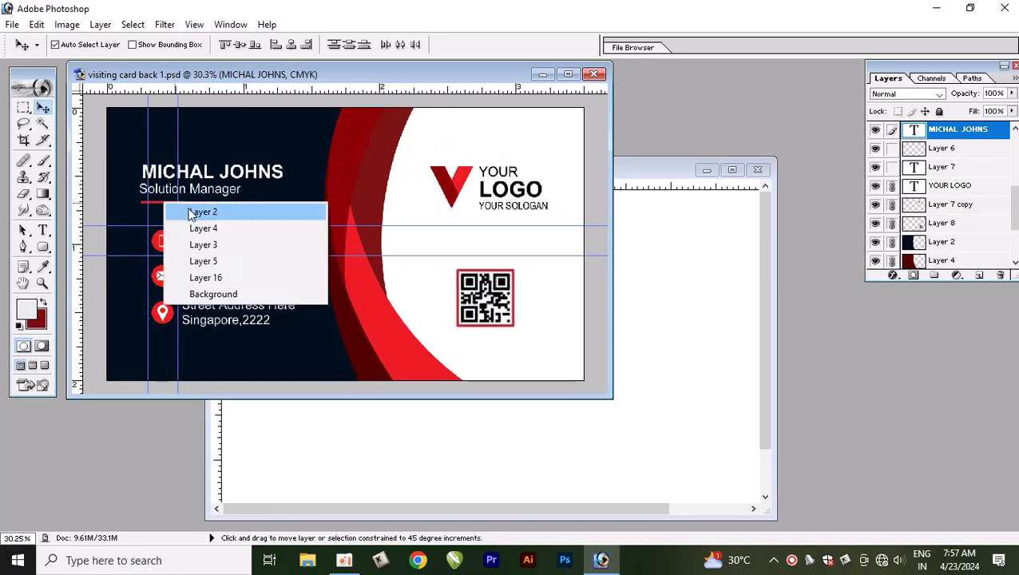
key("Escape")
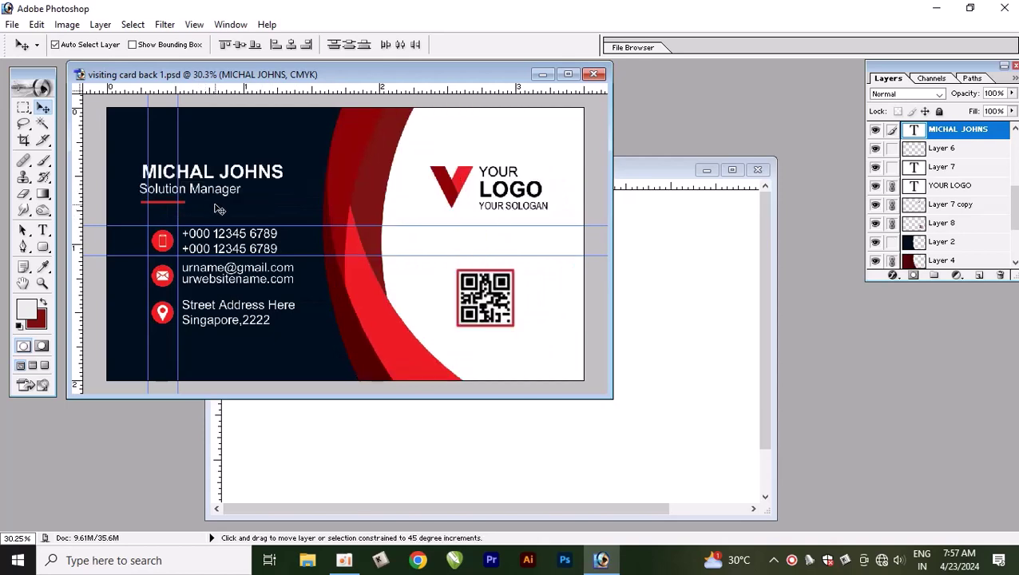
right_click(217, 210)
left_click(252, 215)
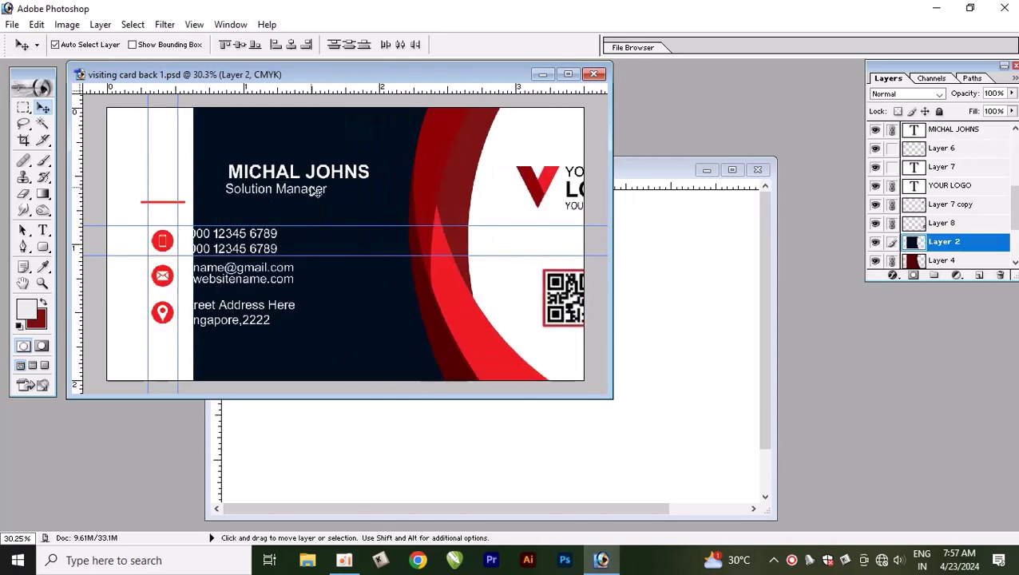
Trial-move the navy panel right, undo it, and check the layers under the phone icon
right_click(176, 206)
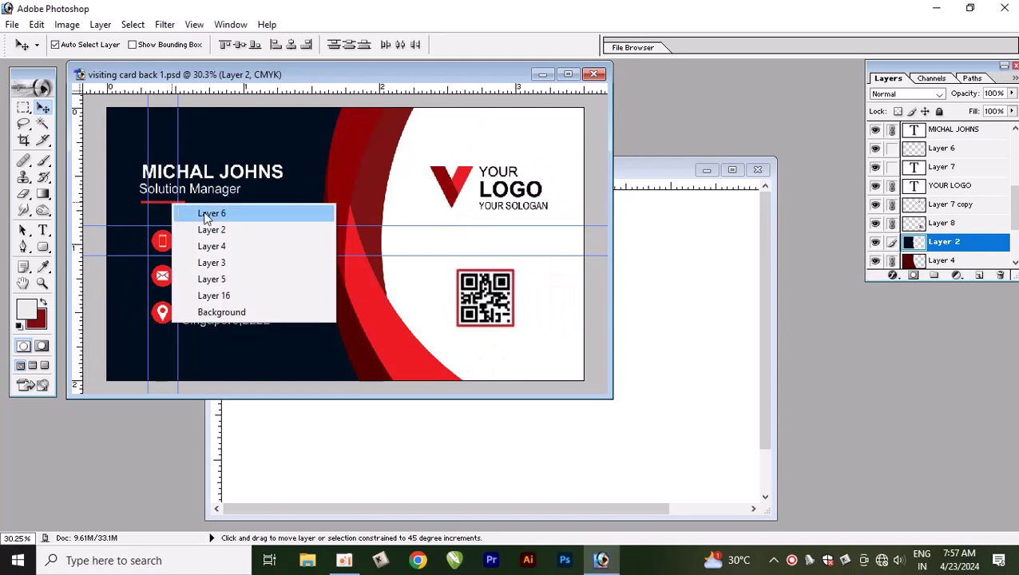
left_click(215, 225)
left_click_drag(225, 209, 327, 207)
key("ctrl+z")
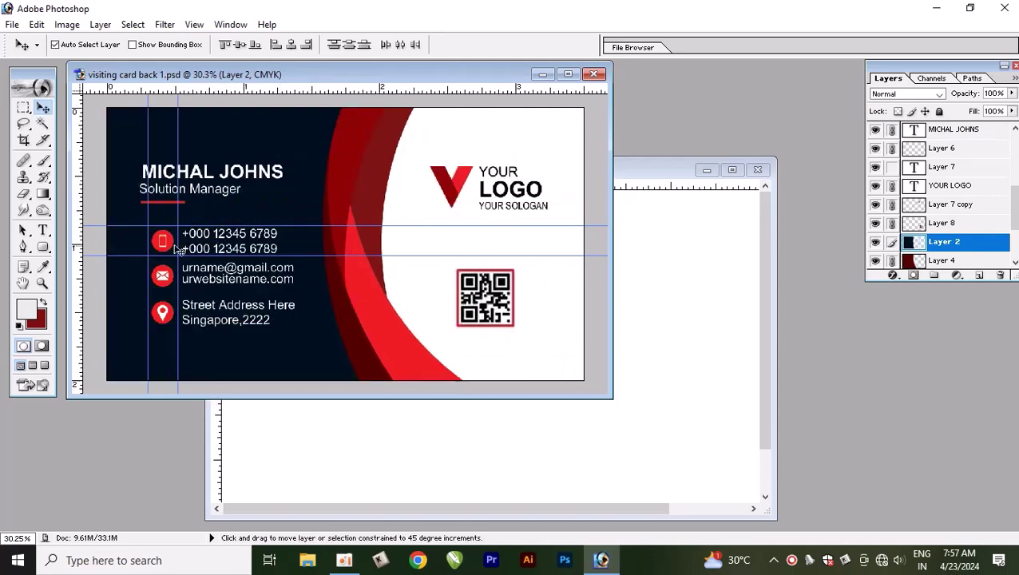
right_click(160, 243)
key("Escape")
right_click(161, 278)
left_click(202, 287)
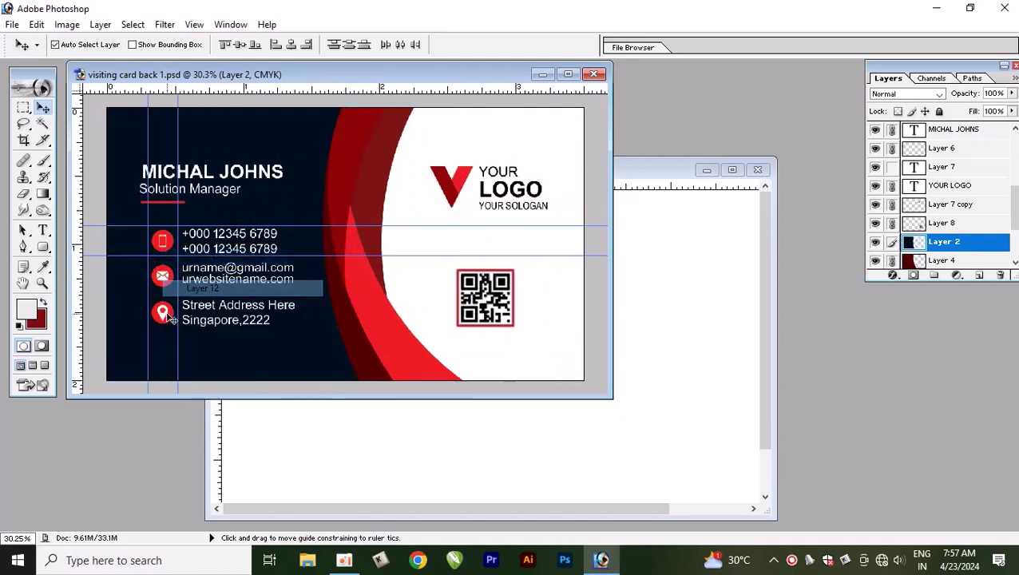
Check layers under the location icon and contact text, then drag the design into 'back'
right_click(160, 313)
left_click(200, 323)
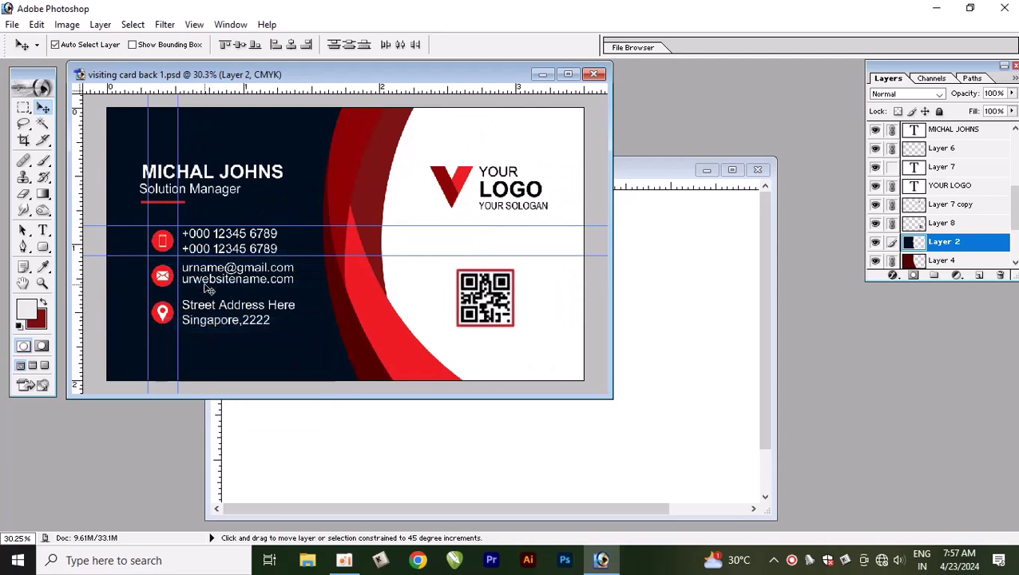
right_click(206, 233)
left_click(206, 234)
right_click(200, 231)
key("Escape")
right_click(209, 269)
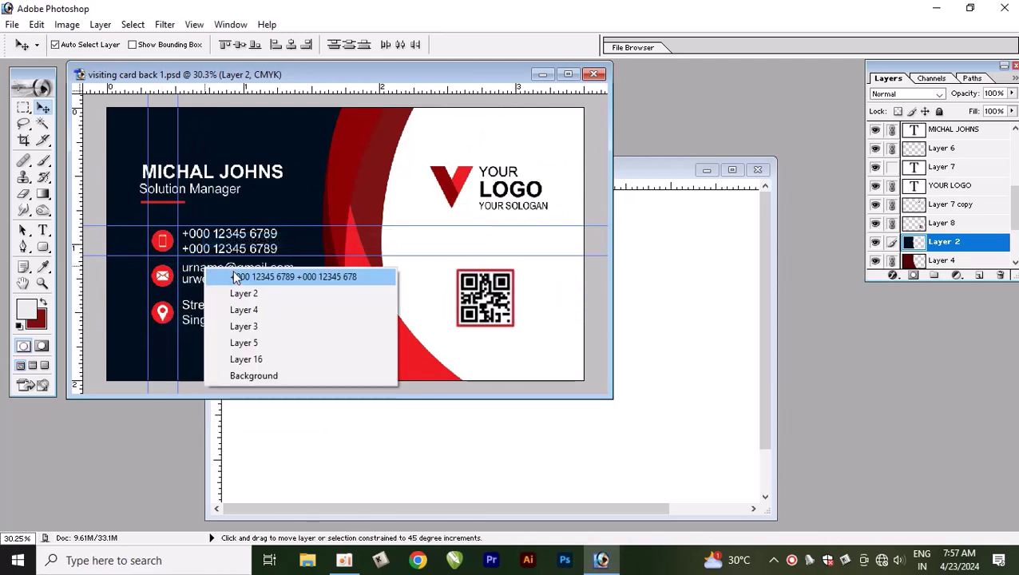
left_click(230, 289)
right_click(230, 309)
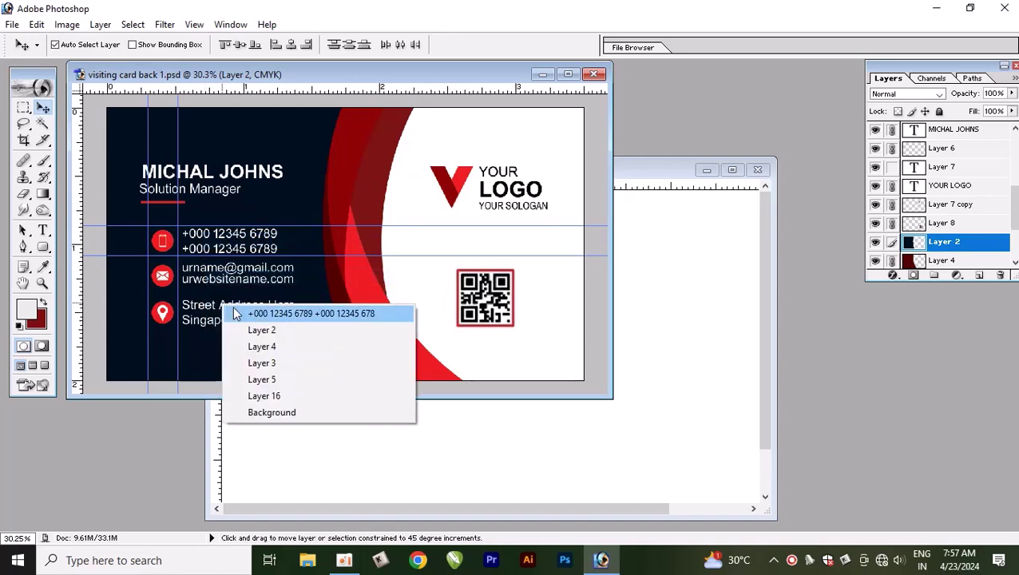
left_click(252, 314)
left_click_drag(252, 317, 495, 453)
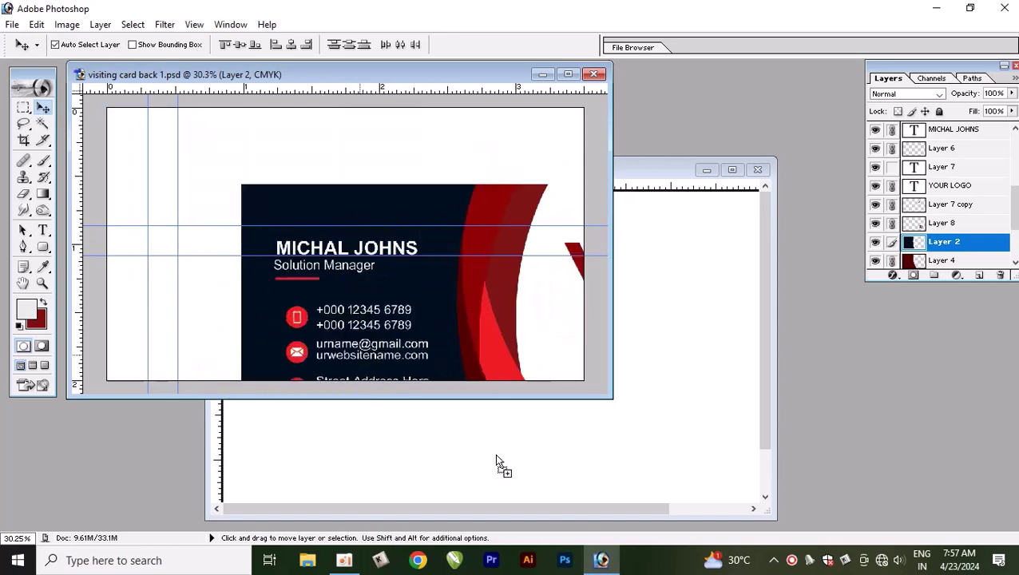
Maximize the 'back' window at about 44% zoom, close Layers, and select the Background layer
left_click(731, 171)
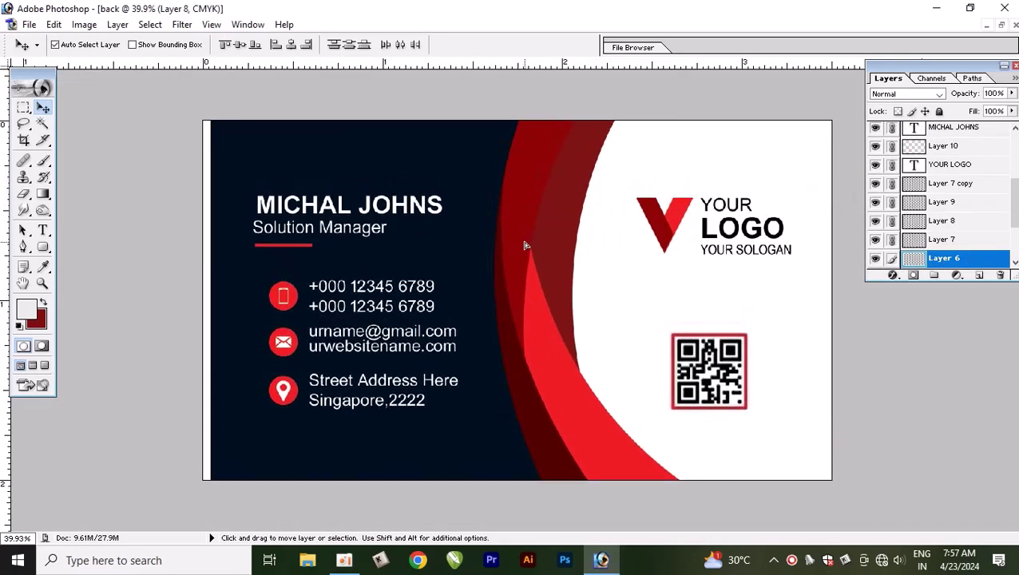
scroll(622, 286, "up", 1)
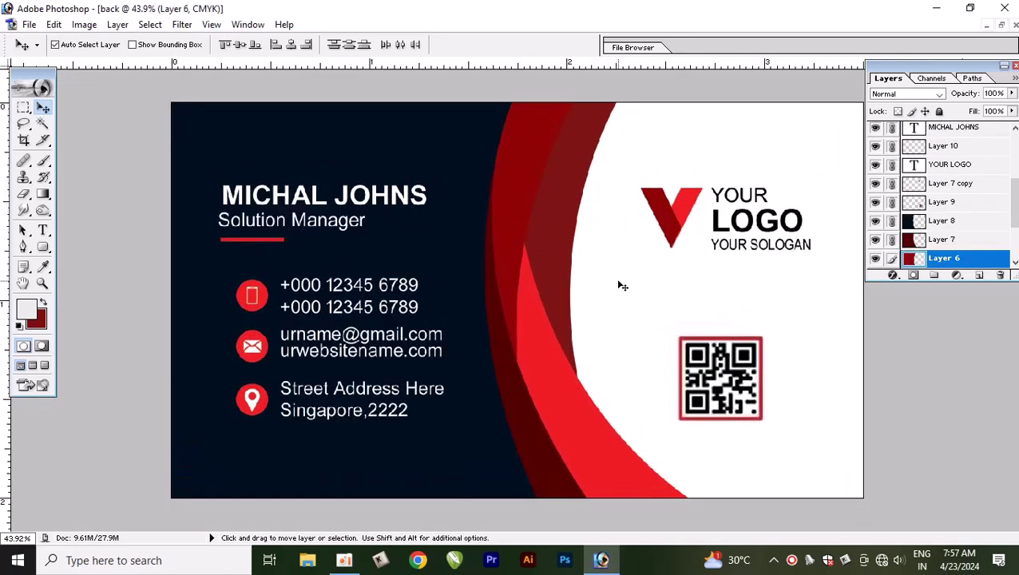
left_click(1015, 66)
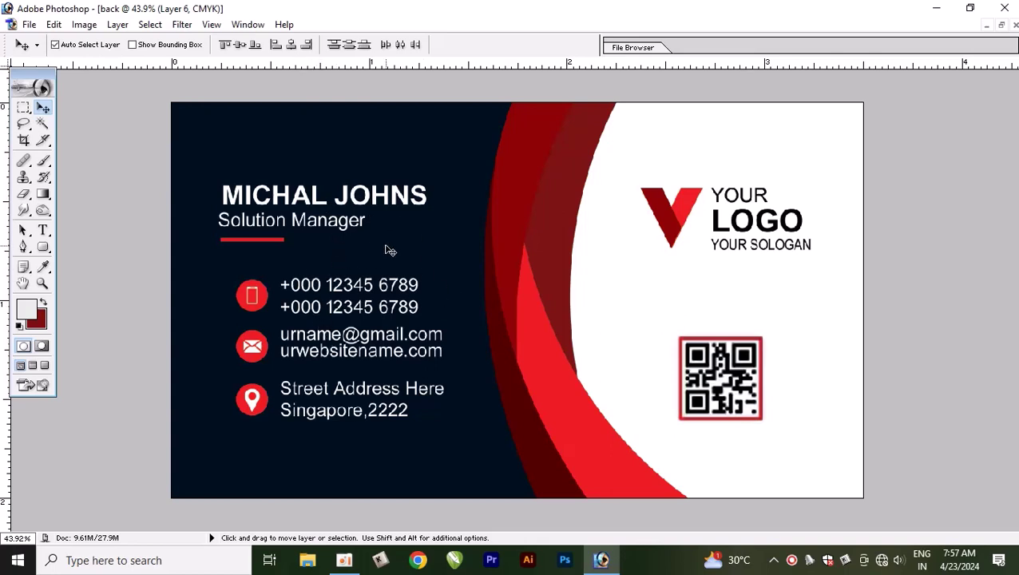
left_click(631, 221)
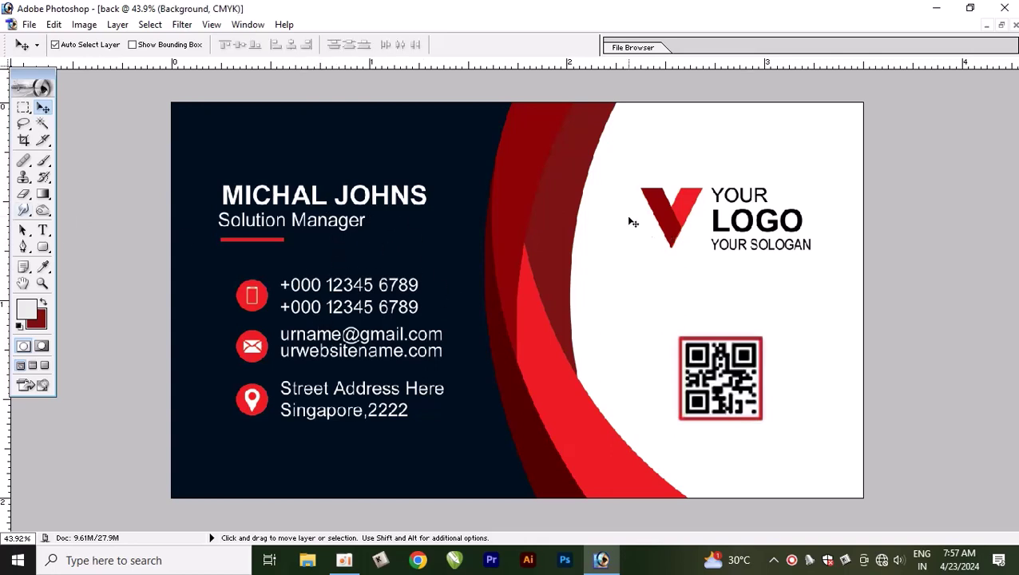